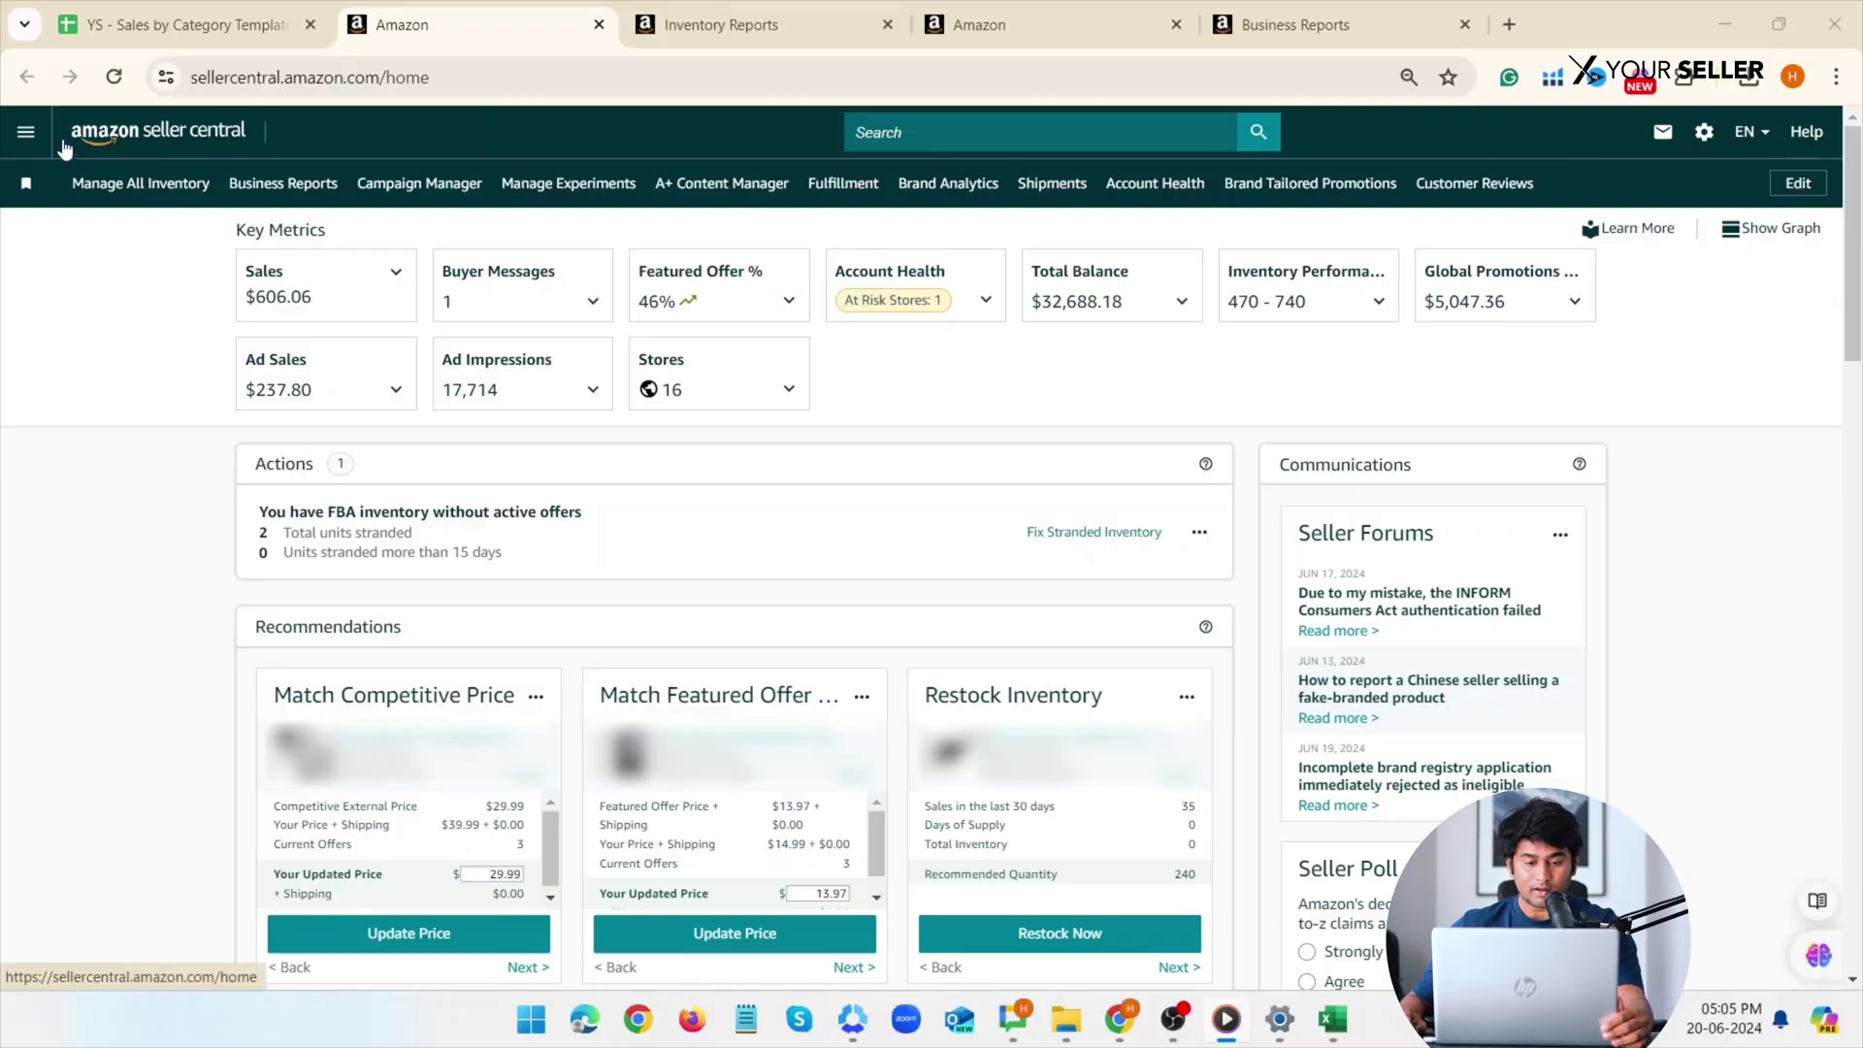
# Choose Category Listings Report as the report type on the Inventory Reports page.
pyautogui.click(30, 135)
pyautogui.moveTo(101, 495)
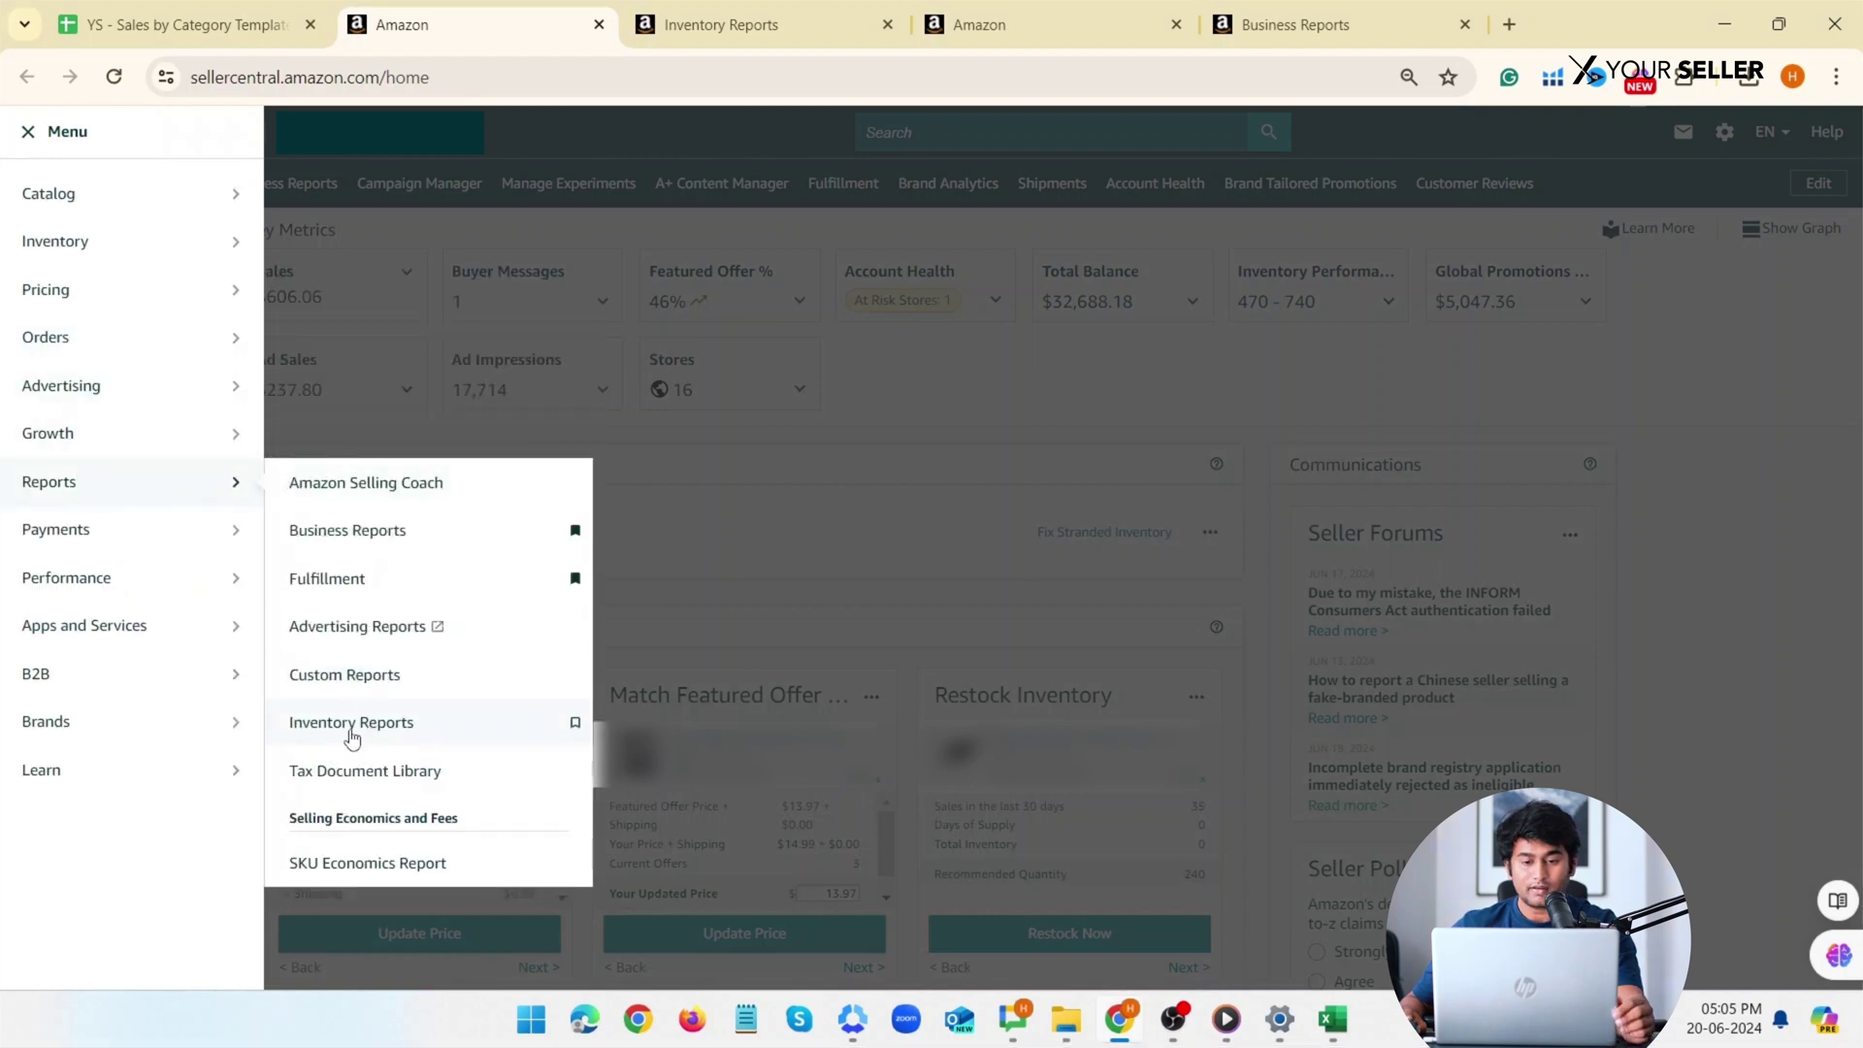
pyautogui.click(351, 723)
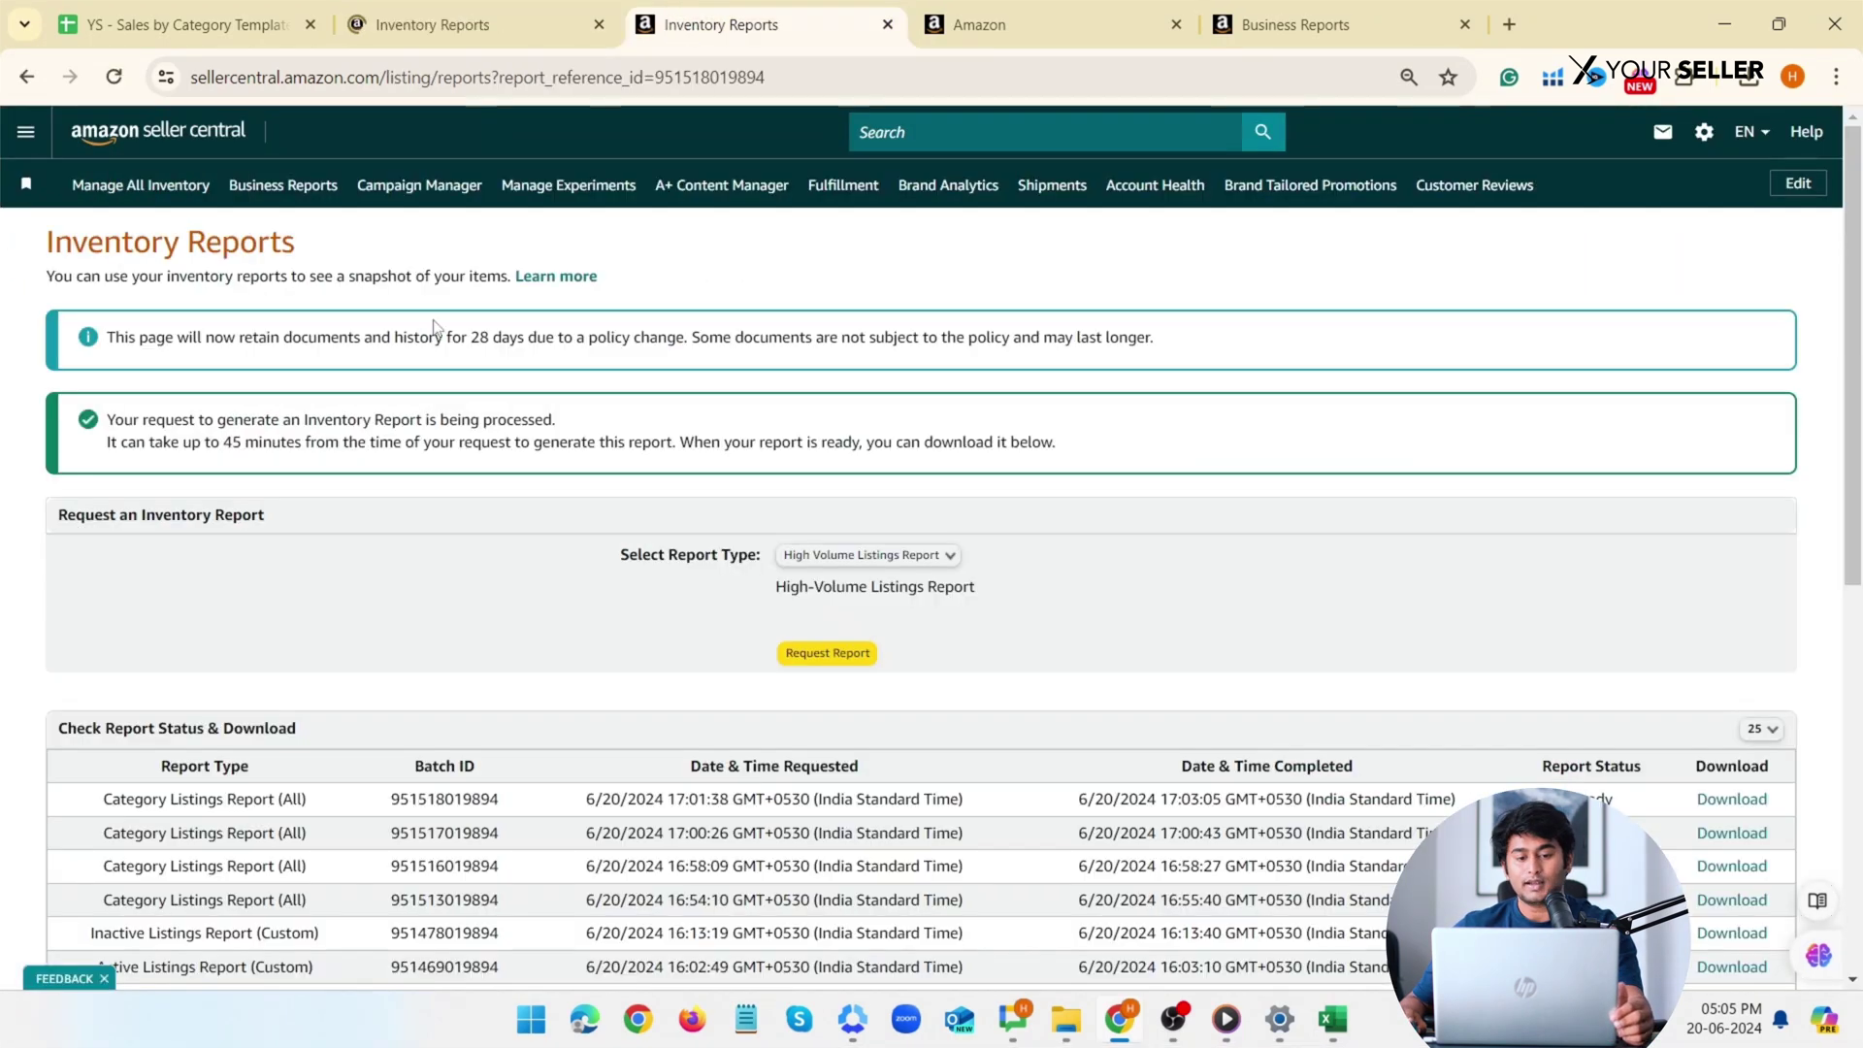
pyautogui.click(784, 556)
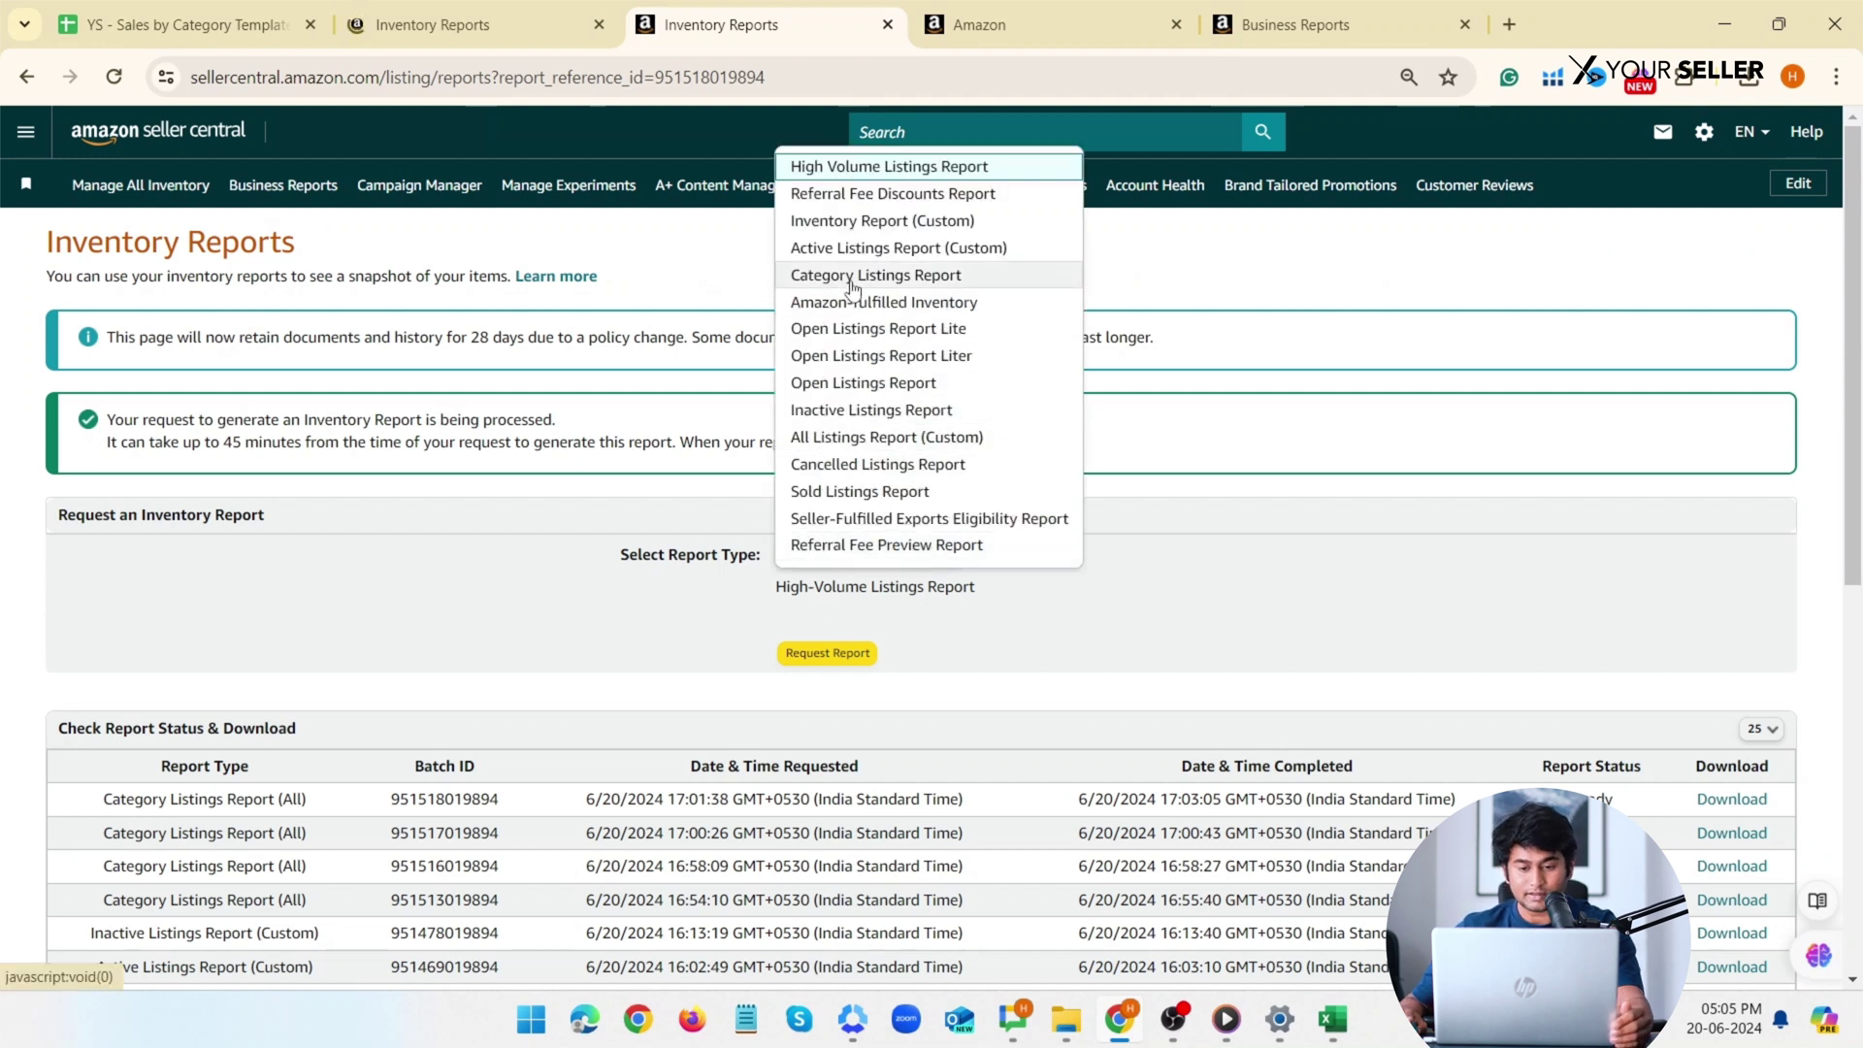
pyautogui.click(842, 278)
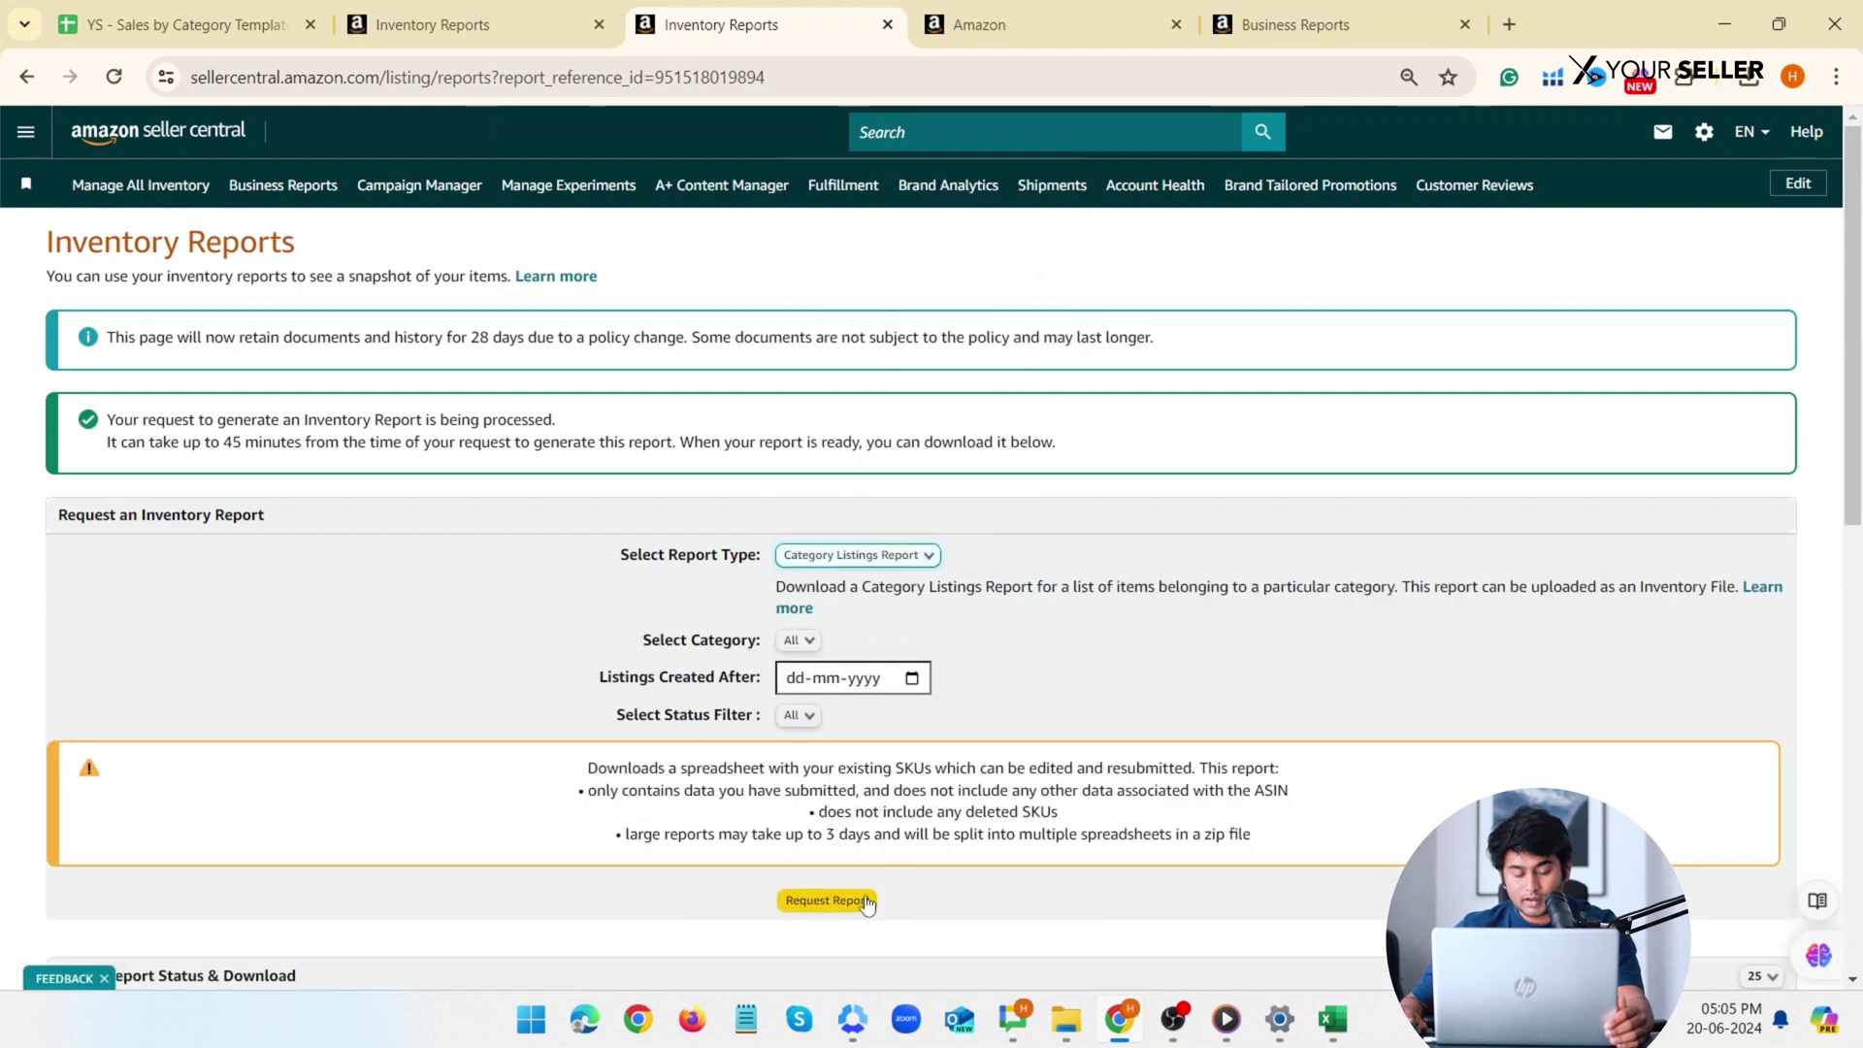
pyautogui.scroll(-3, 1324, 822)
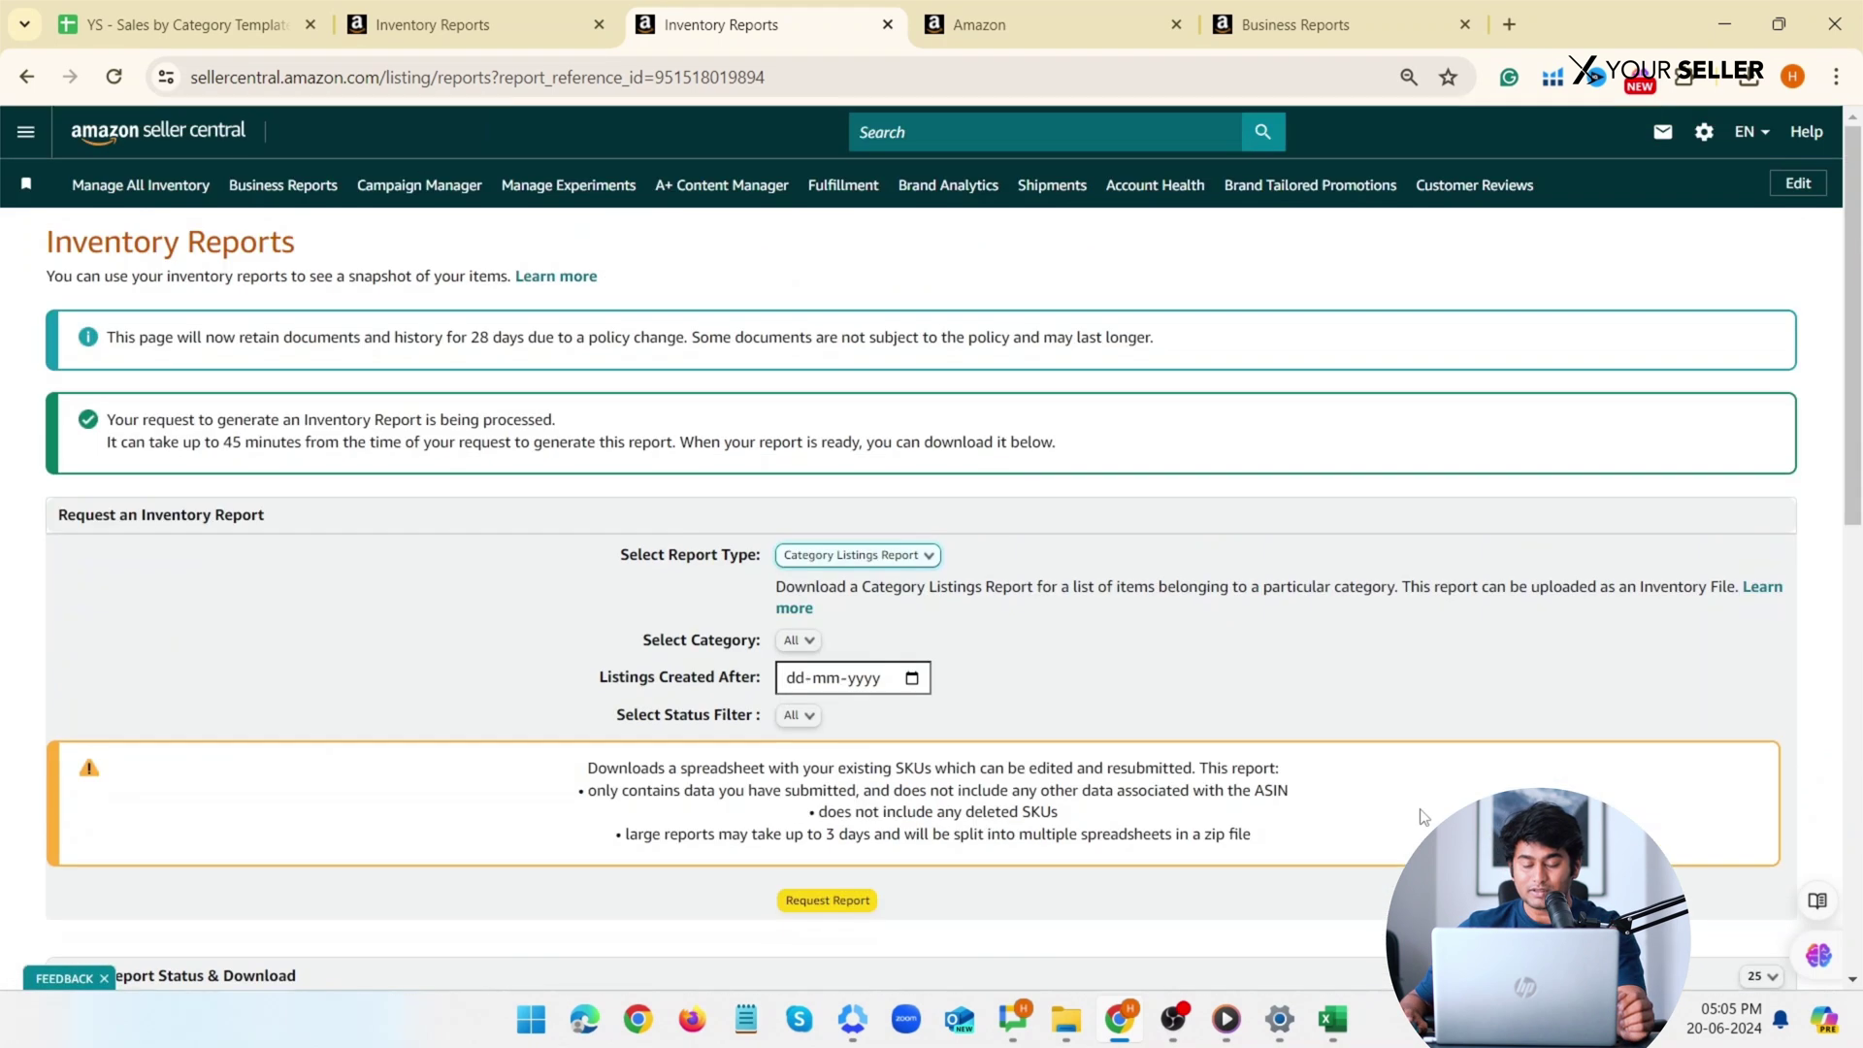
pyautogui.scroll(3, 1067, 747)
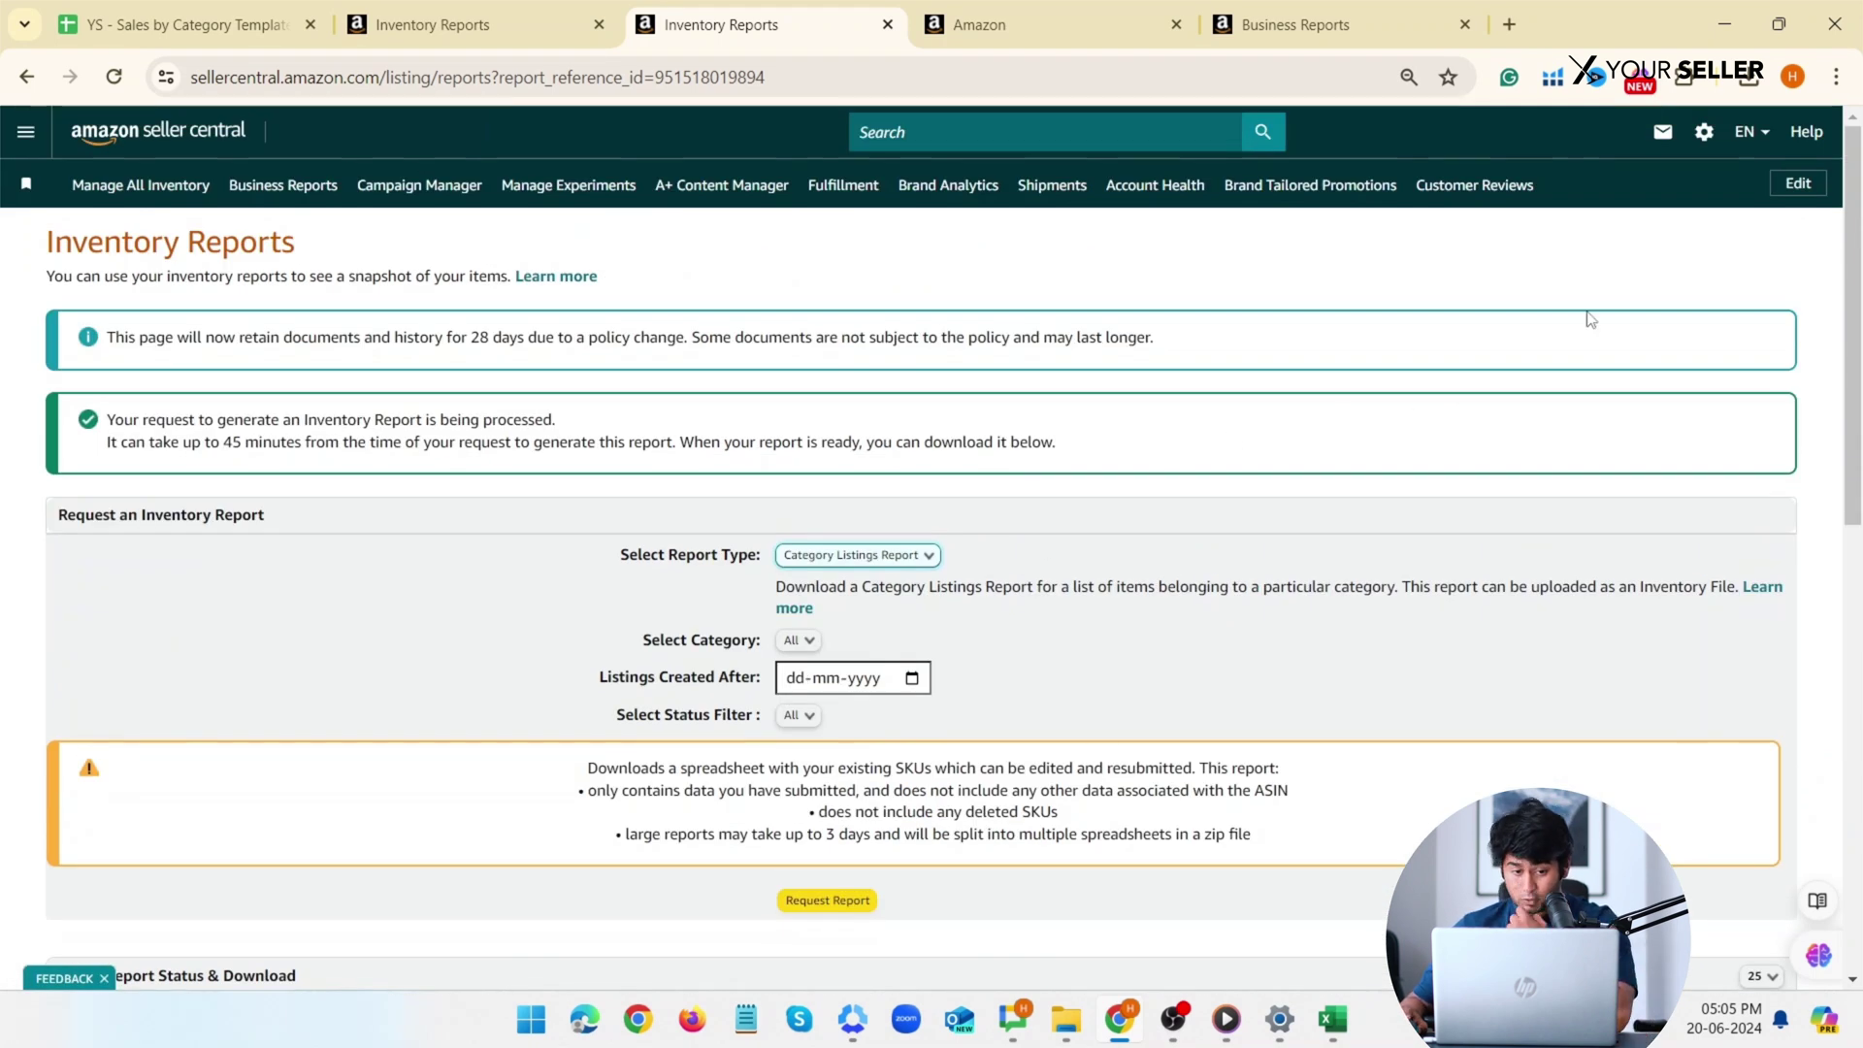
# Open the seller help and resources page and scroll to the issue selector.
pyautogui.moveTo(1806, 141)
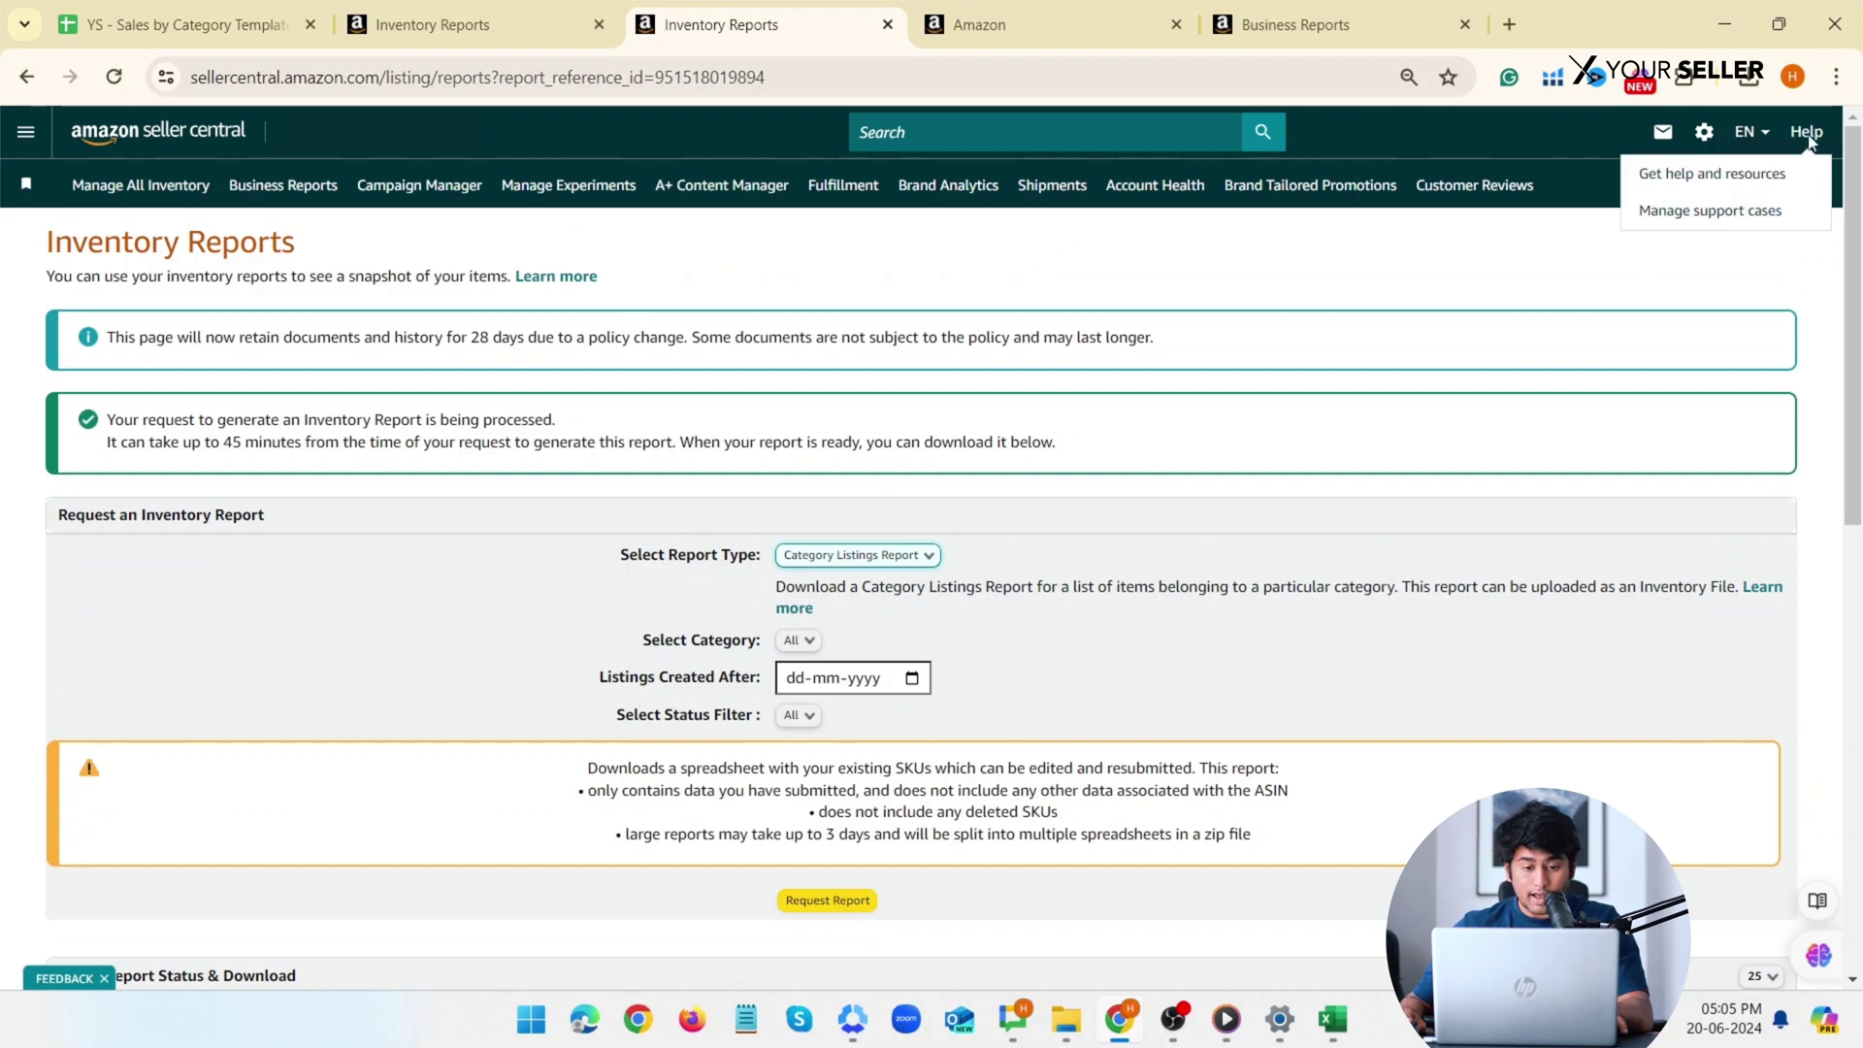
pyautogui.click(1737, 172)
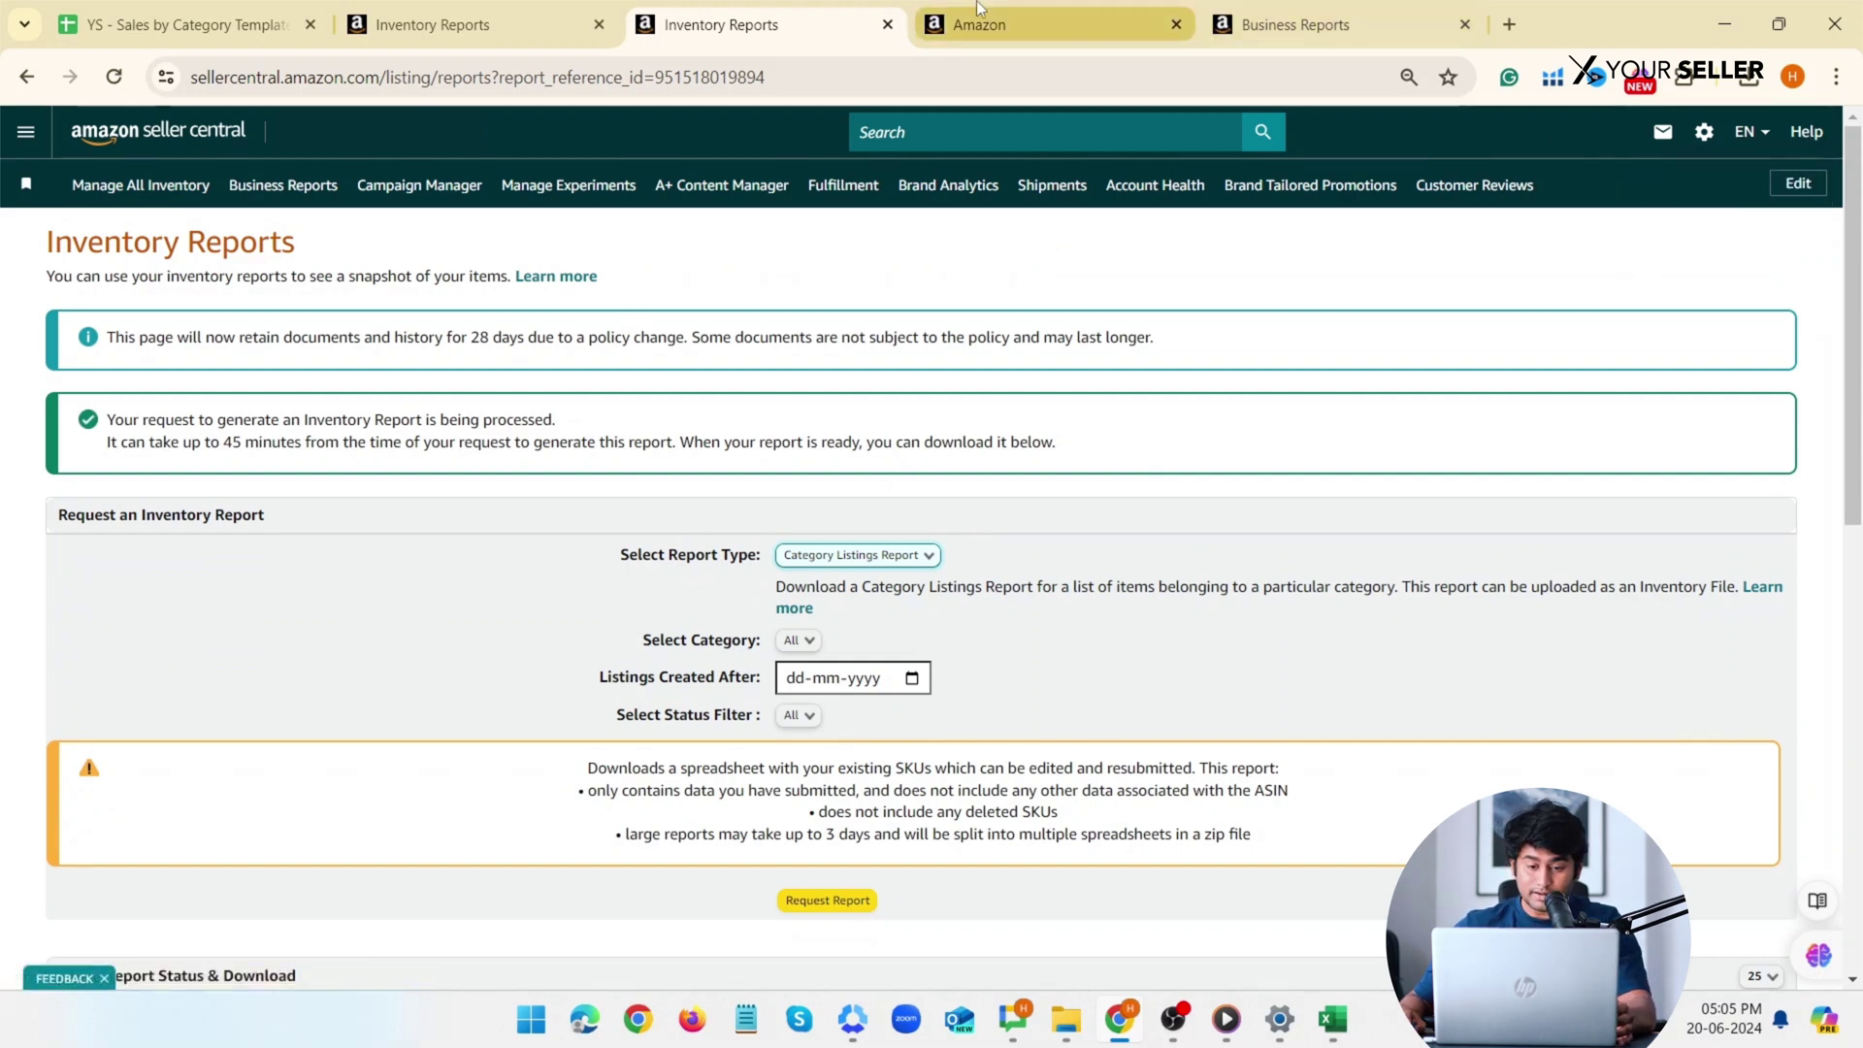
pyautogui.scroll(-4, 281, 679)
# Mark the issue as not listed and start writing an issue description.
pyautogui.click(347, 798)
pyautogui.scroll(-1, 437, 818)
pyautogui.scroll(-1, 437, 819)
pyautogui.click(398, 602)
# Review the Email Template access steps in A1:K14, then open the downloaded Category Listings Report in Excel.
pyautogui.click(136, 26)
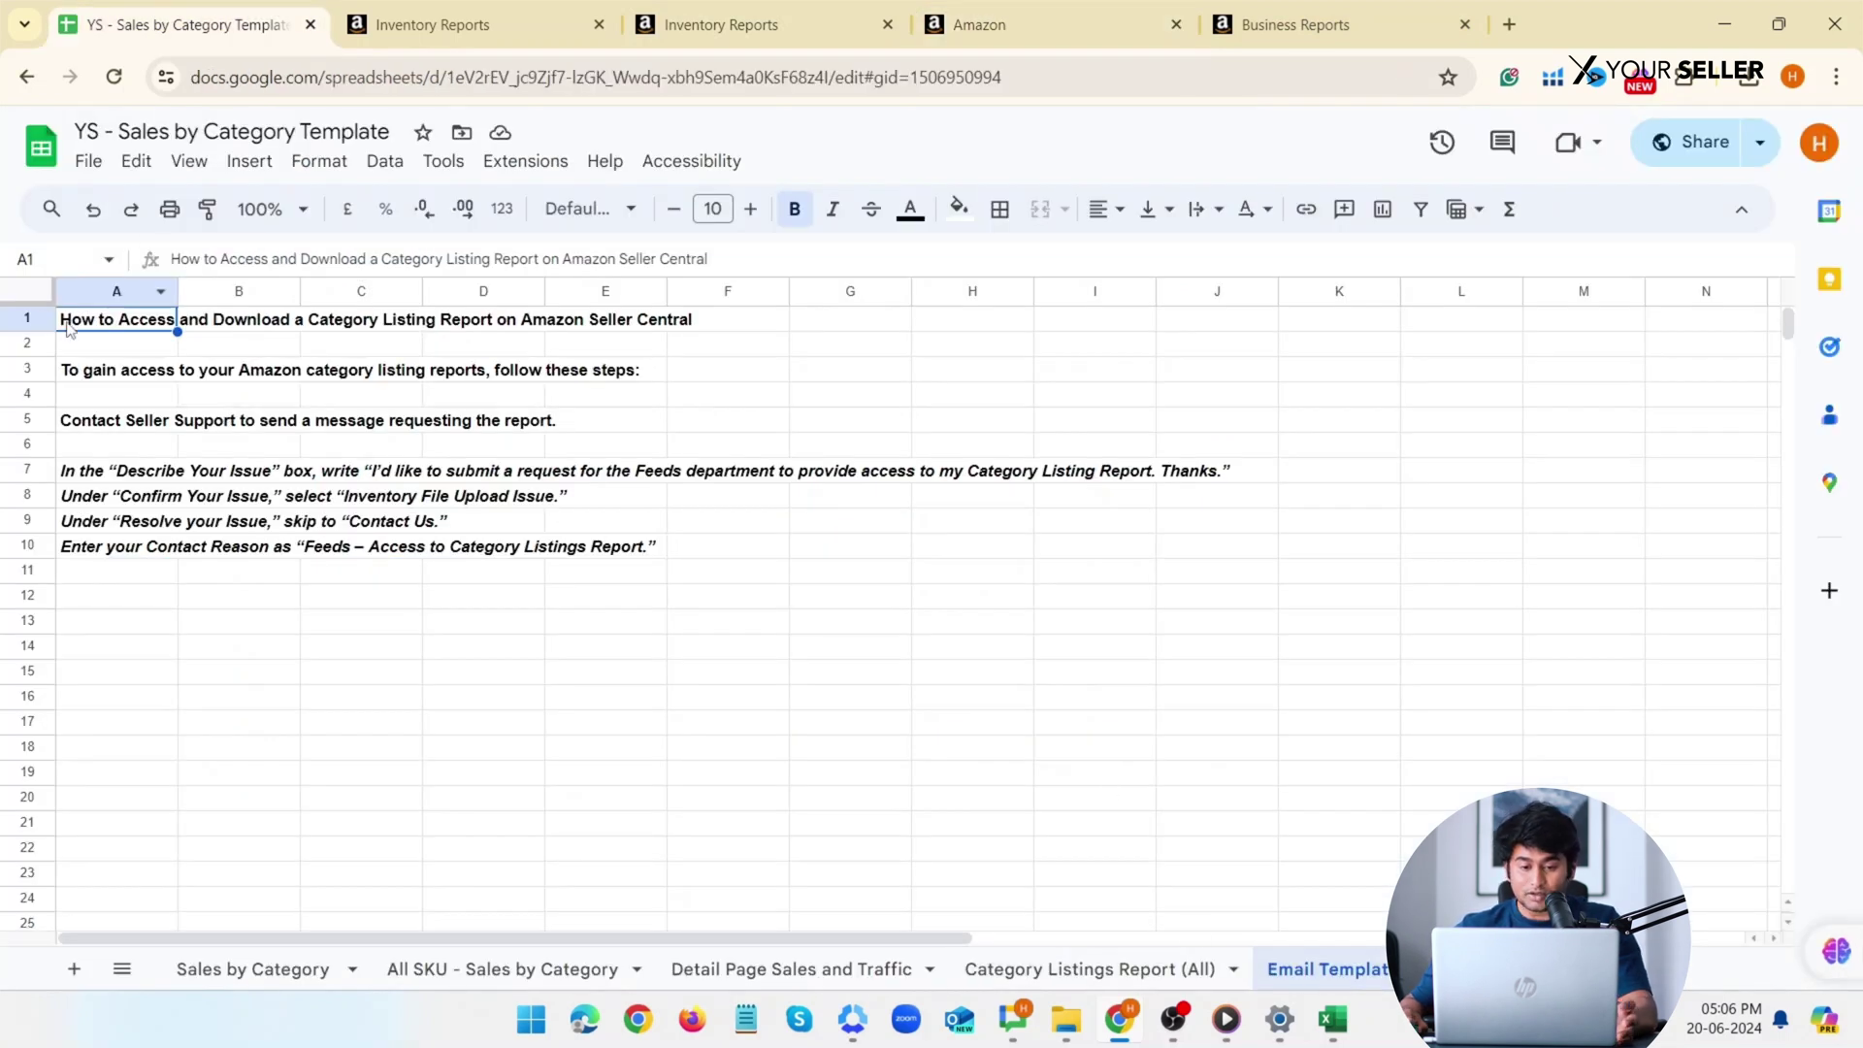
pyautogui.moveTo(128, 328); pyautogui.dragTo(1358, 652)
pyautogui.click(1319, 23)
pyautogui.click(1038, 15)
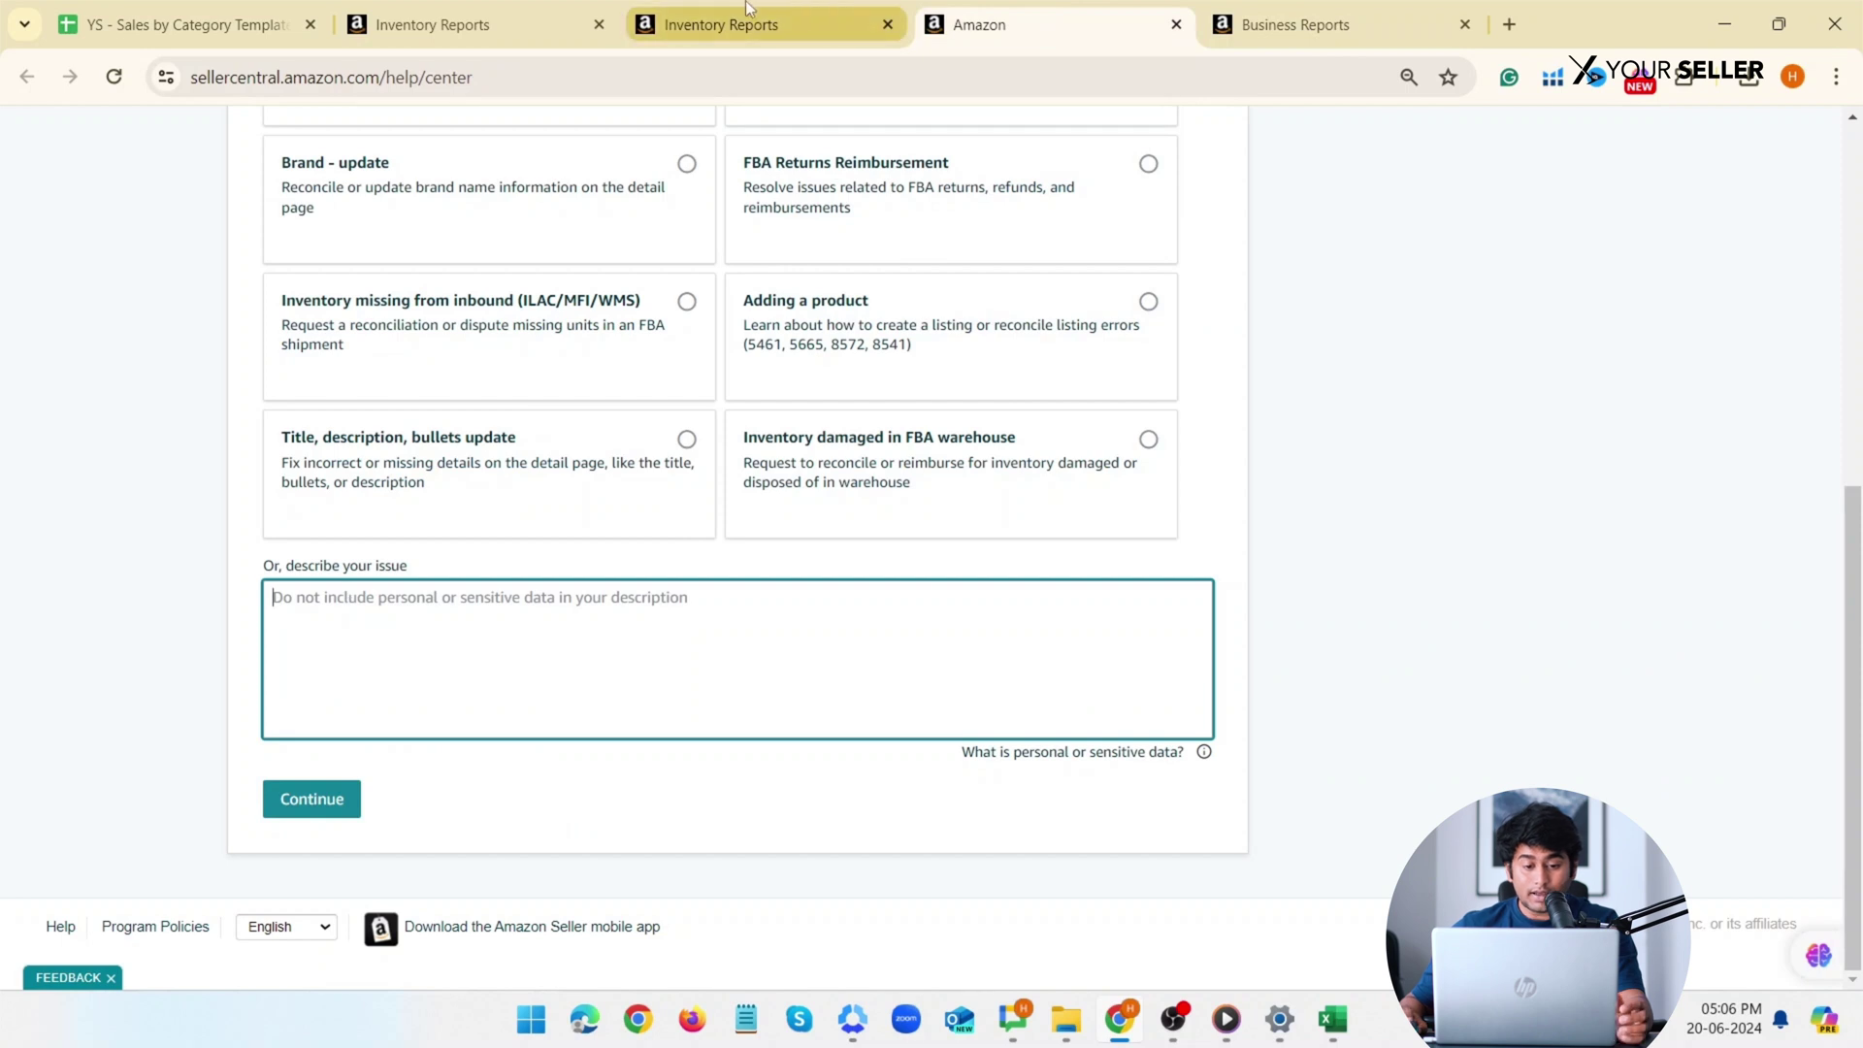
pyautogui.click(721, 24)
pyautogui.click(1337, 1020)
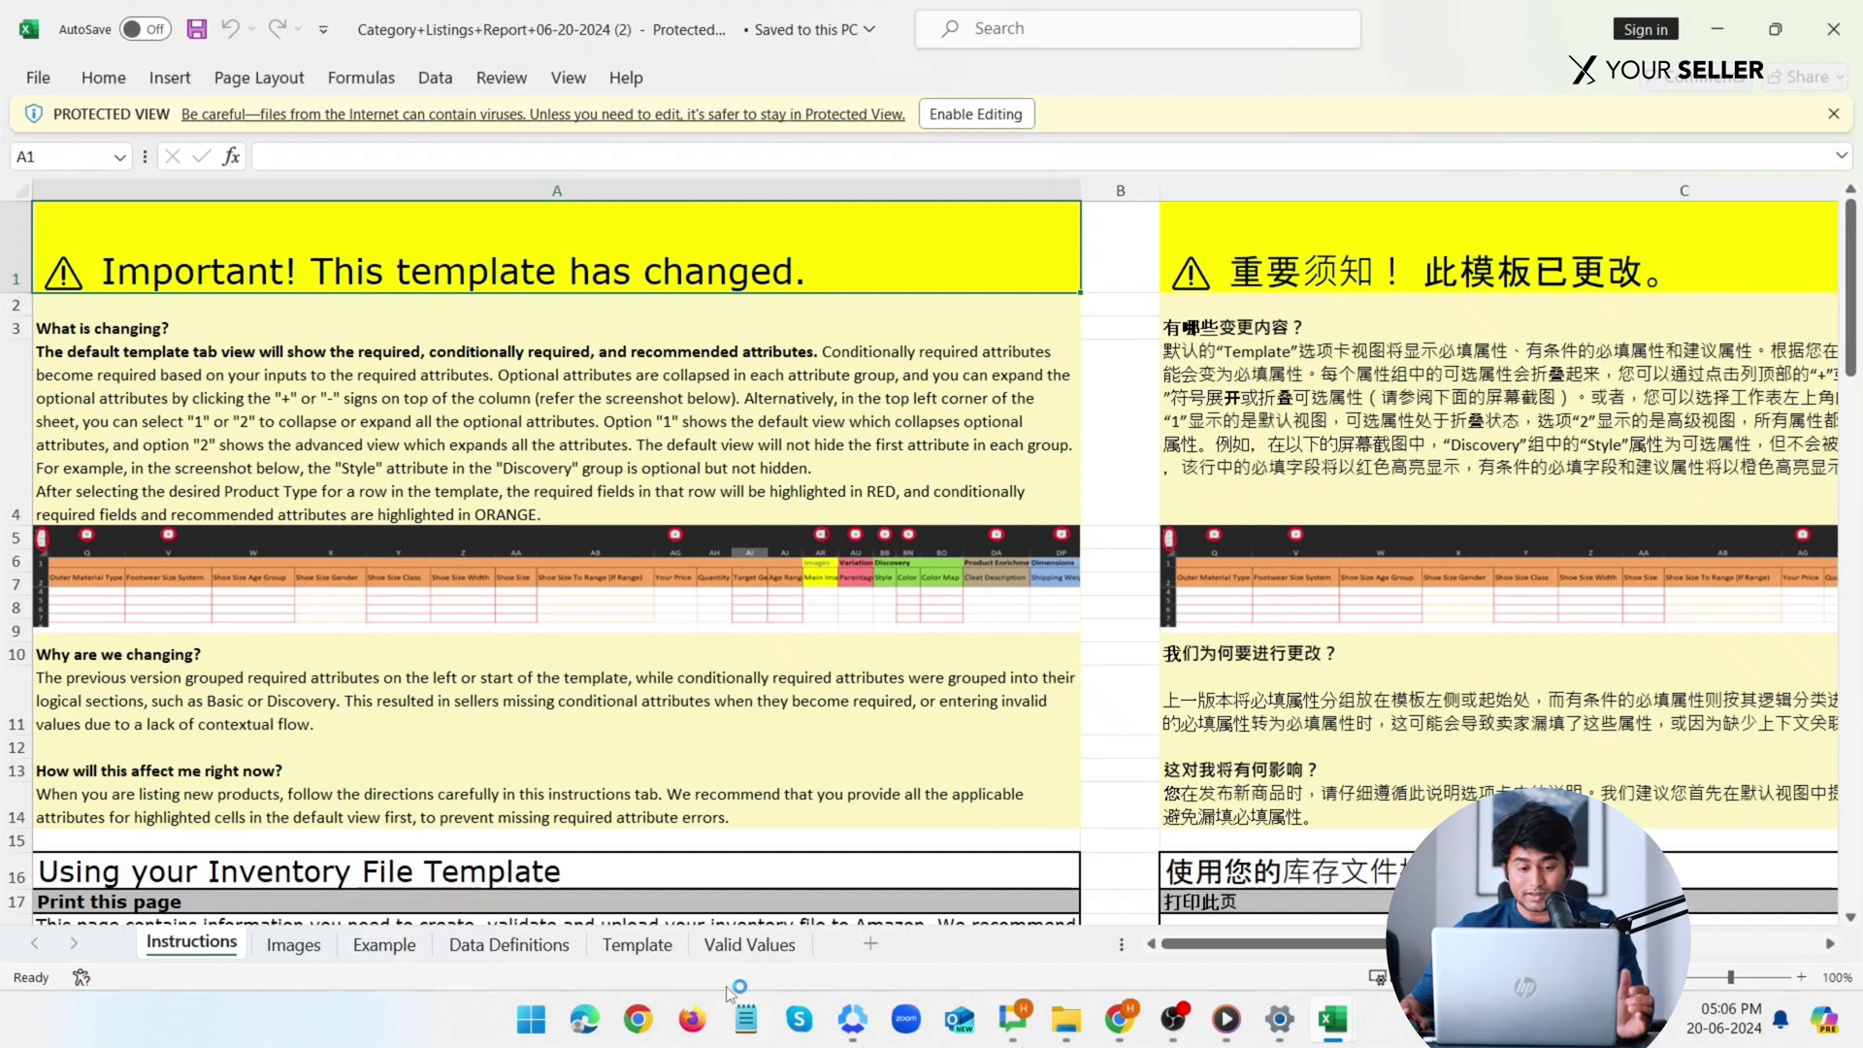
# Scroll through the listings report's Template sheet with its Status, Seller SKU and Parentage columns.
pyautogui.click(637, 944)
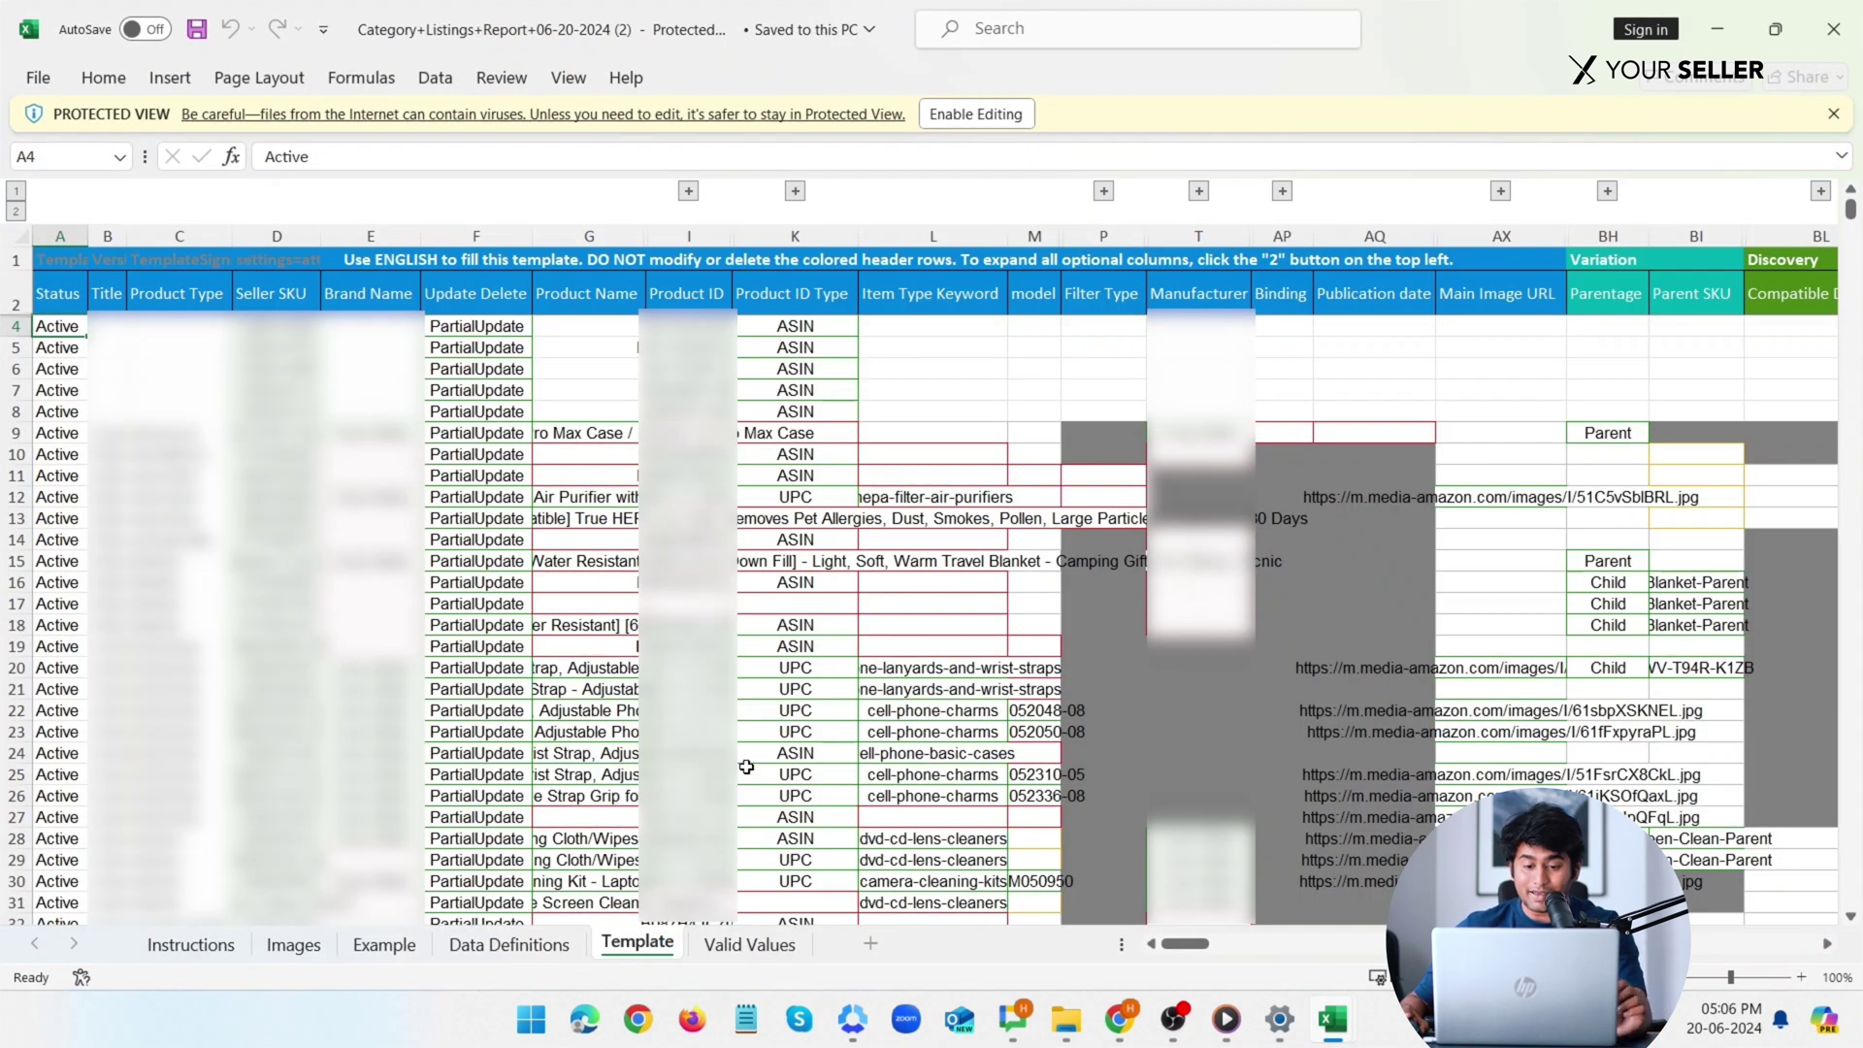
pyautogui.scroll(-10, 932, 621)
pyautogui.scroll(10, 931, 621)
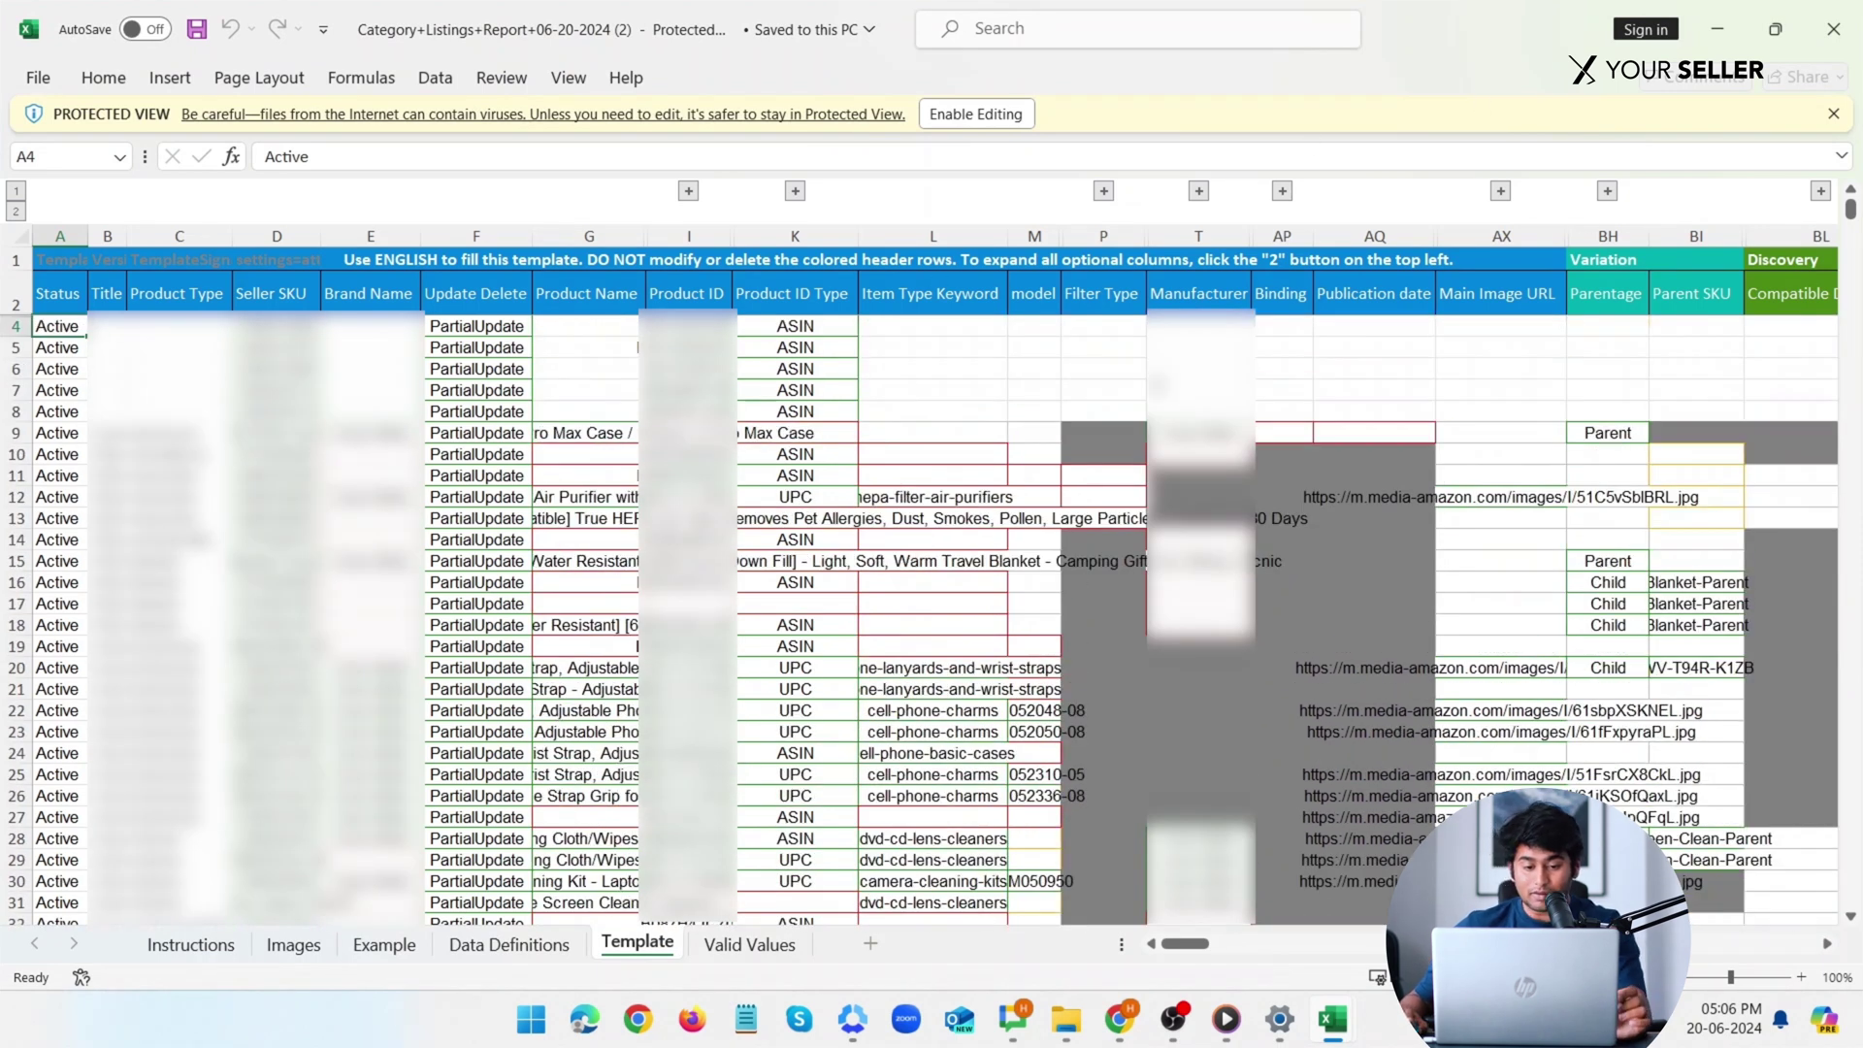
# Review the category totals in A3:C24 on the Sales by Category sheet.
pyautogui.click(1720, 19)
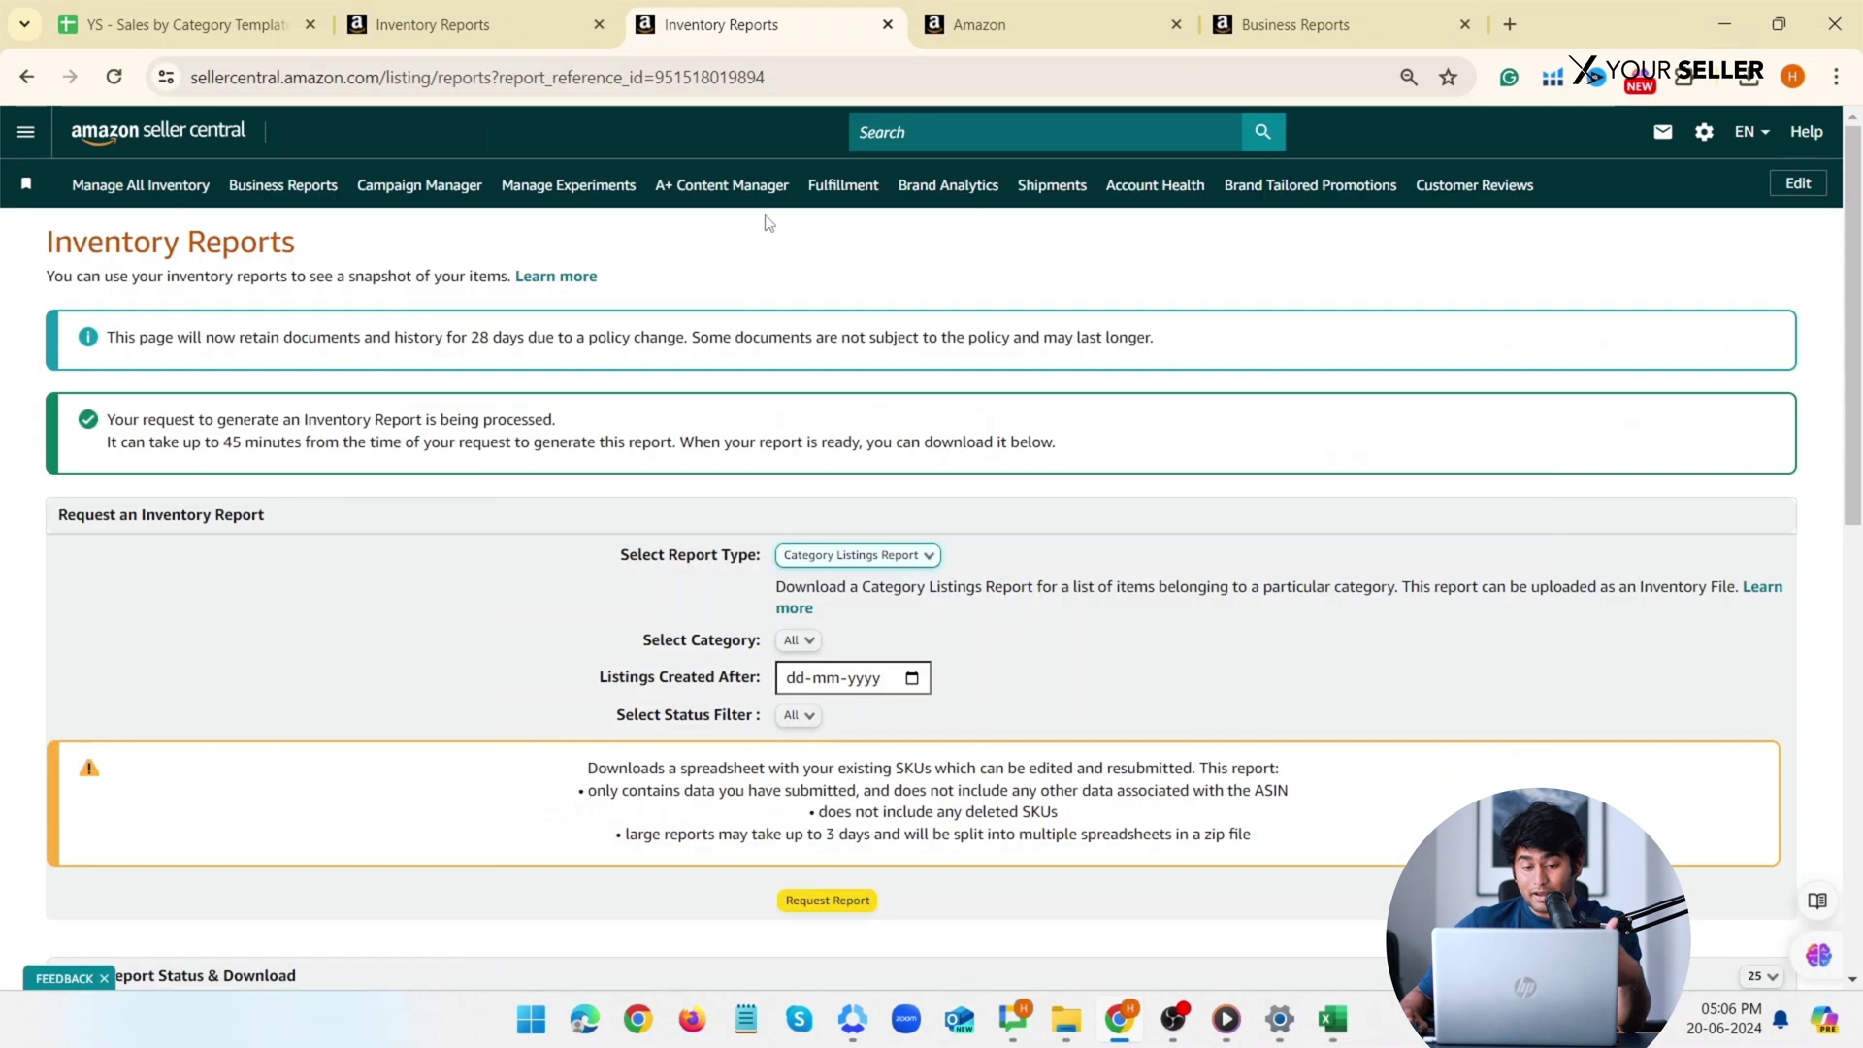
pyautogui.click(158, 7)
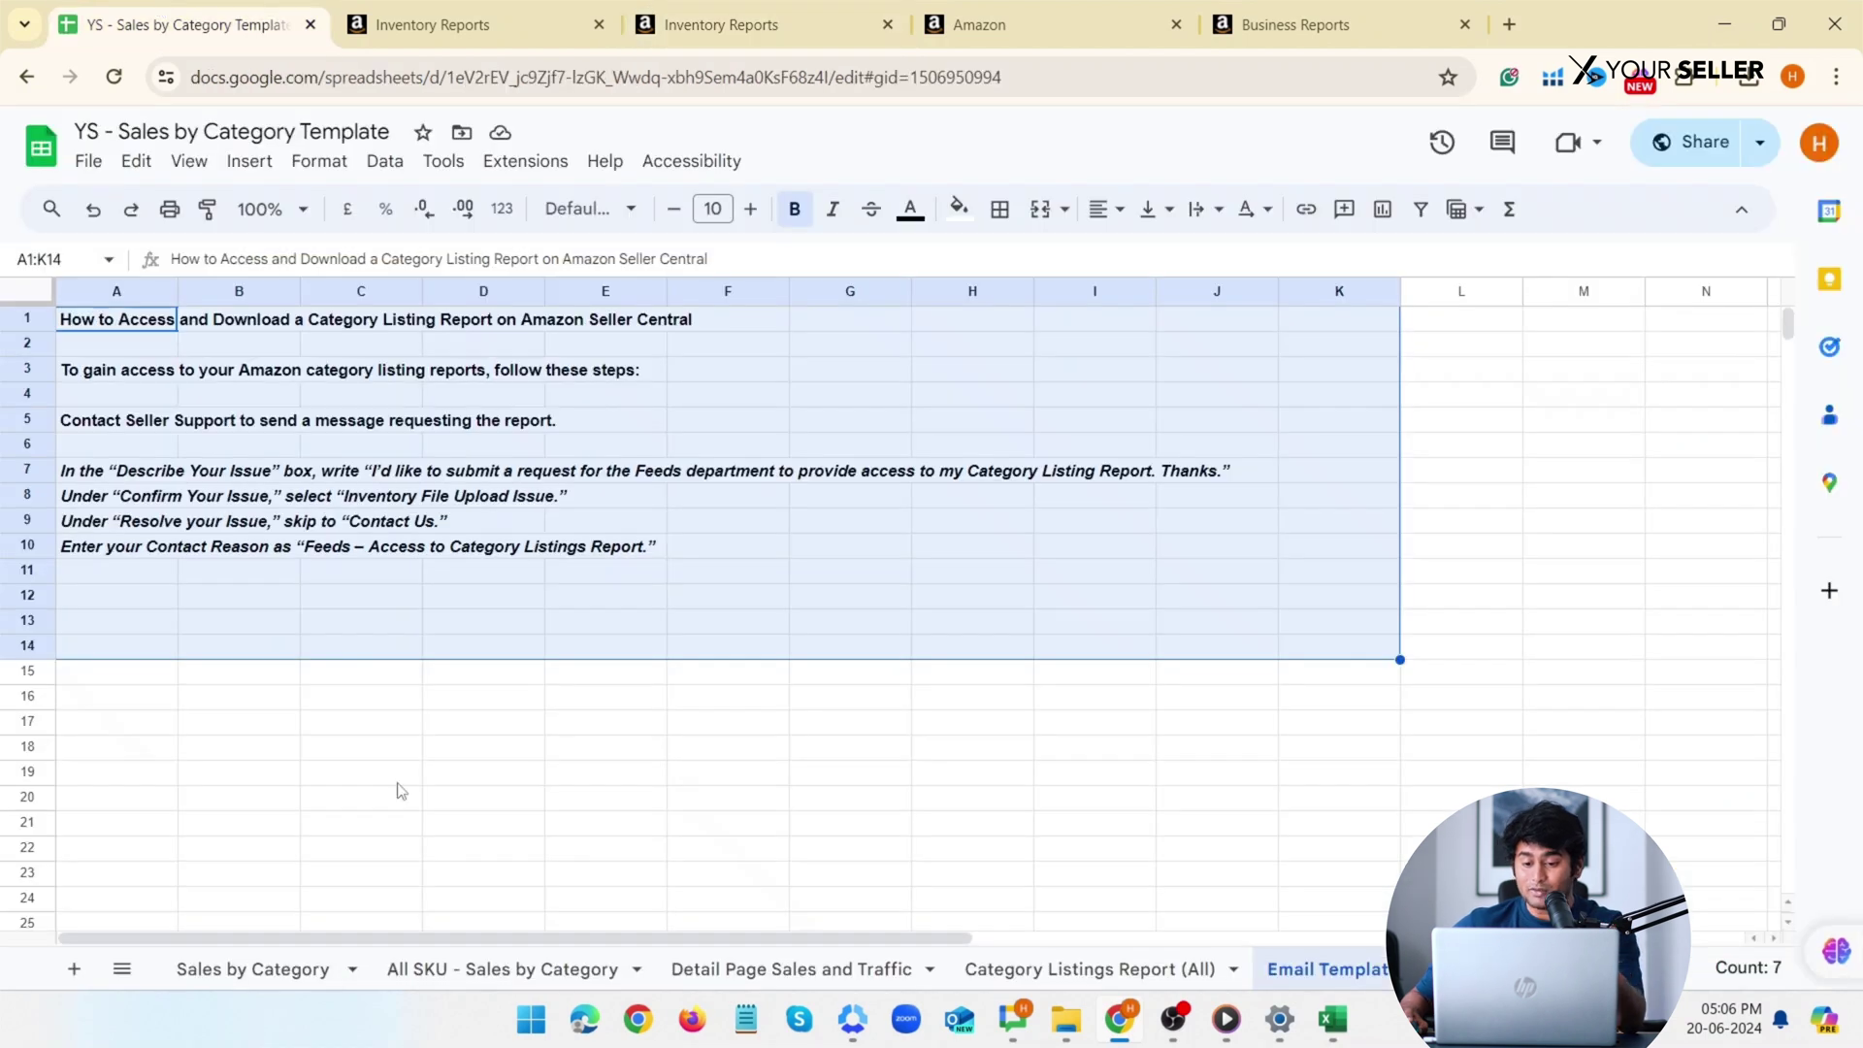
pyautogui.click(269, 963)
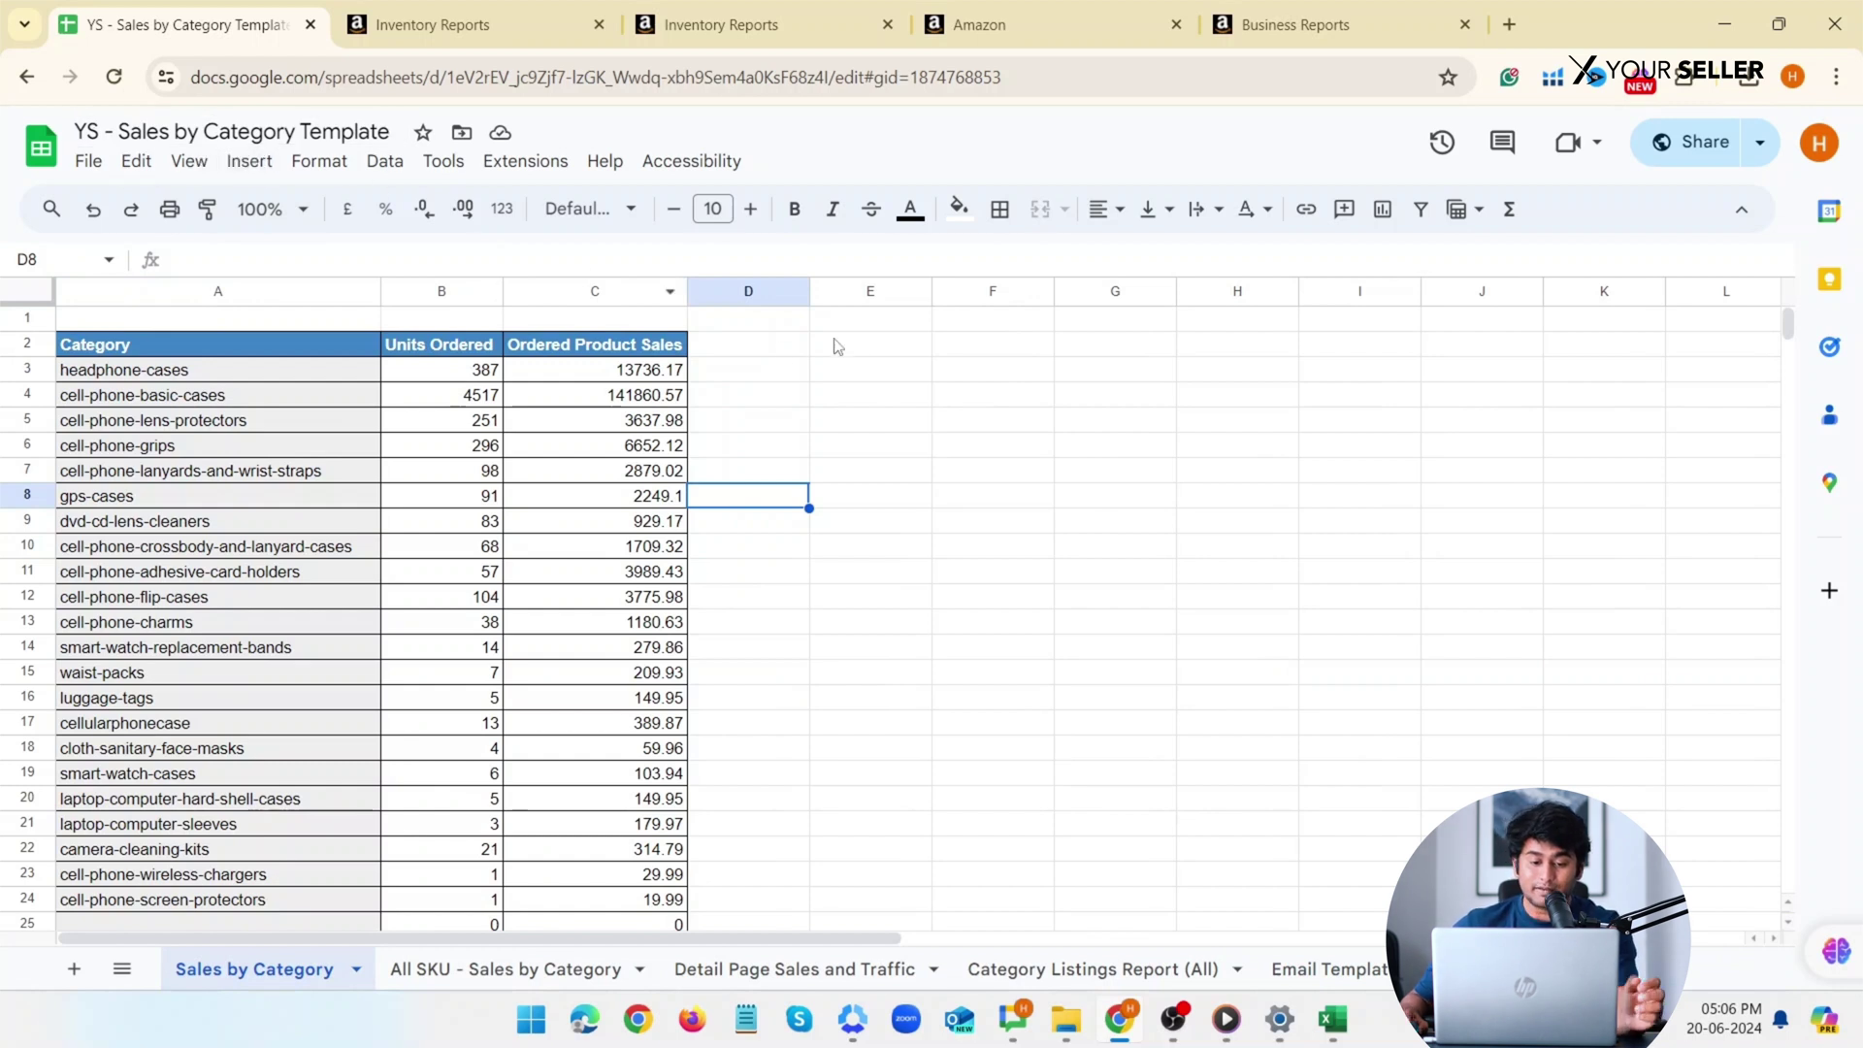
pyautogui.moveTo(267, 381); pyautogui.dragTo(630, 899)
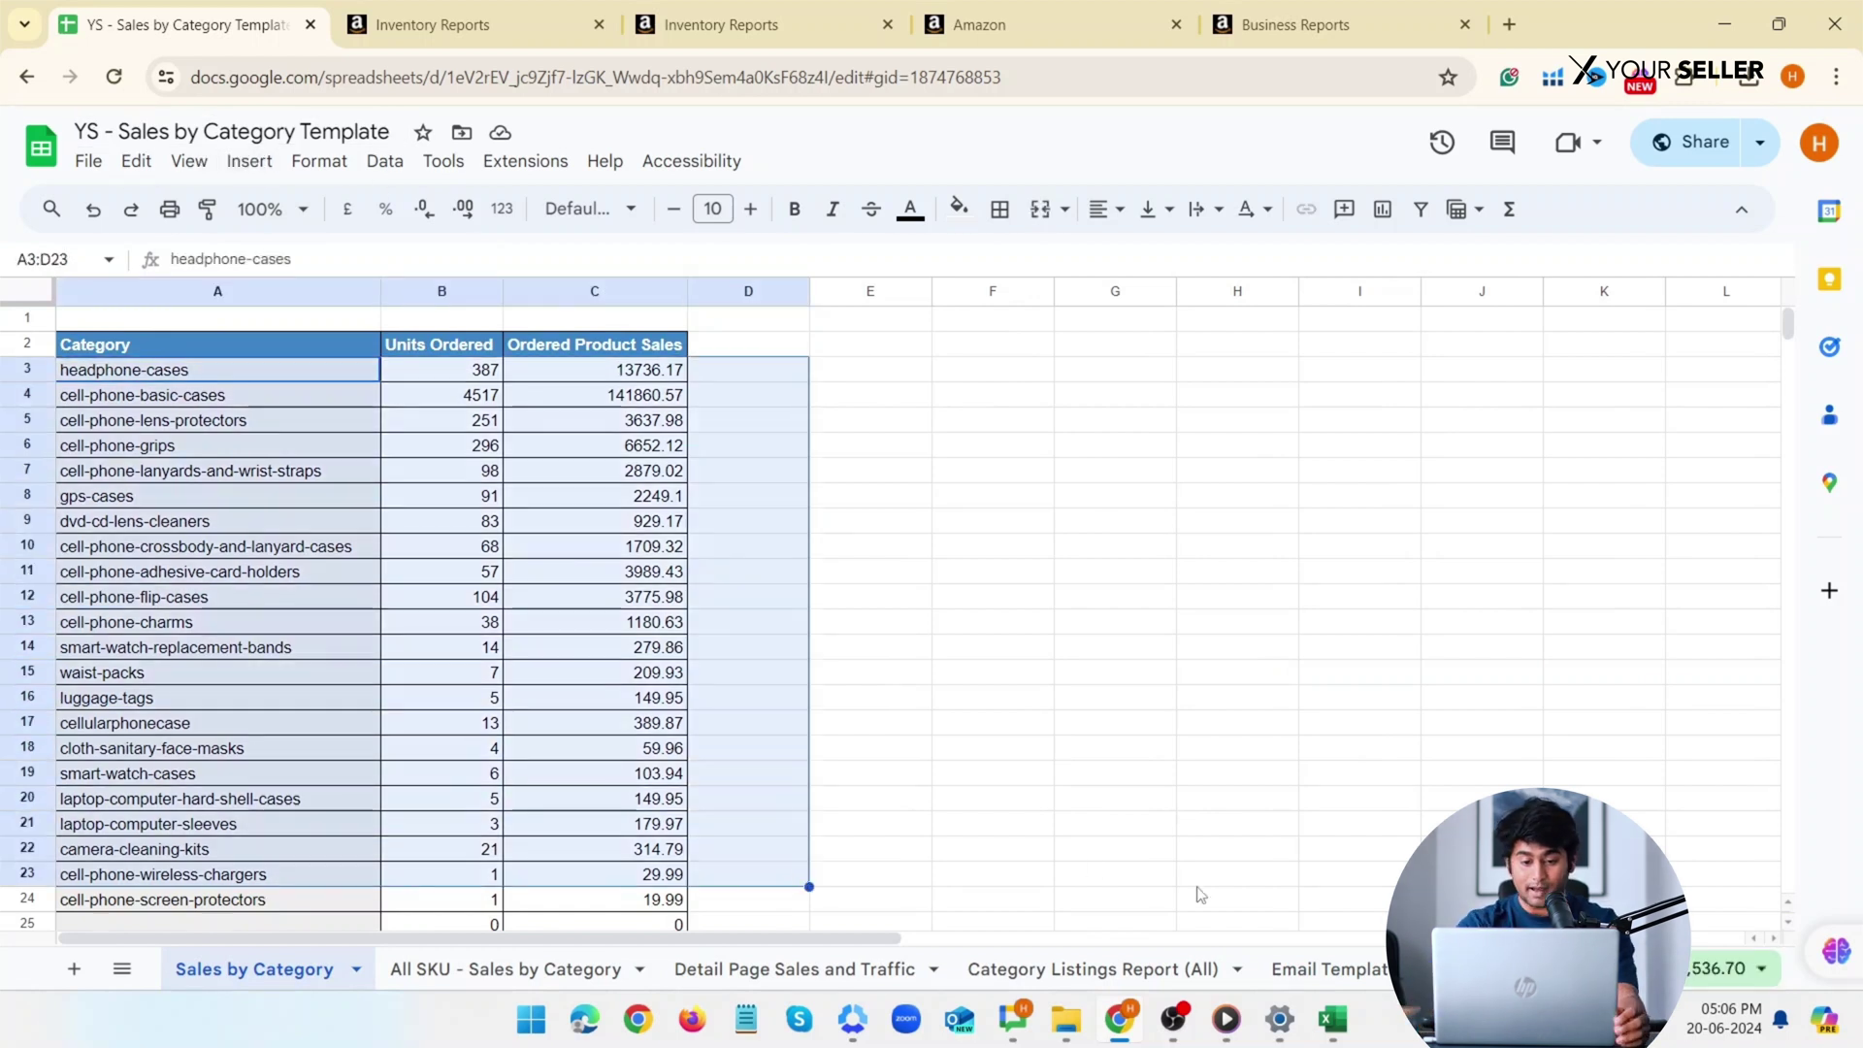
pyautogui.click(1121, 527)
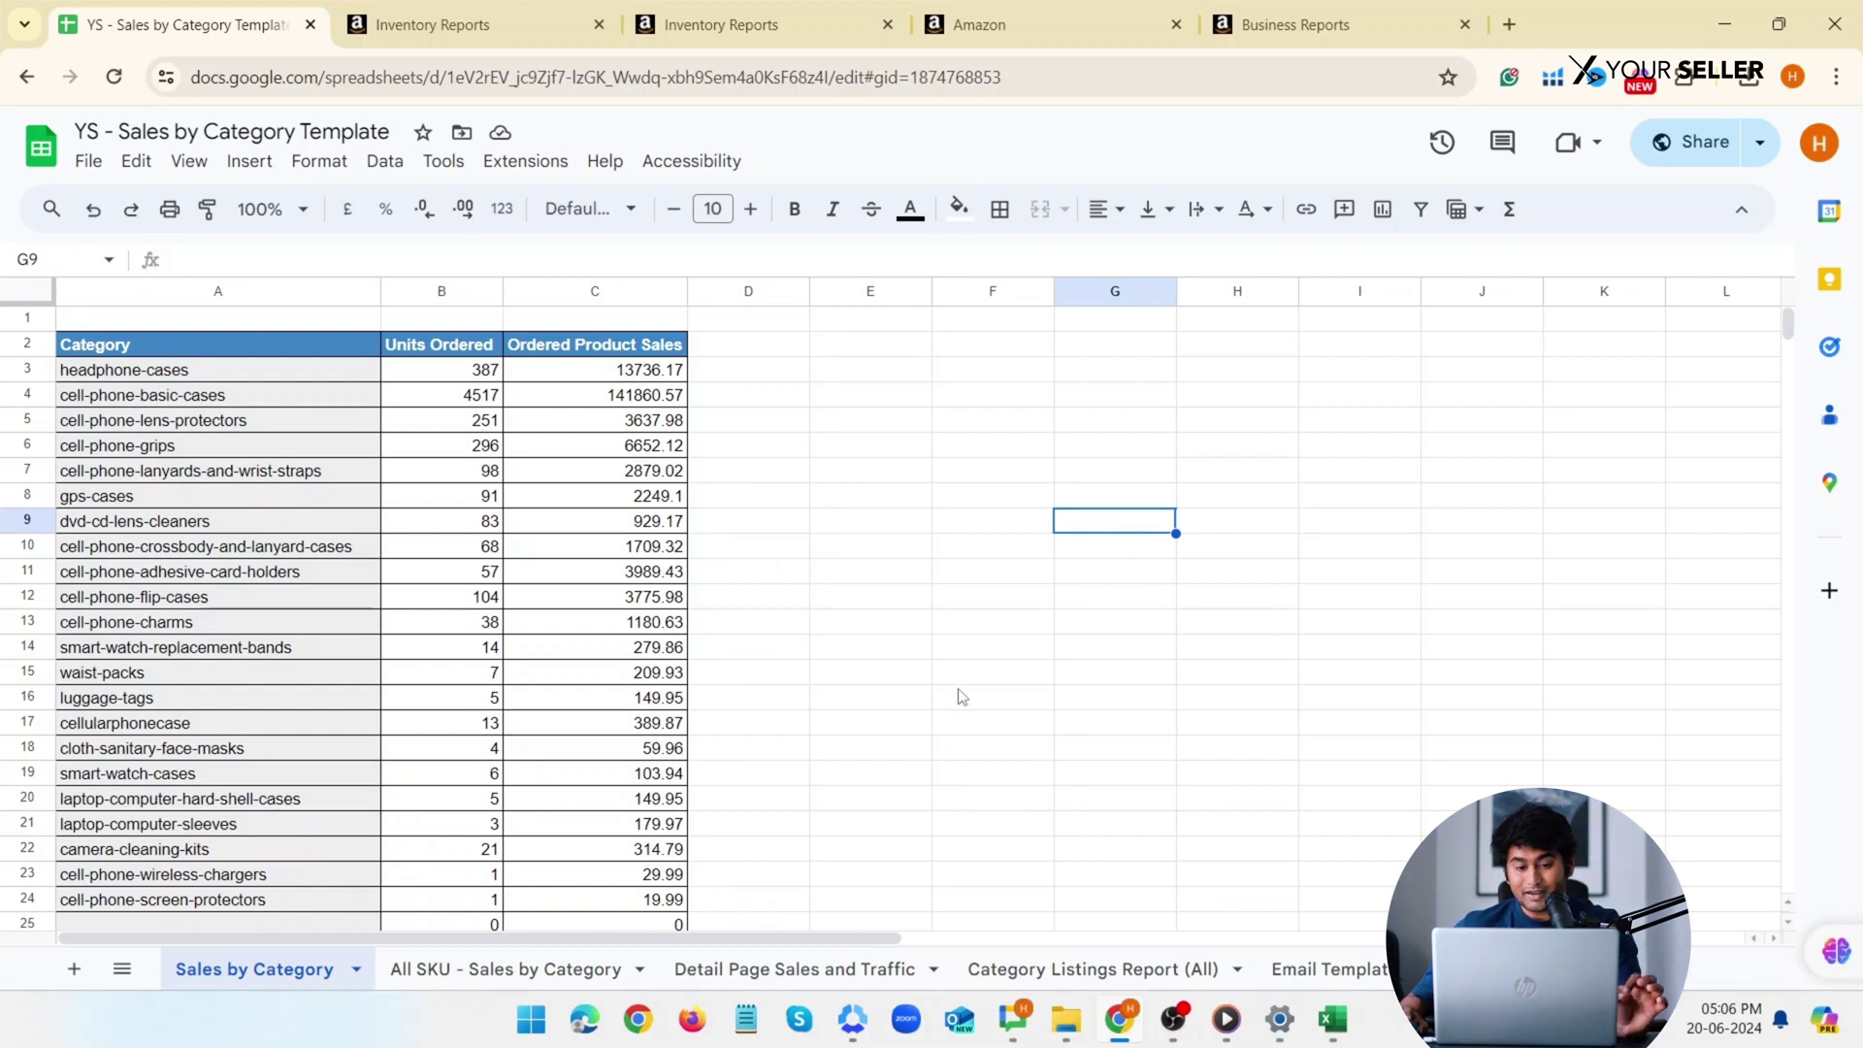
# Check the Category Listings Report (All) and Detail Page Sales and Traffic source sheets.
pyautogui.click(1028, 965)
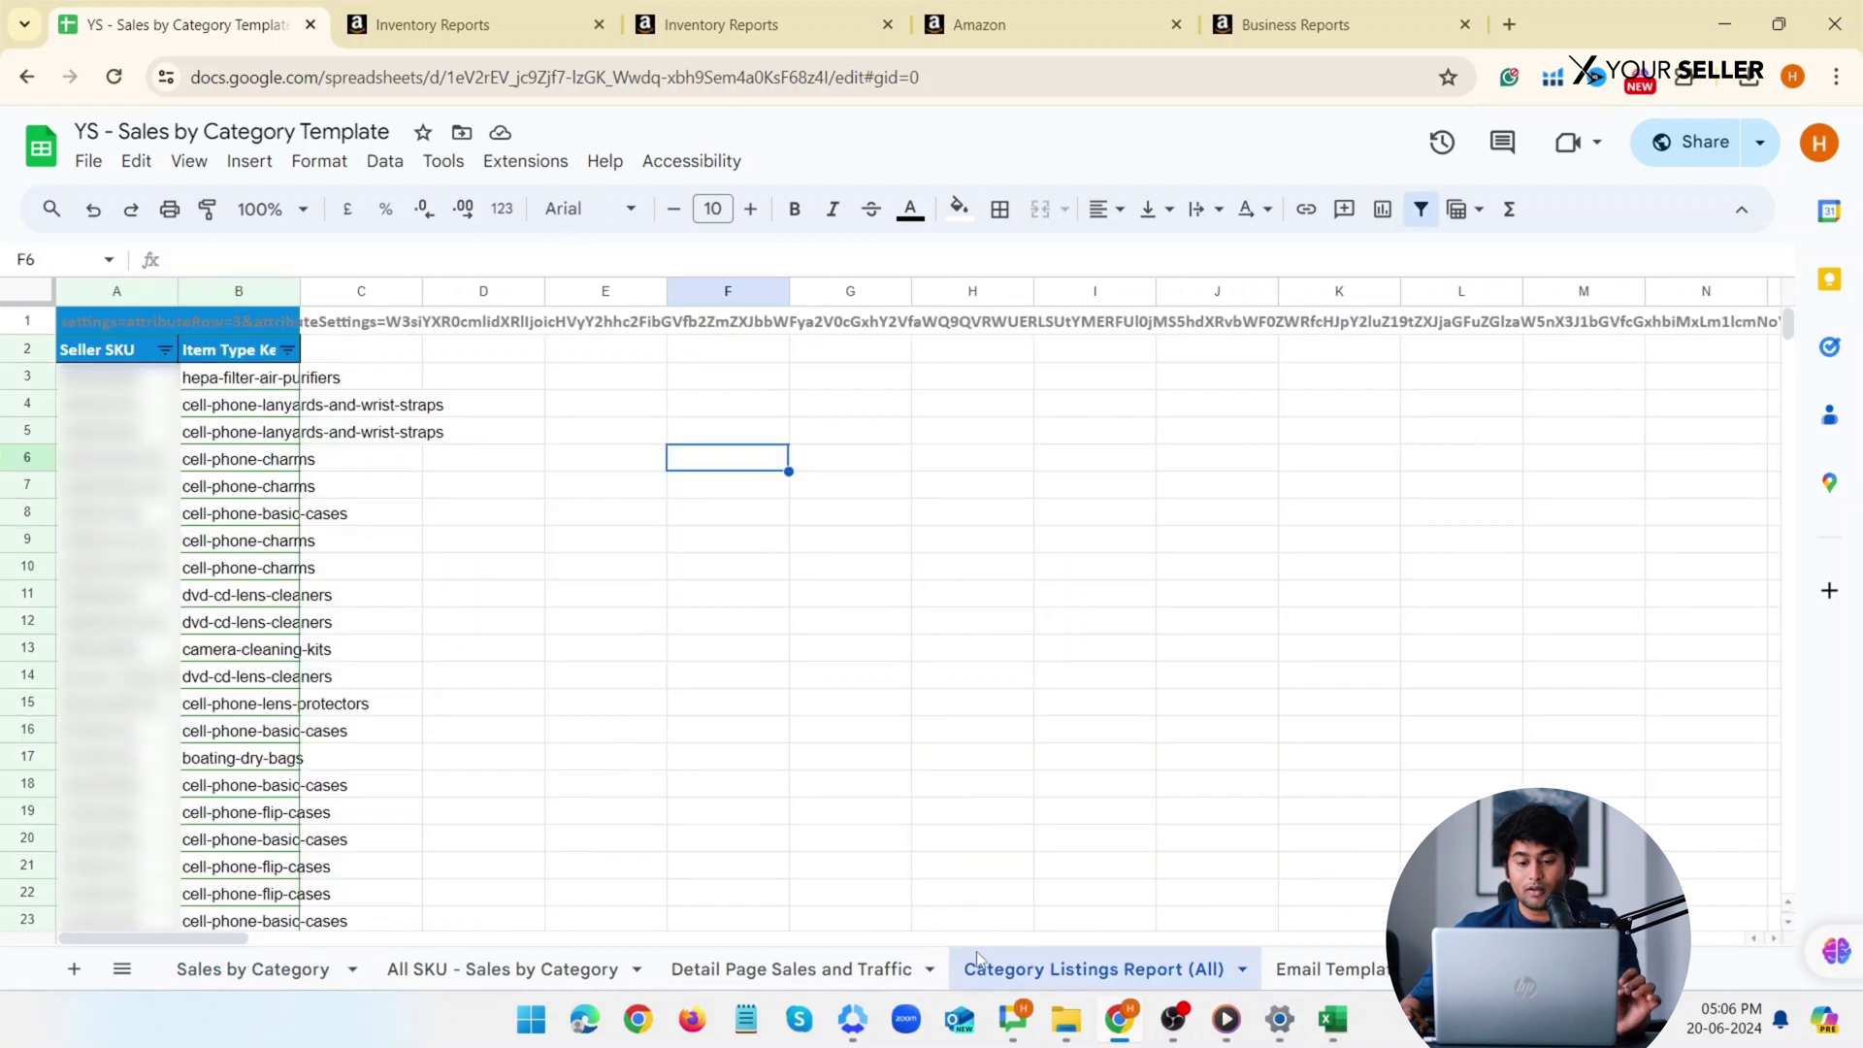
pyautogui.click(831, 966)
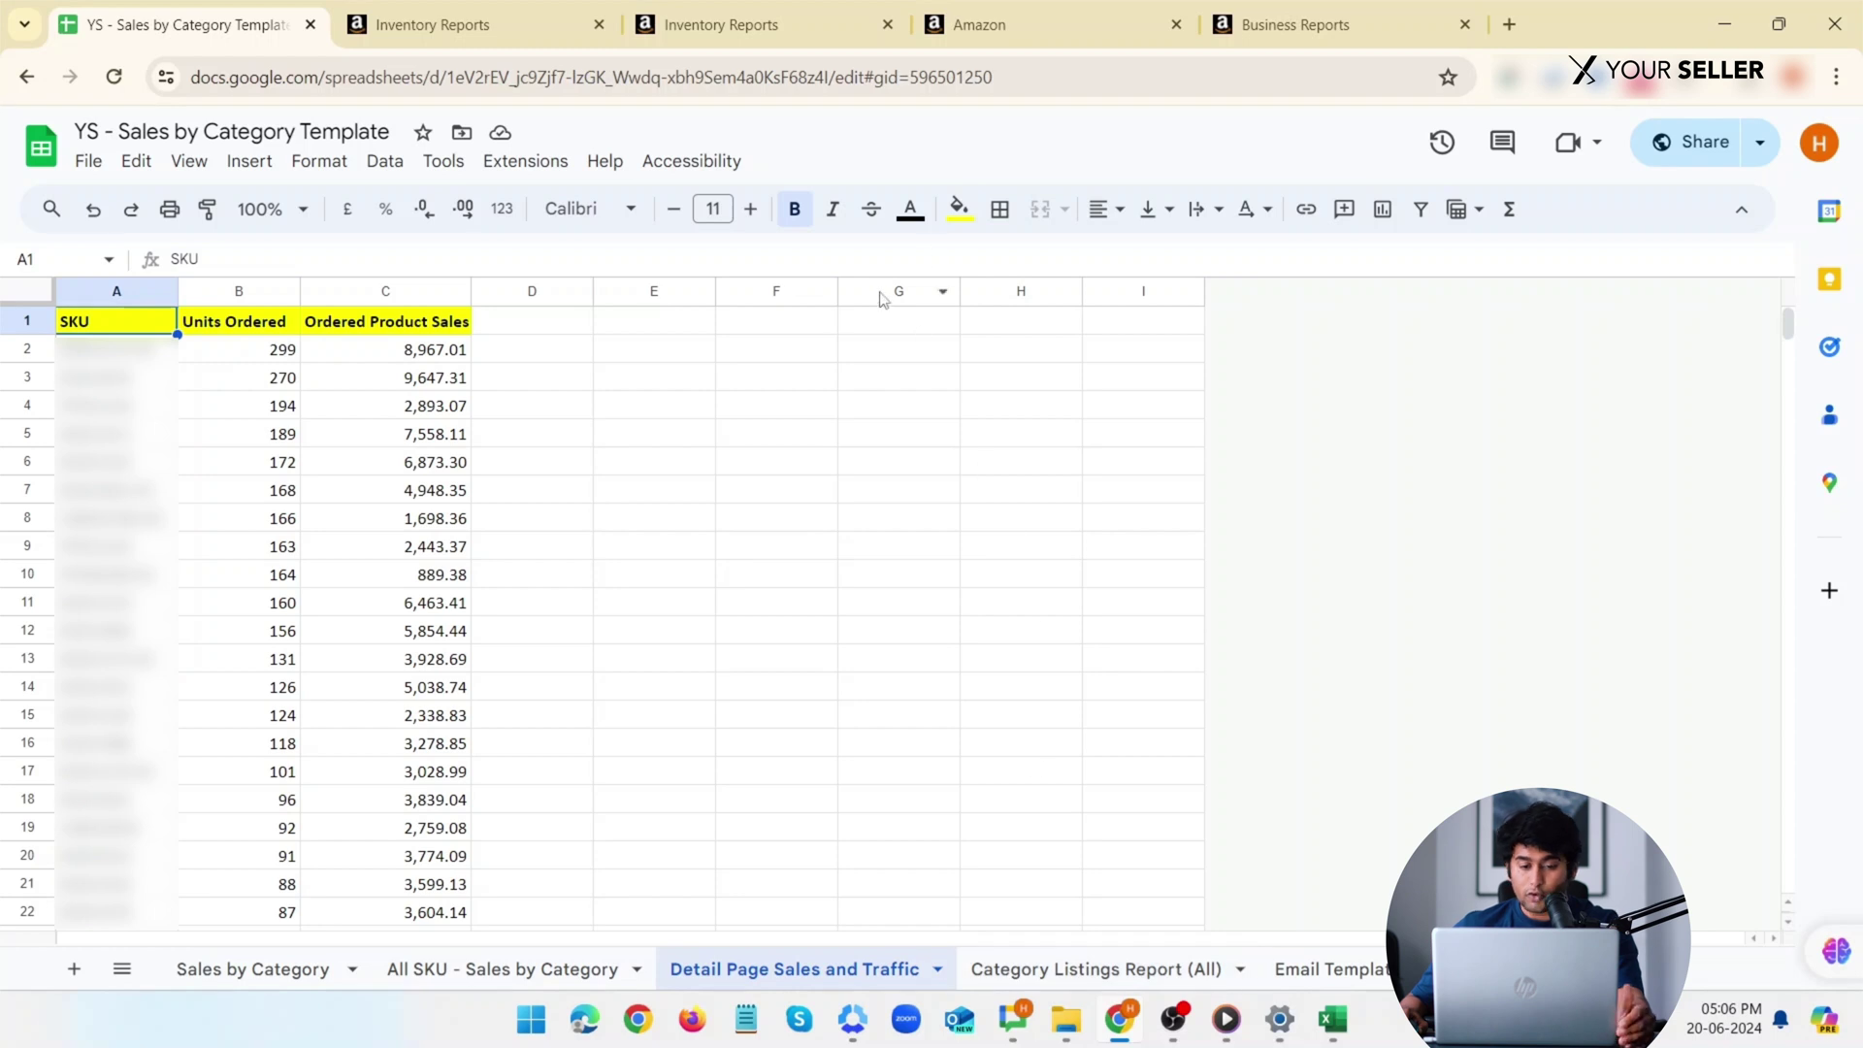
pyautogui.click(1233, 32)
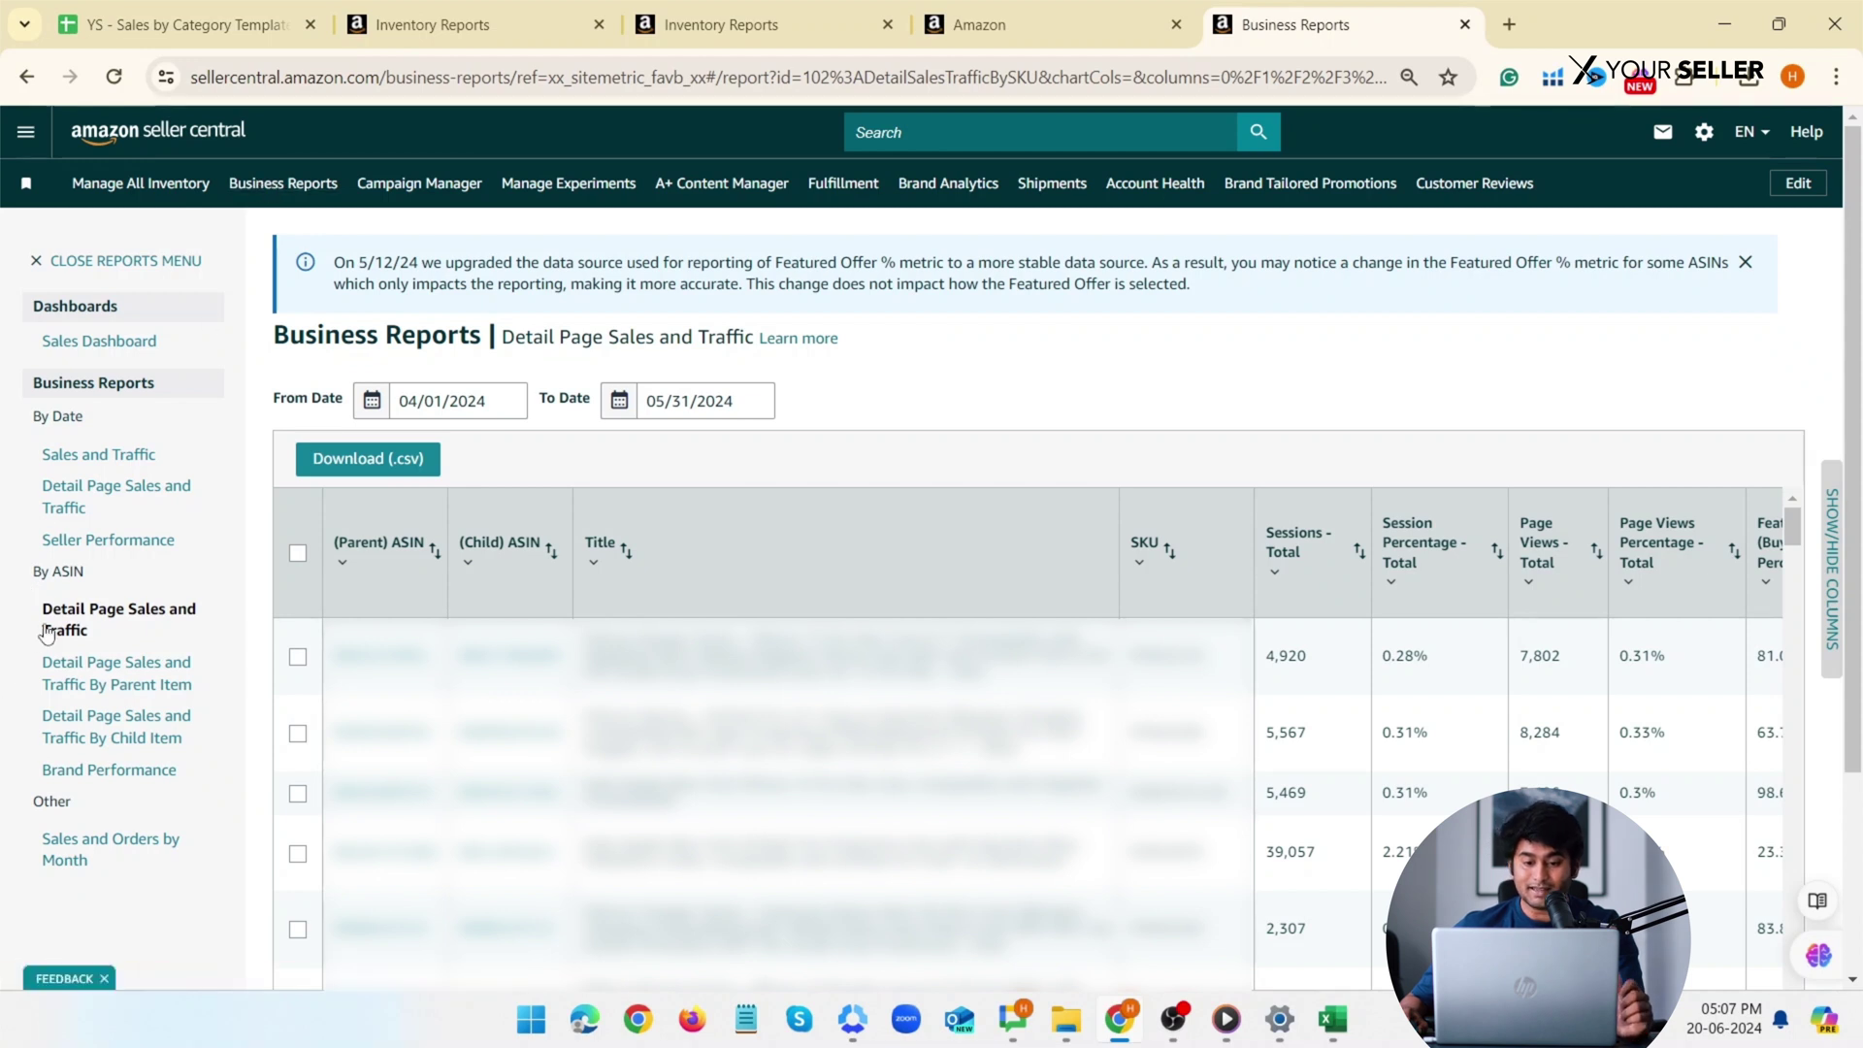
# Download the Detail Page Sales and Traffic report for 04/01/2024–05/31/2024 as CSV.
pyautogui.moveTo(37, 610); pyautogui.dragTo(154, 636)
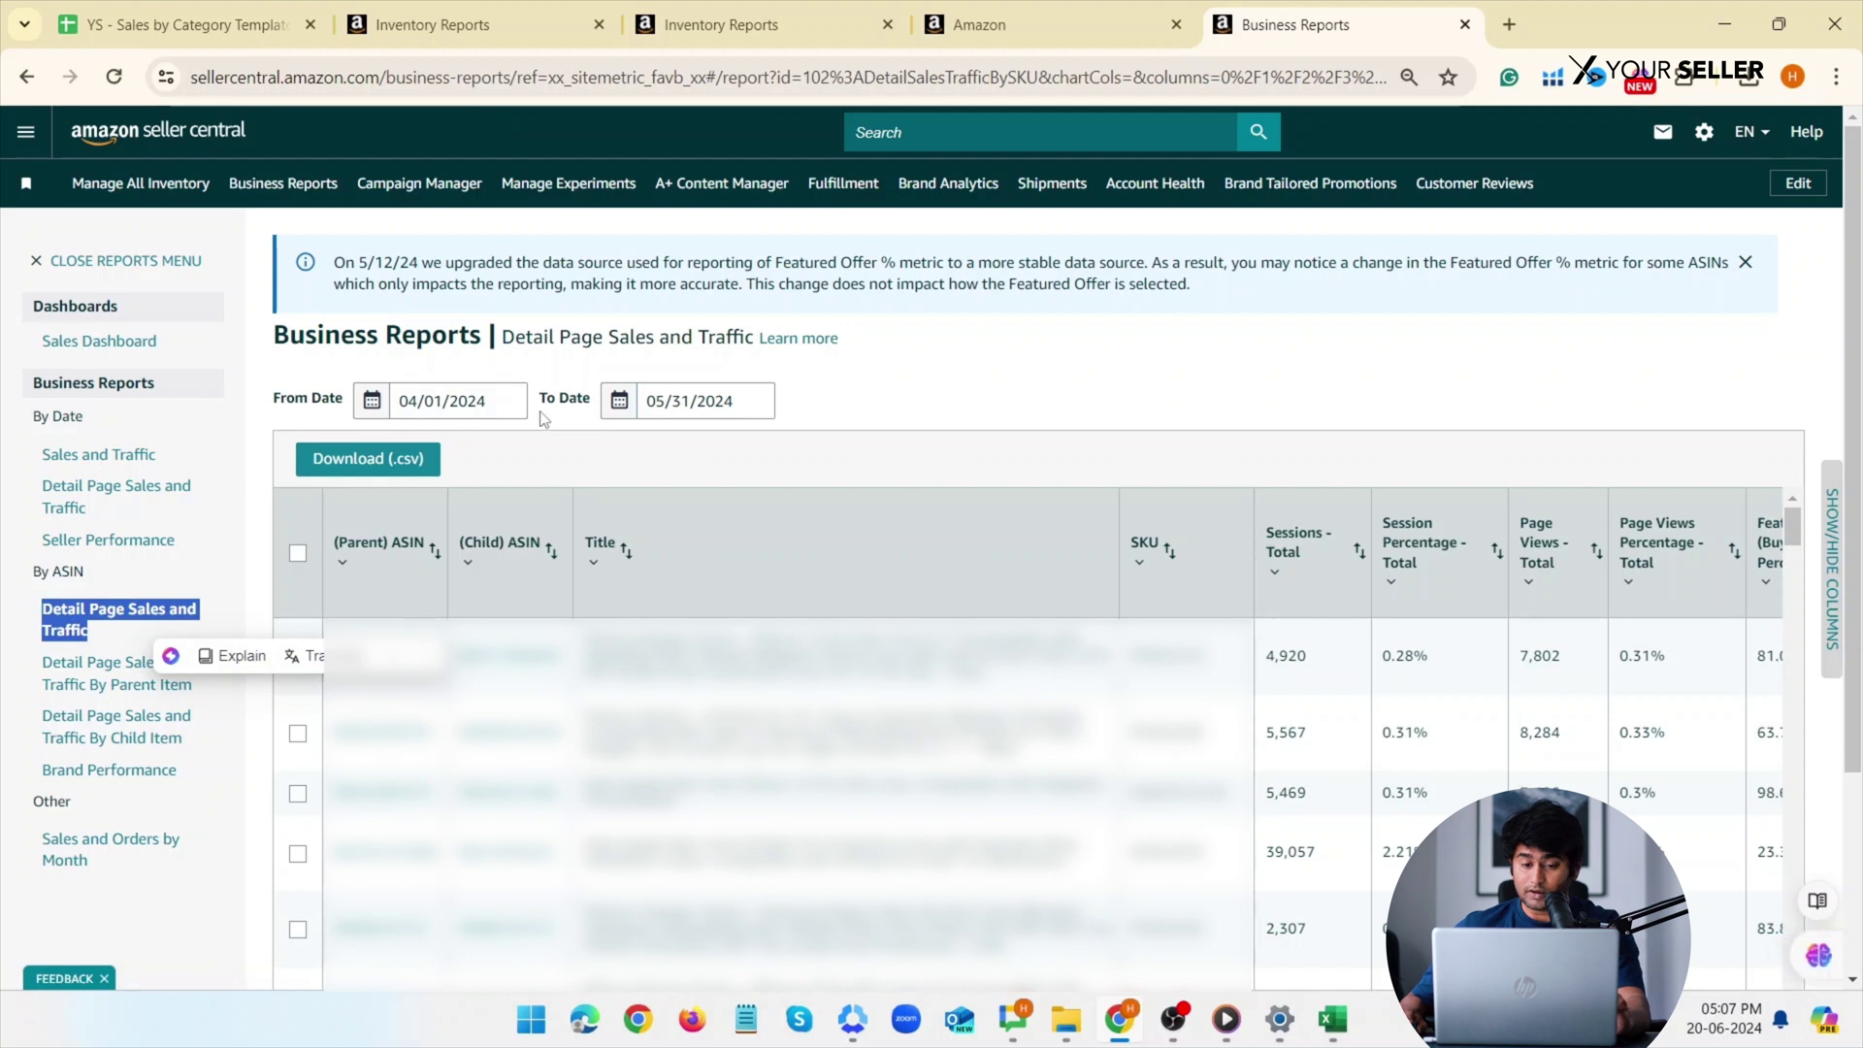
pyautogui.click(520, 436)
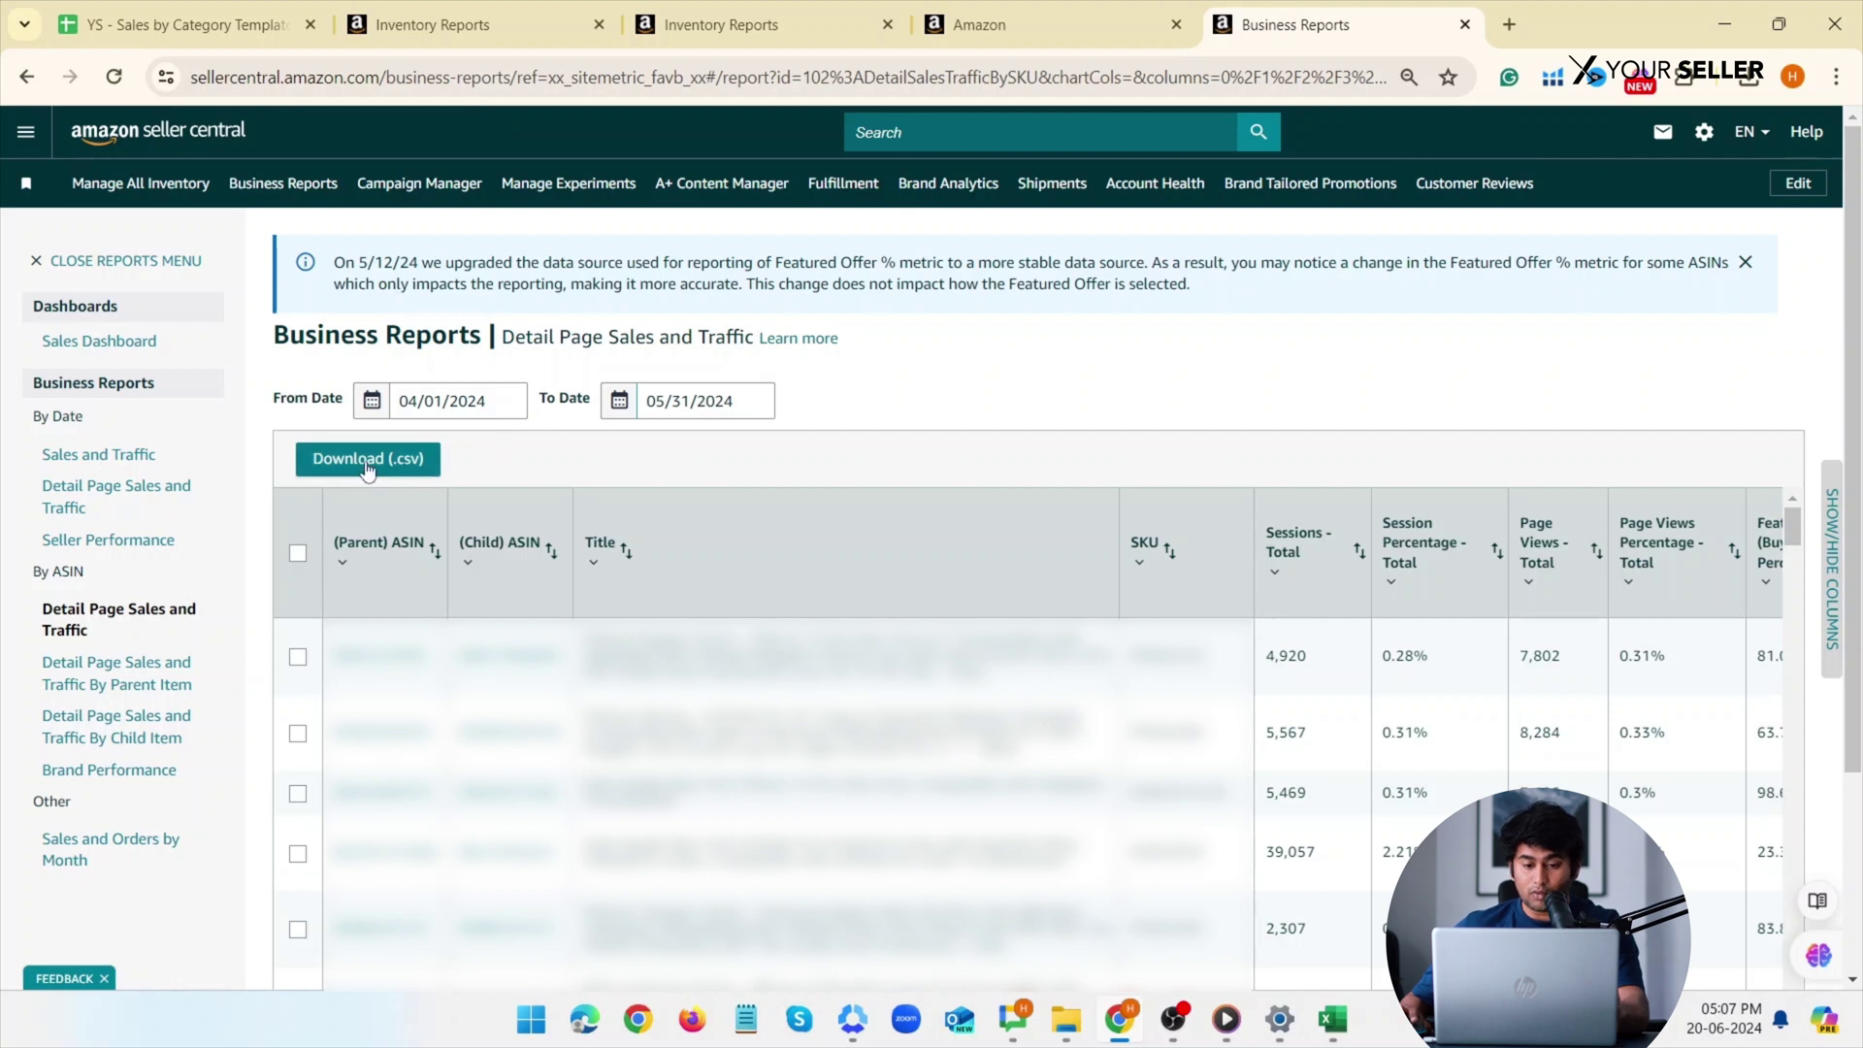
pyautogui.click(424, 465)
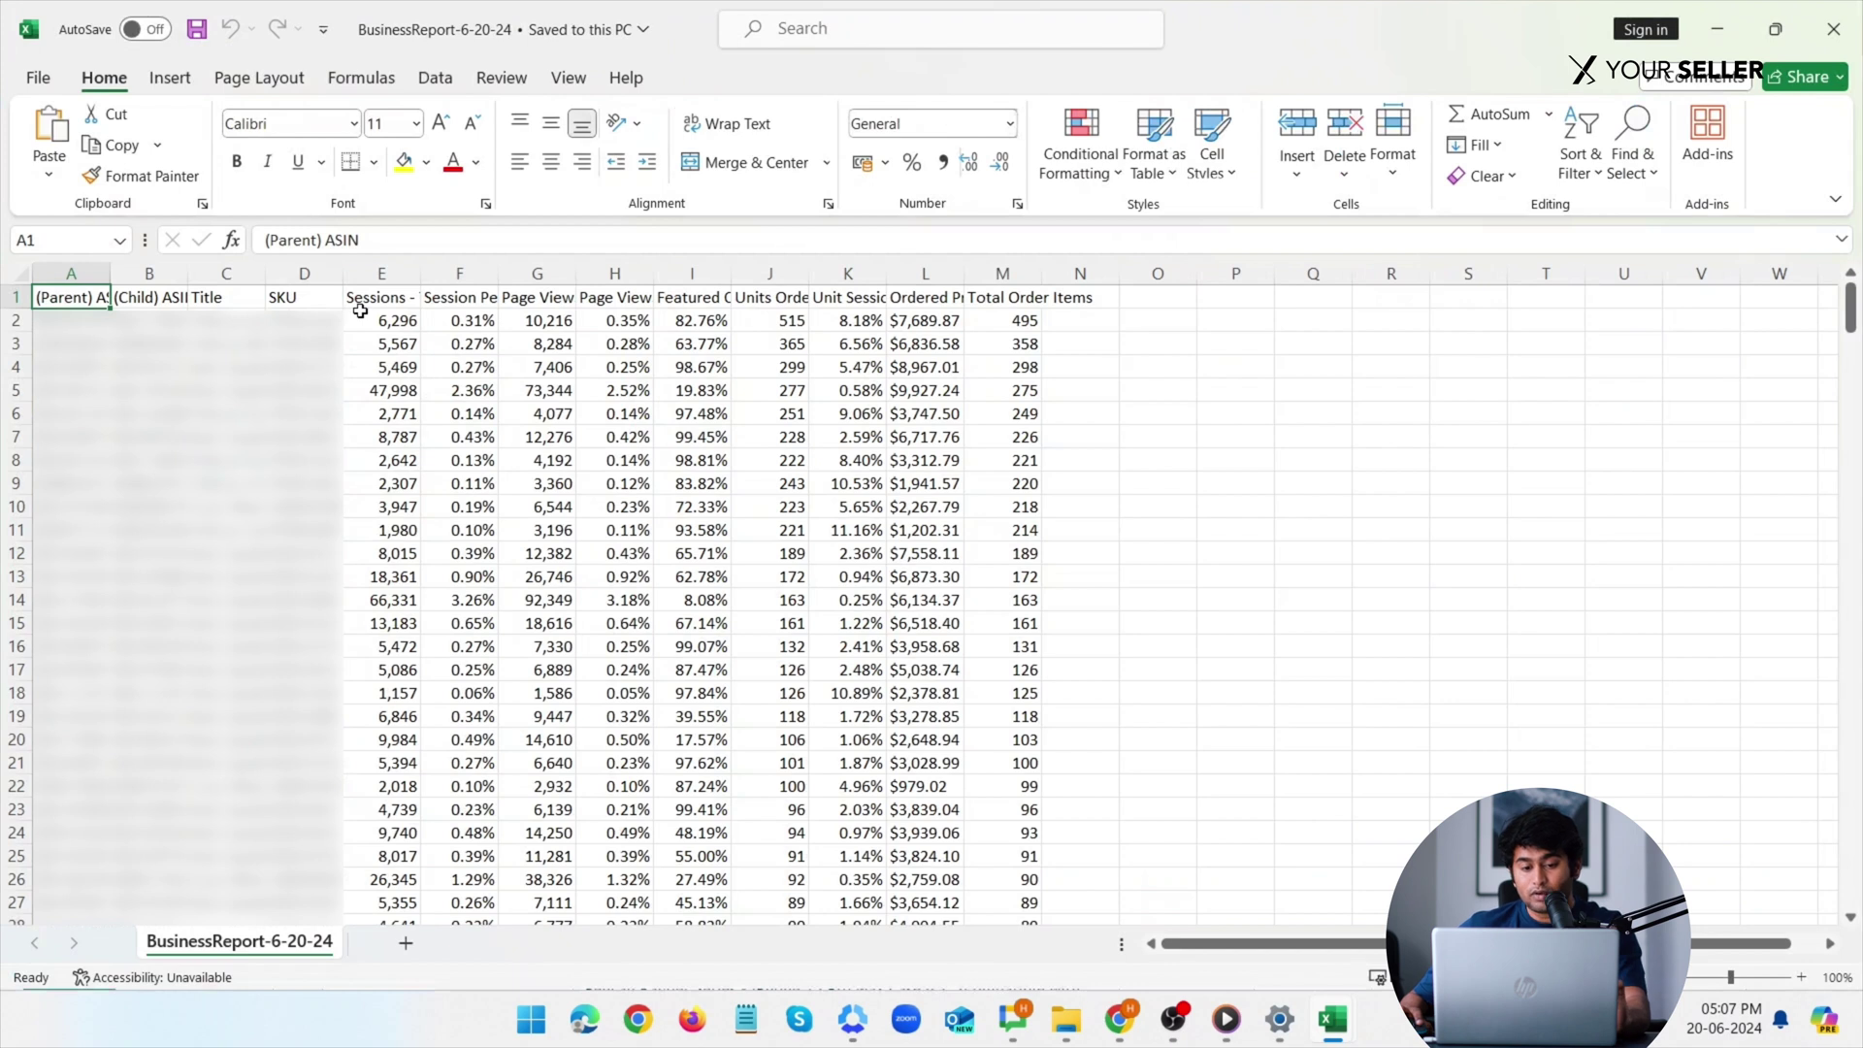
# Copy columns D (SKU) and L (Ordered Product Sales) from BusinessReport-6-20-24 to Sheets.
pyautogui.click(293, 274)
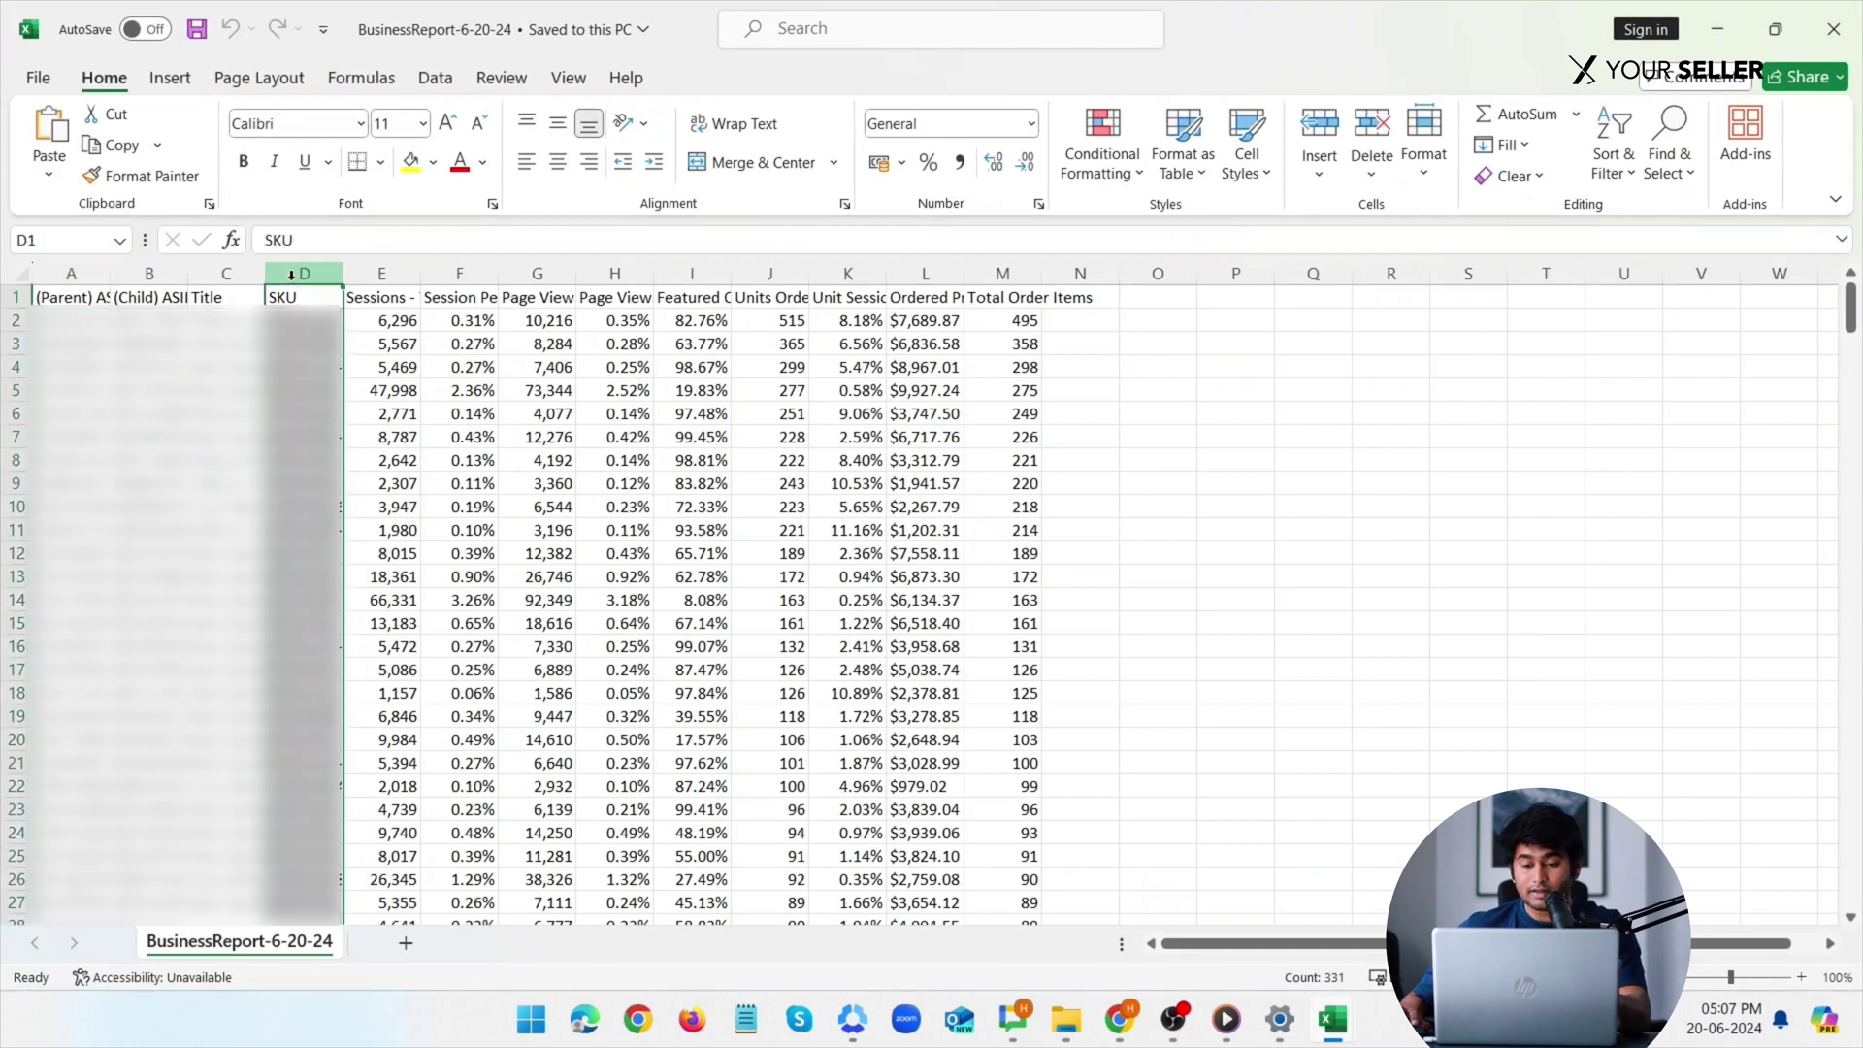
pyautogui.keyDown('ctrl'); pyautogui.click(947, 274); pyautogui.keyUp('ctrl')
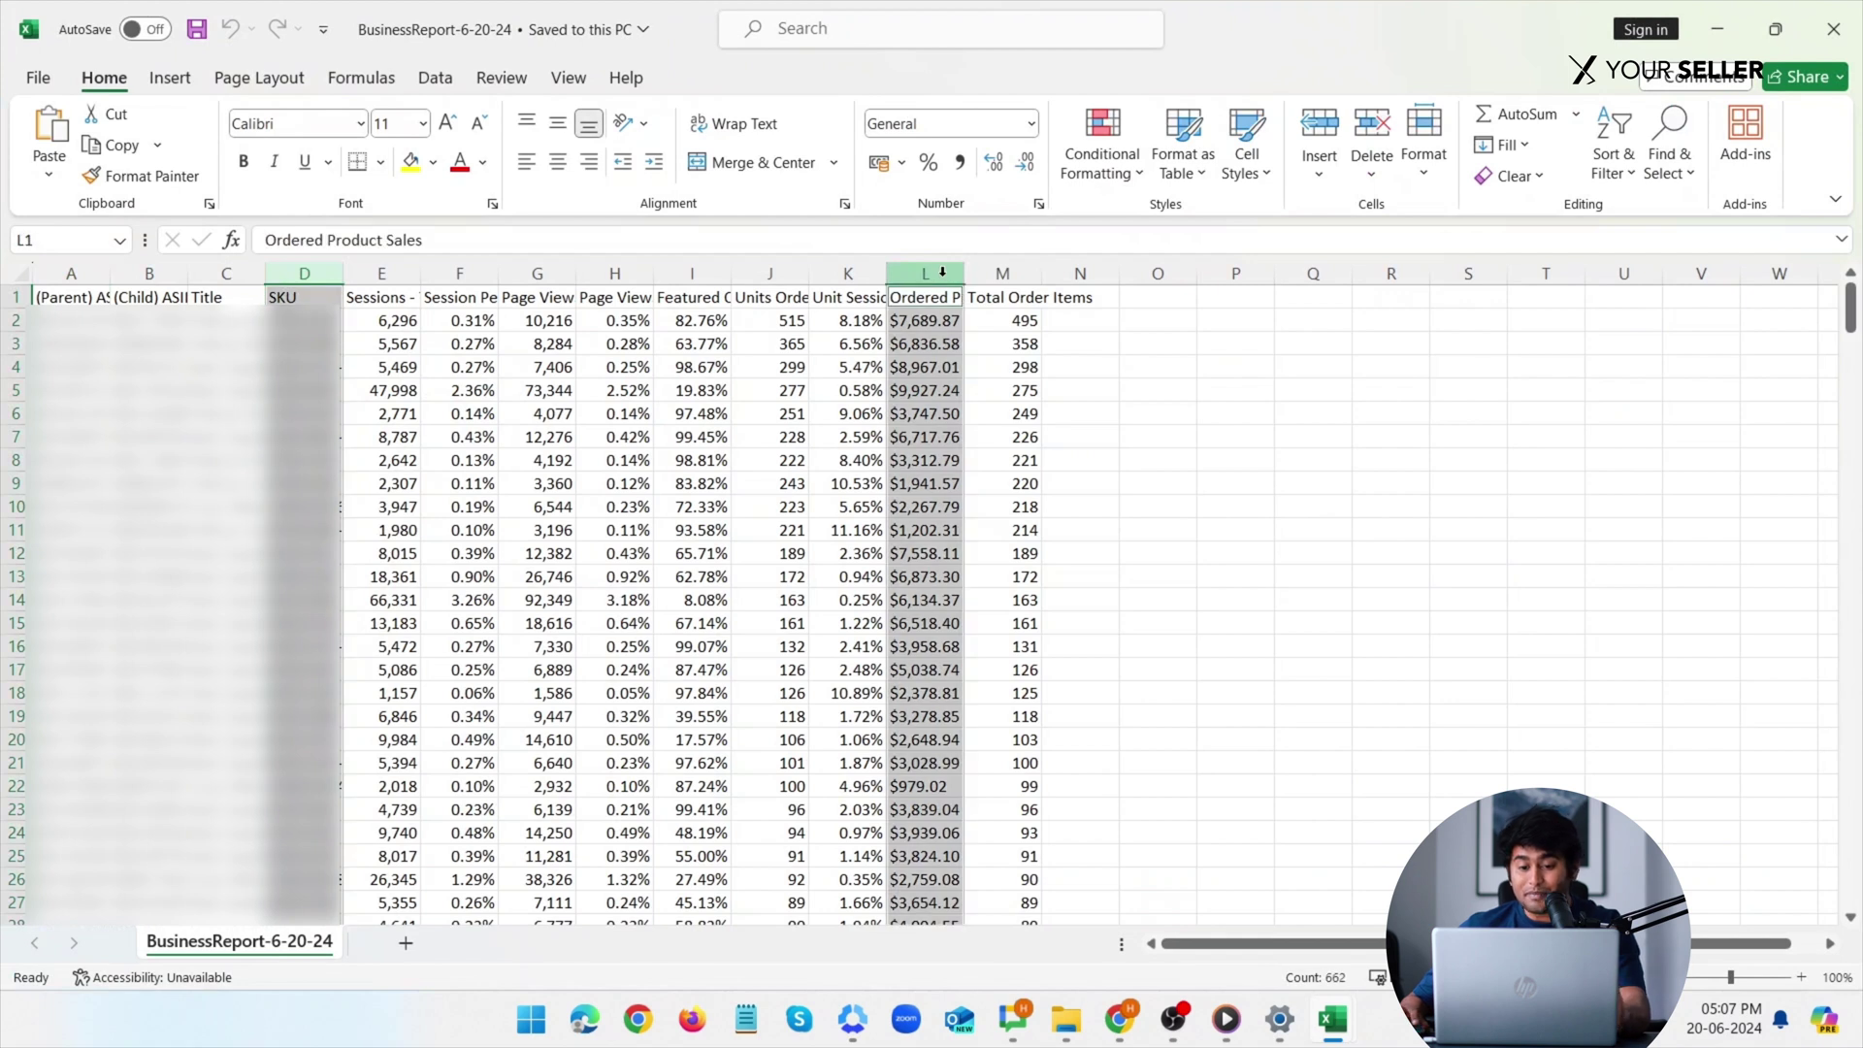
pyautogui.hotkey('ctrl', 'c')
pyautogui.hotkey('alt', 'Tab')
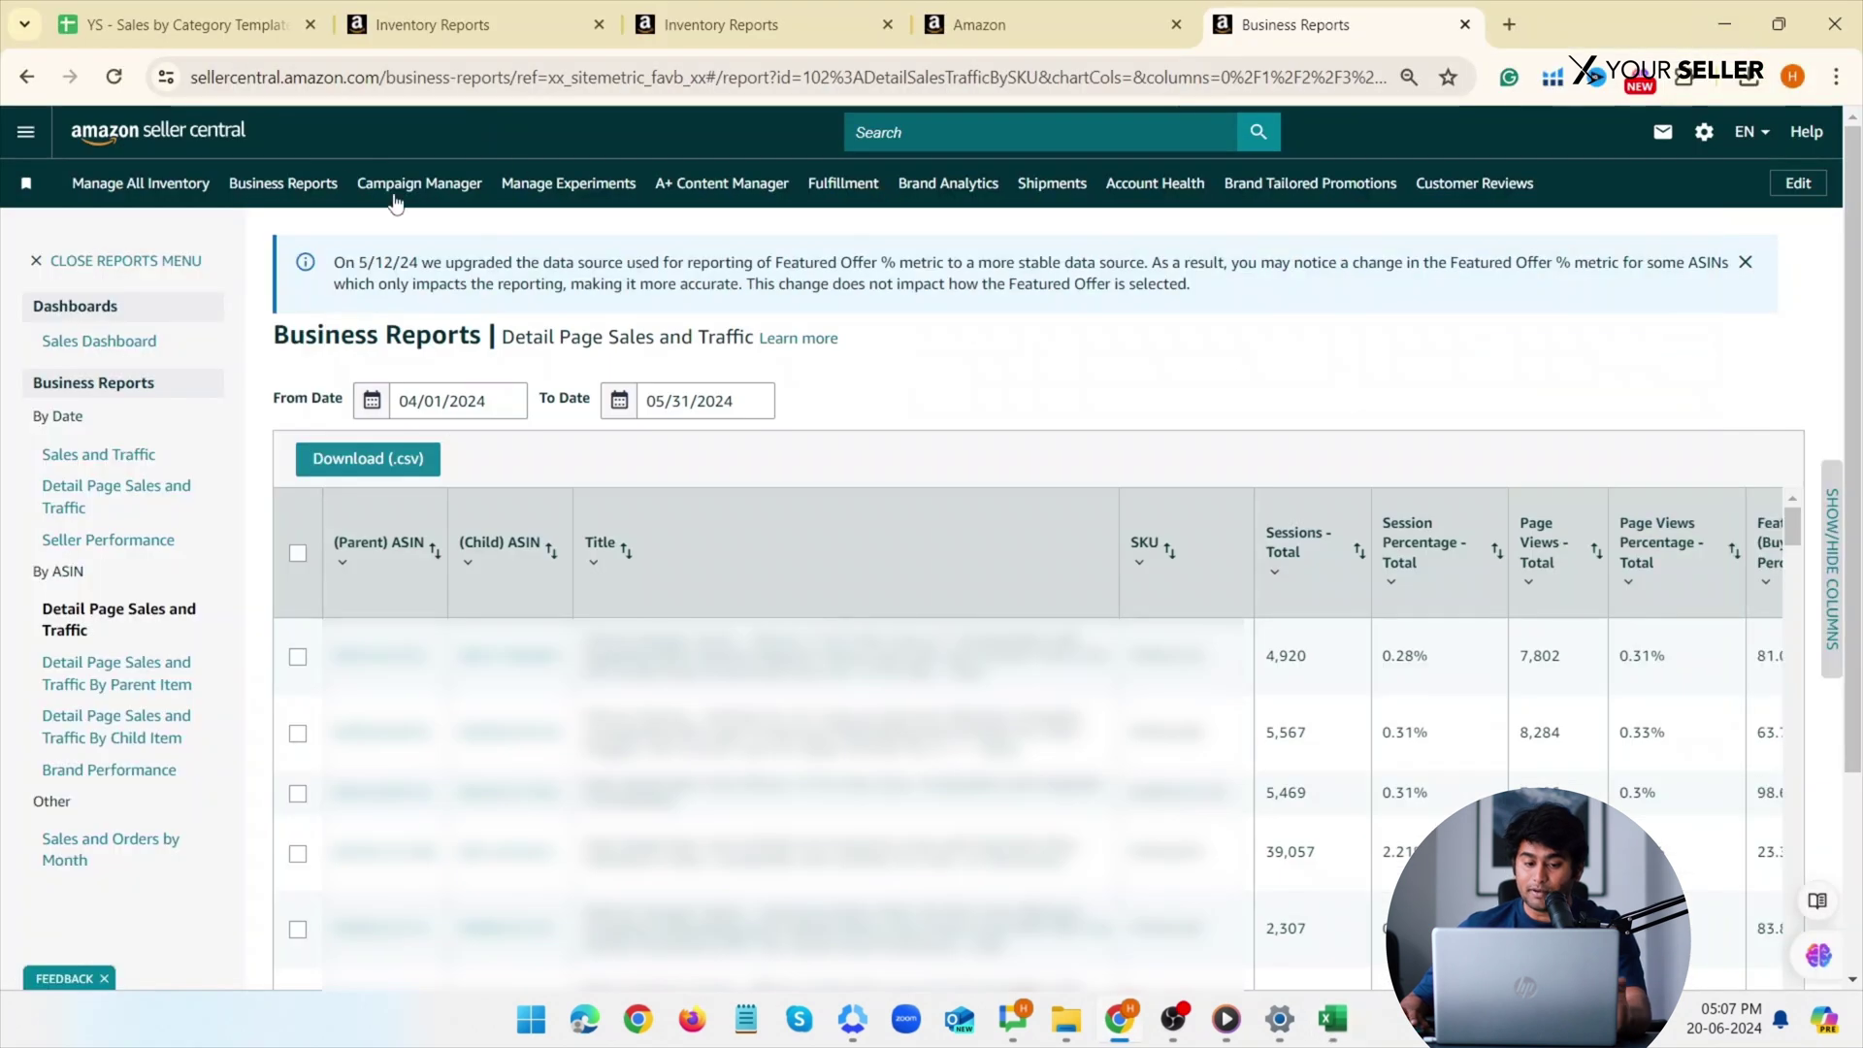
pyautogui.click(175, 24)
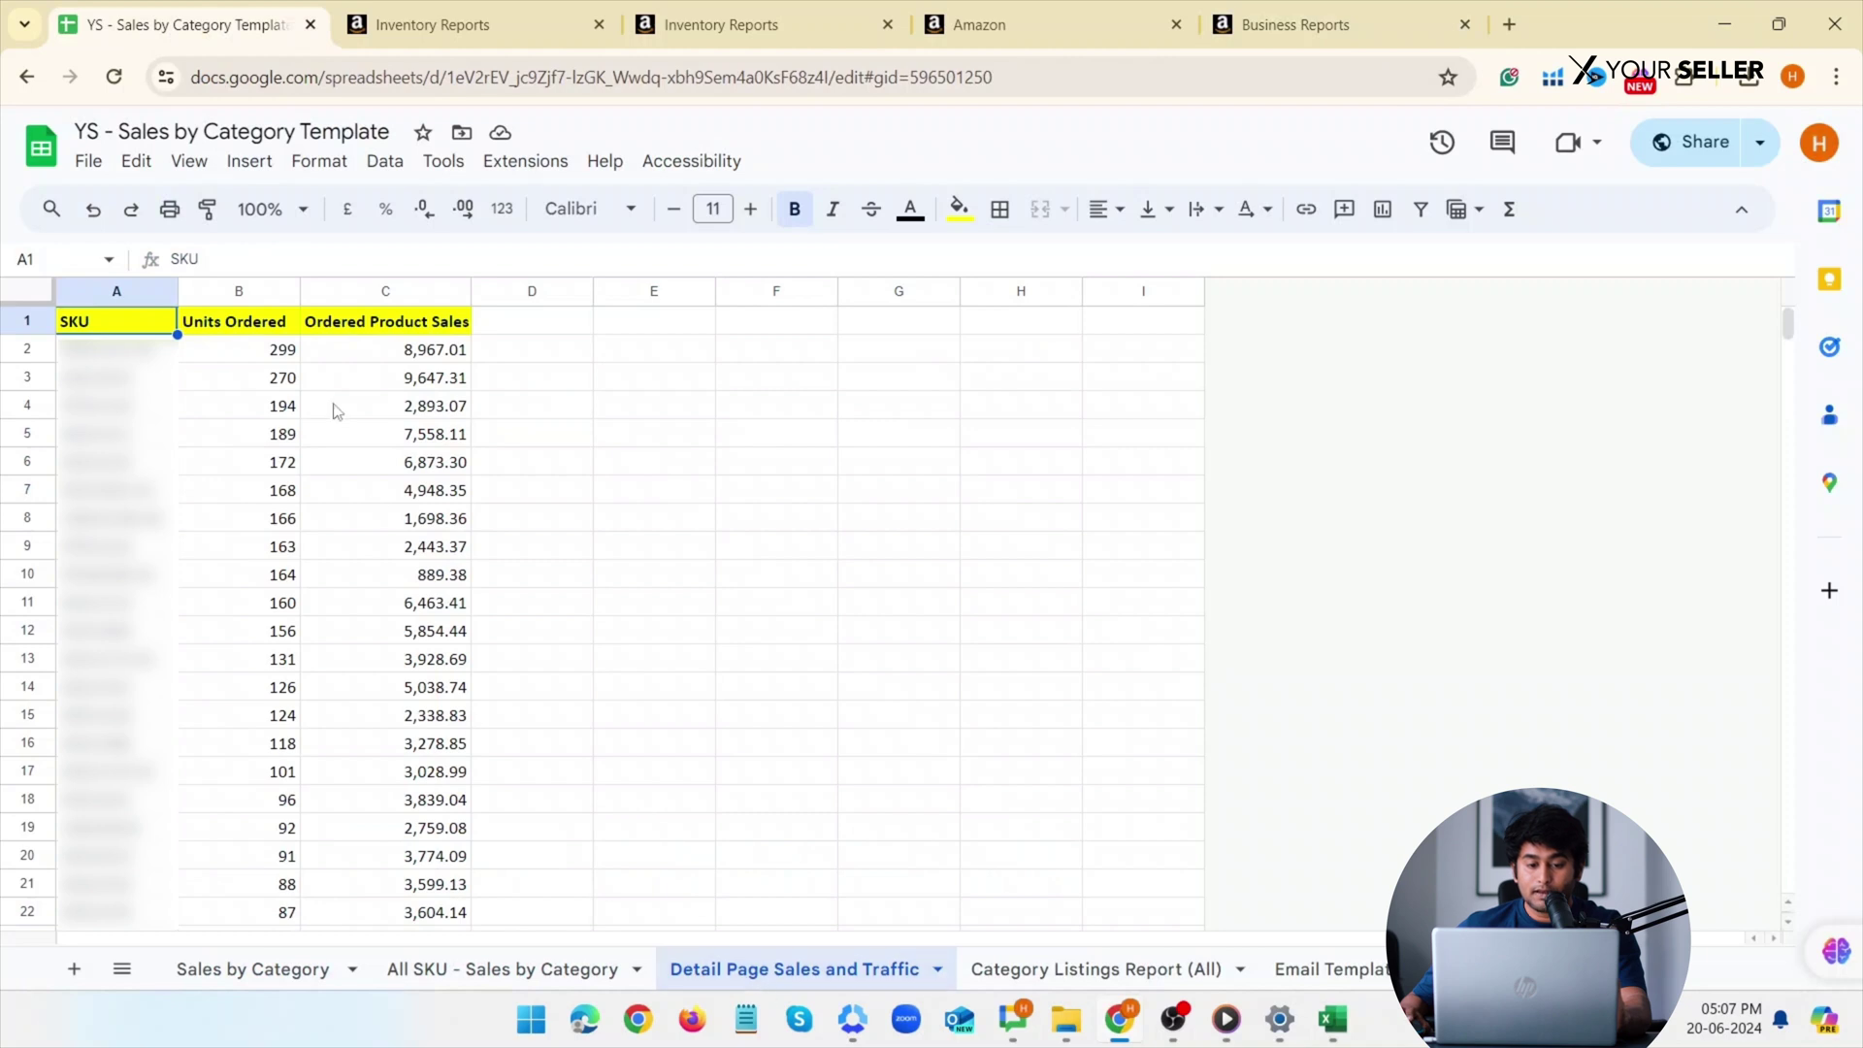
# Check the pasted SKU, Units Ordered and sales values and column C's number format.
pyautogui.moveTo(116, 321); pyautogui.dragTo(174, 586)
pyautogui.moveTo(257, 333); pyautogui.dragTo(257, 577)
pyautogui.moveTo(378, 345); pyautogui.dragTo(435, 619)
pyautogui.click(555, 582)
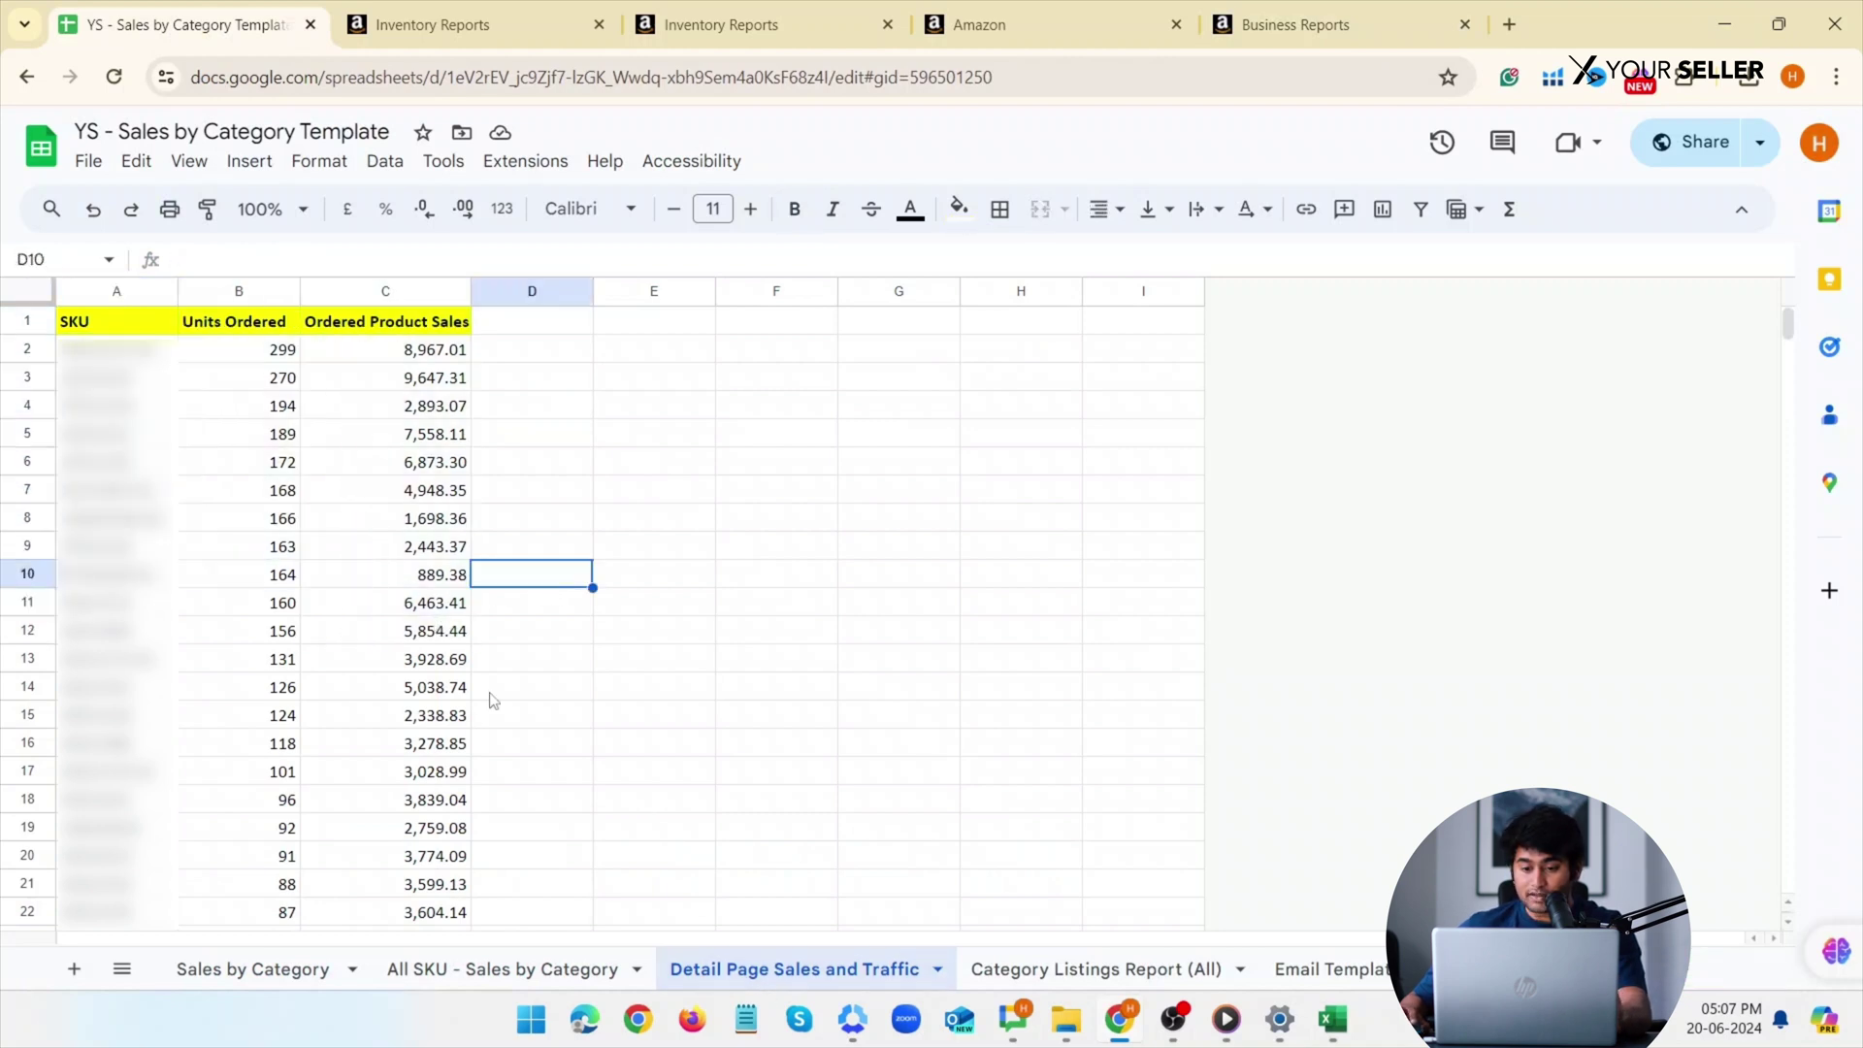
pyautogui.click(369, 291)
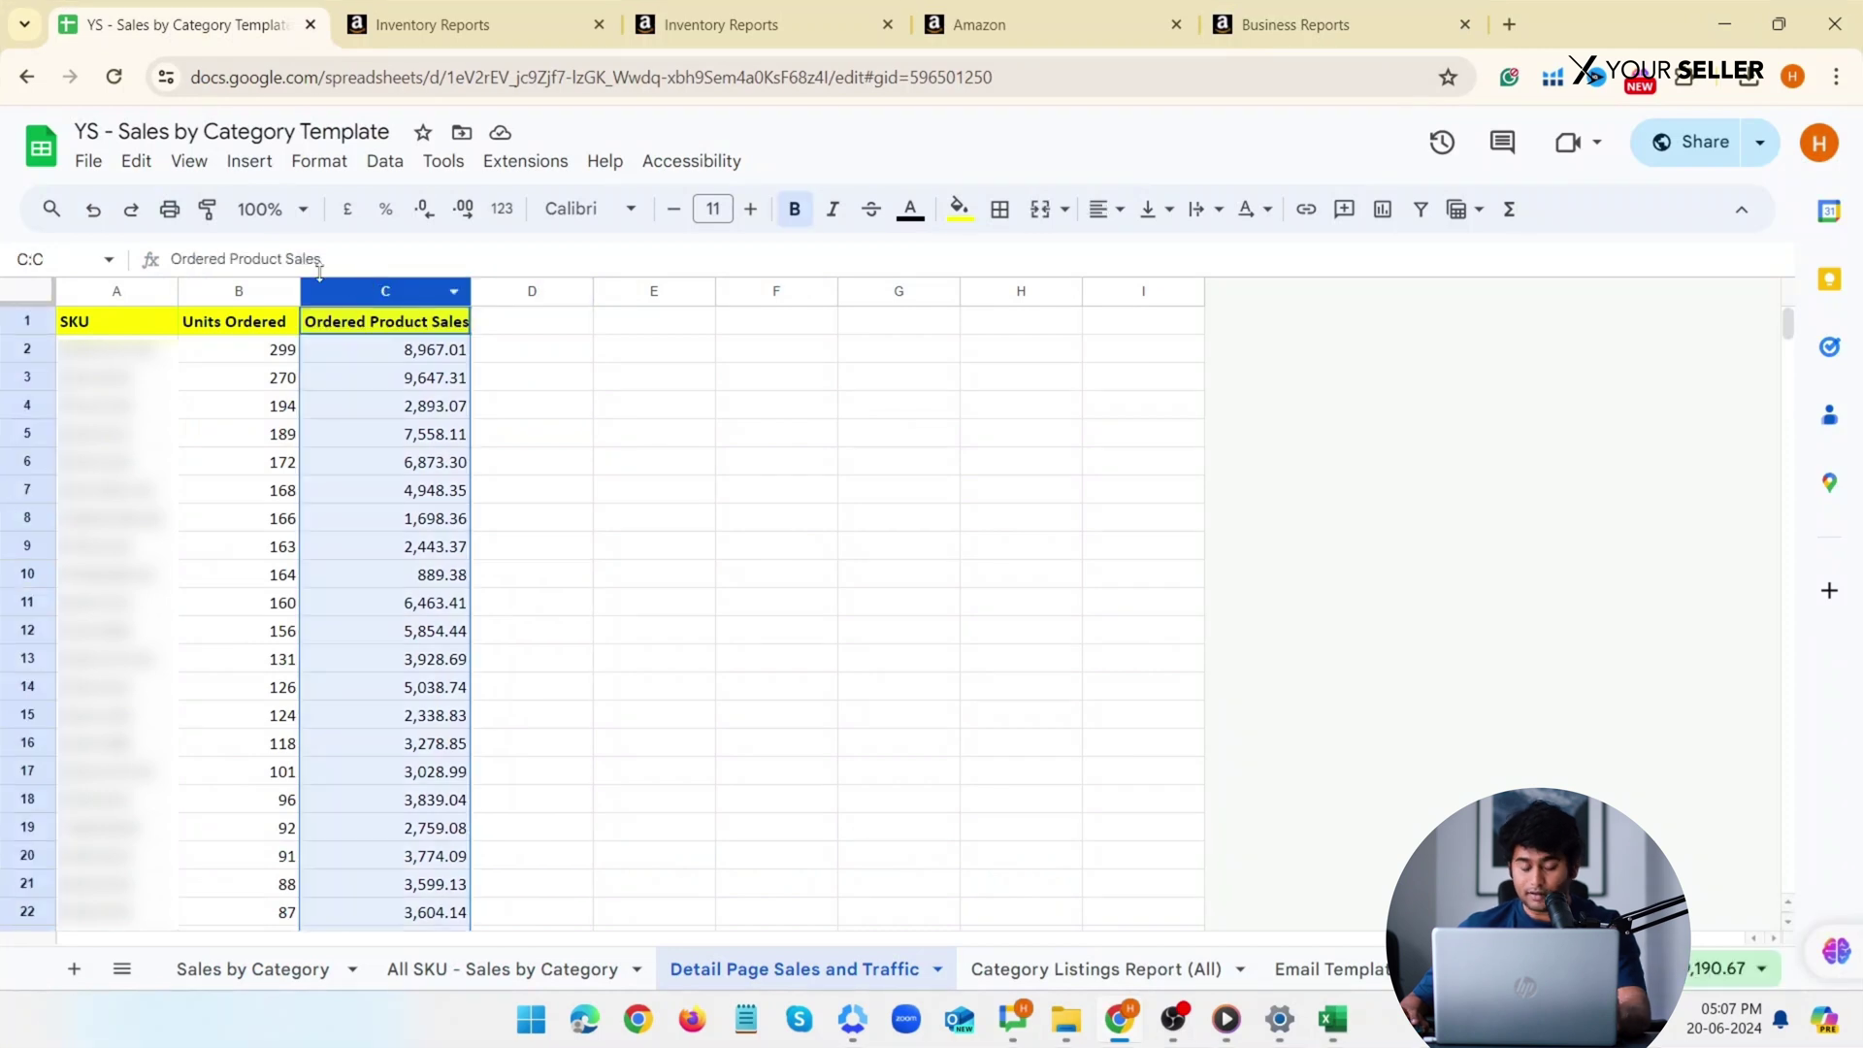
pyautogui.click(320, 161)
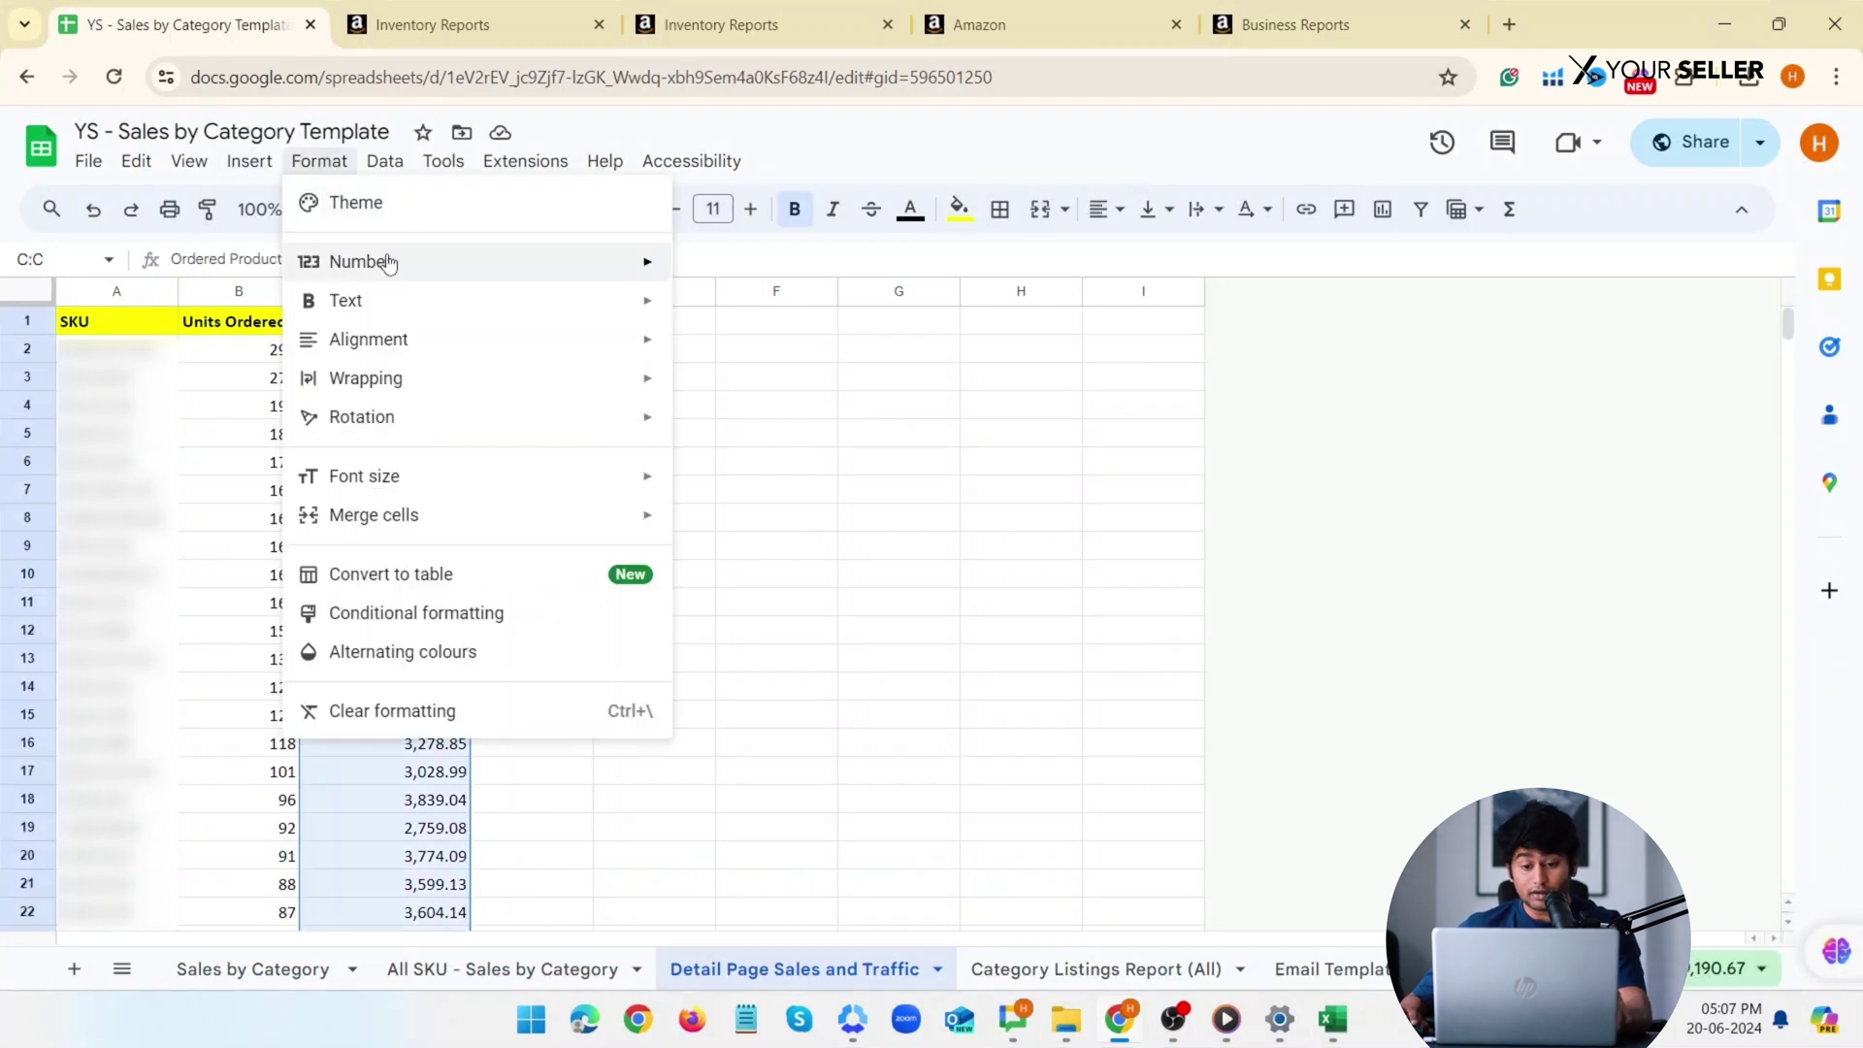
pyautogui.moveTo(388, 260)
pyautogui.click(335, 281)
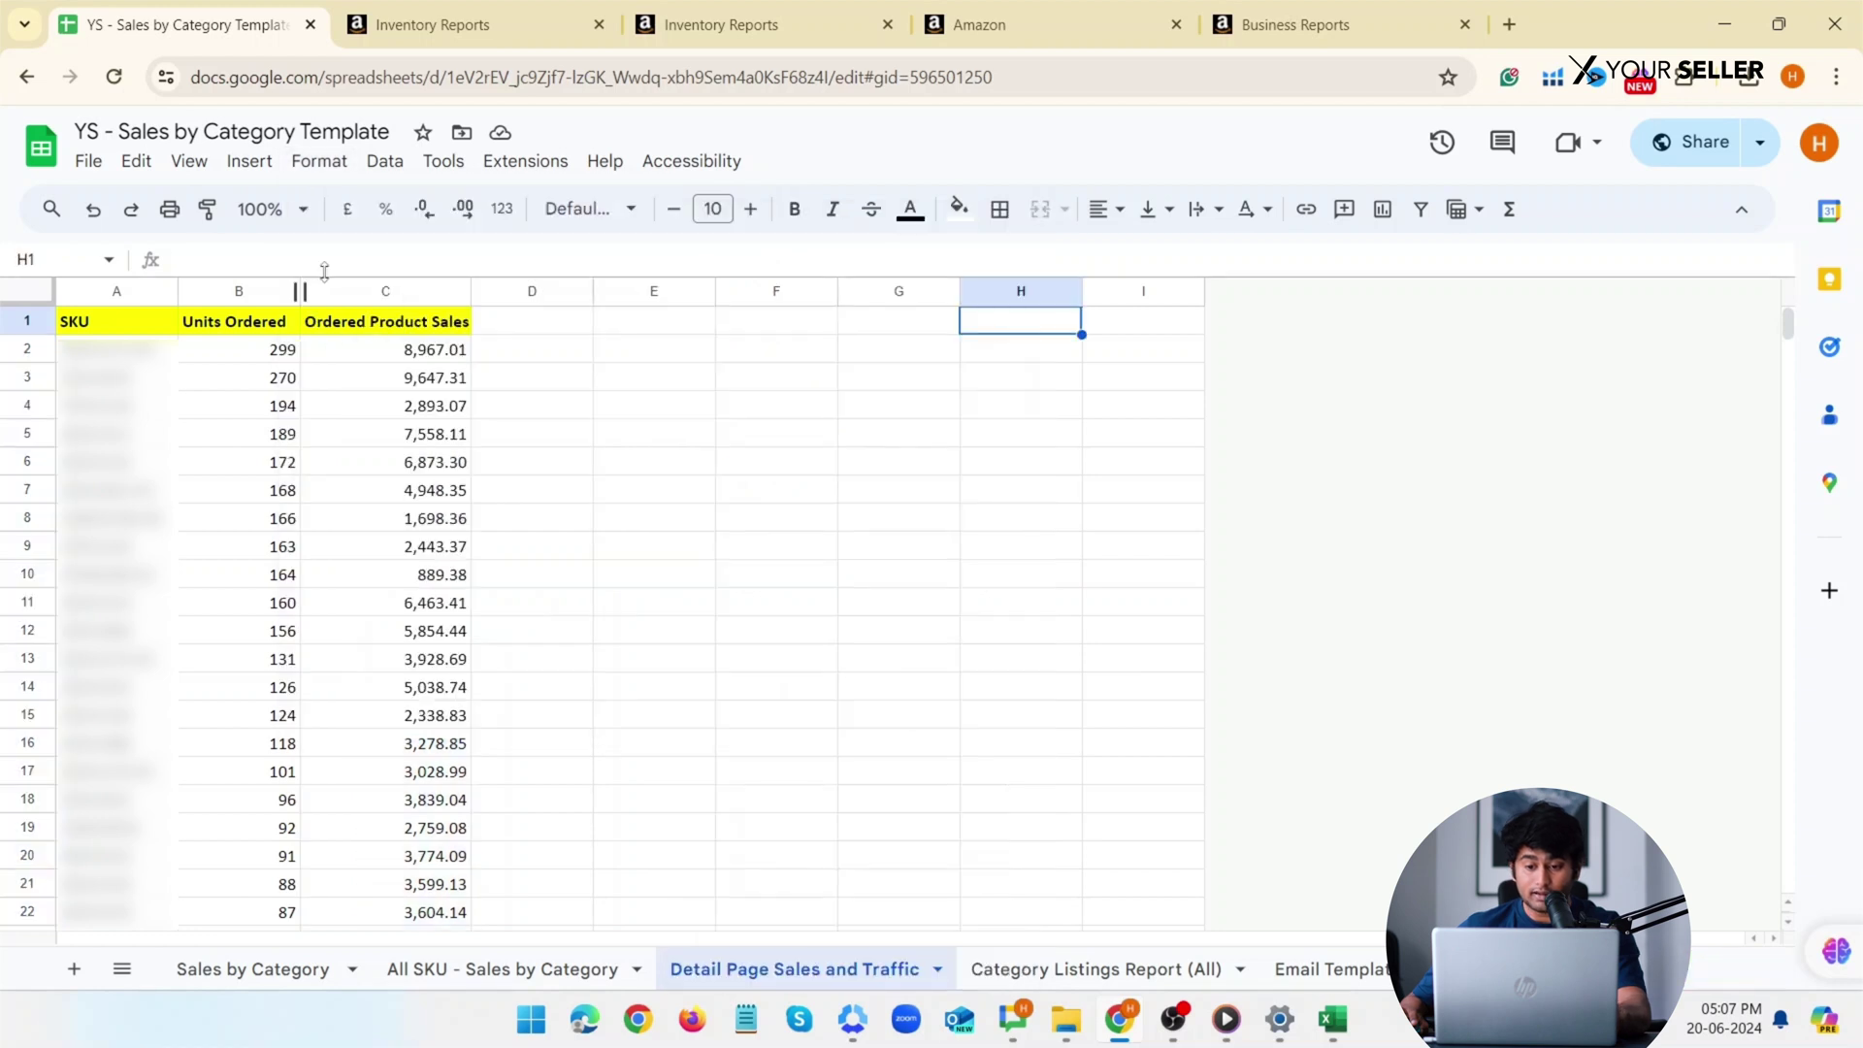
# Replace every "$" in column C with nothing, leaving values like 7558.11.
pyautogui.hotkey('ctrl', 'h')
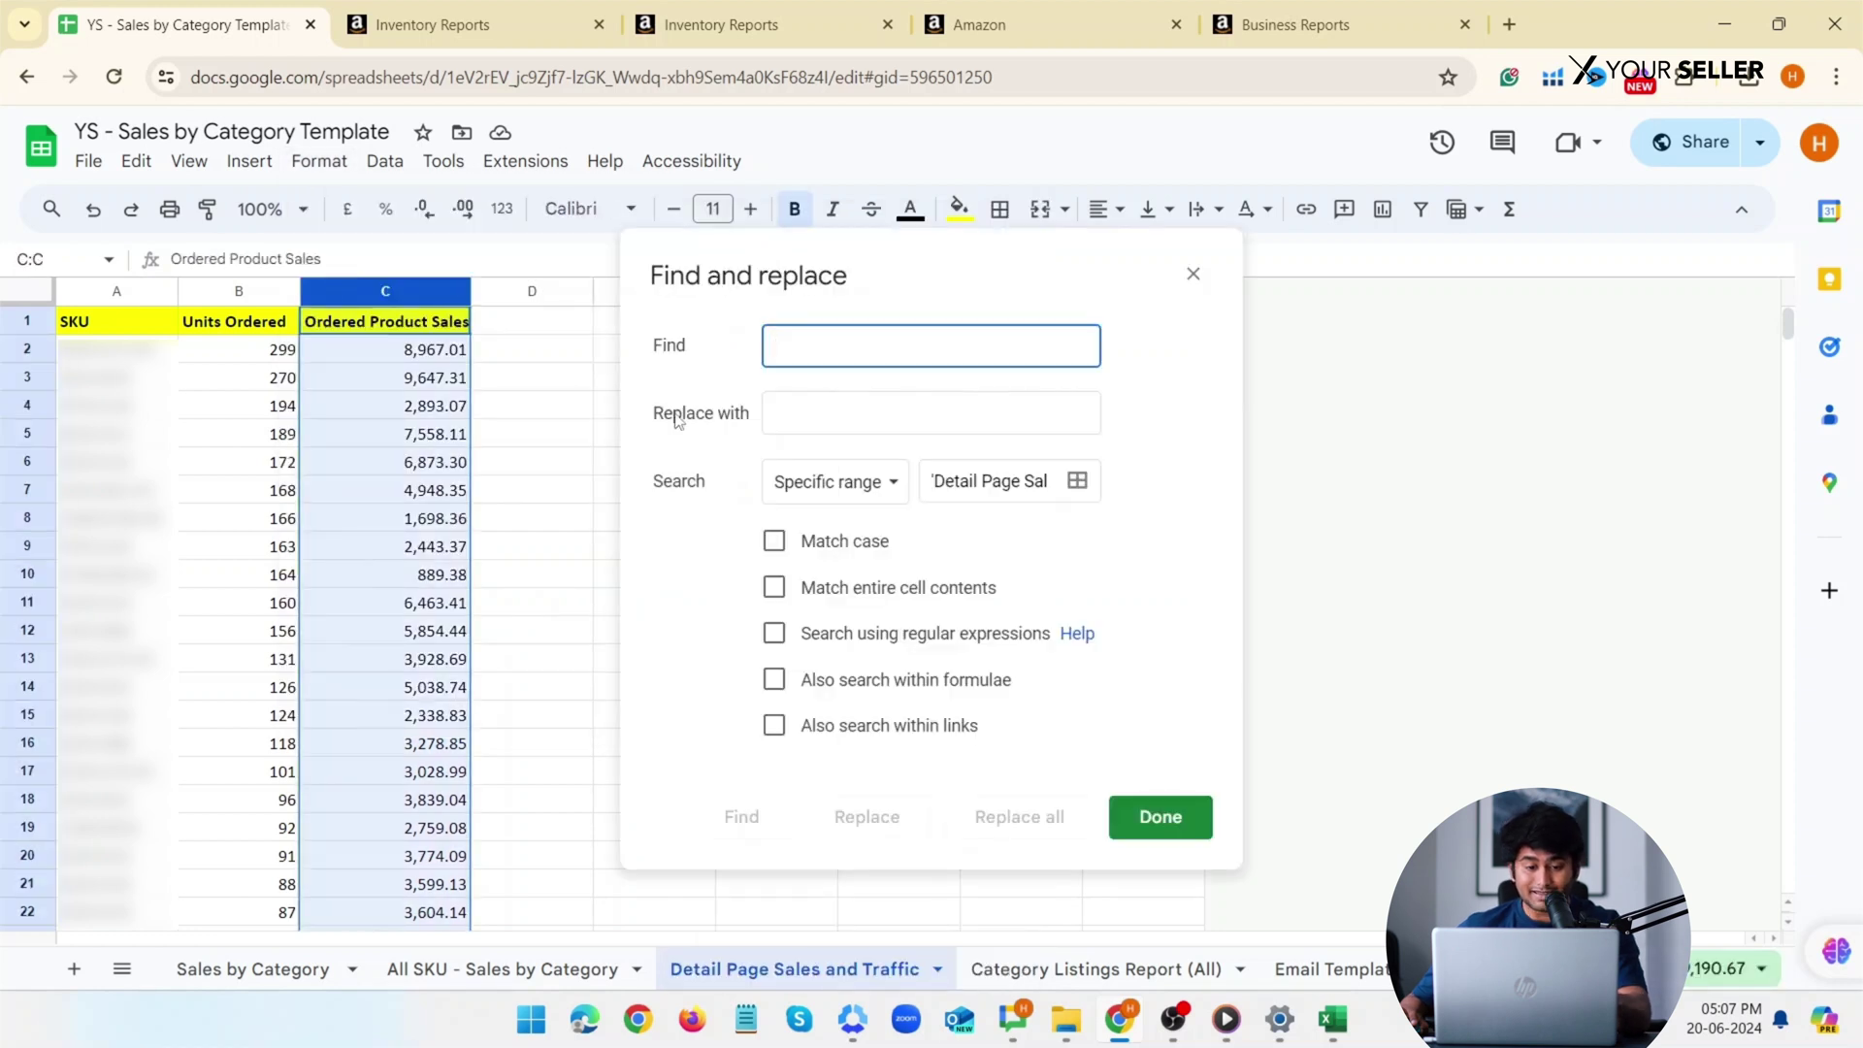
pyautogui.write('$')
pyautogui.click(998, 824)
pyautogui.click(1150, 816)
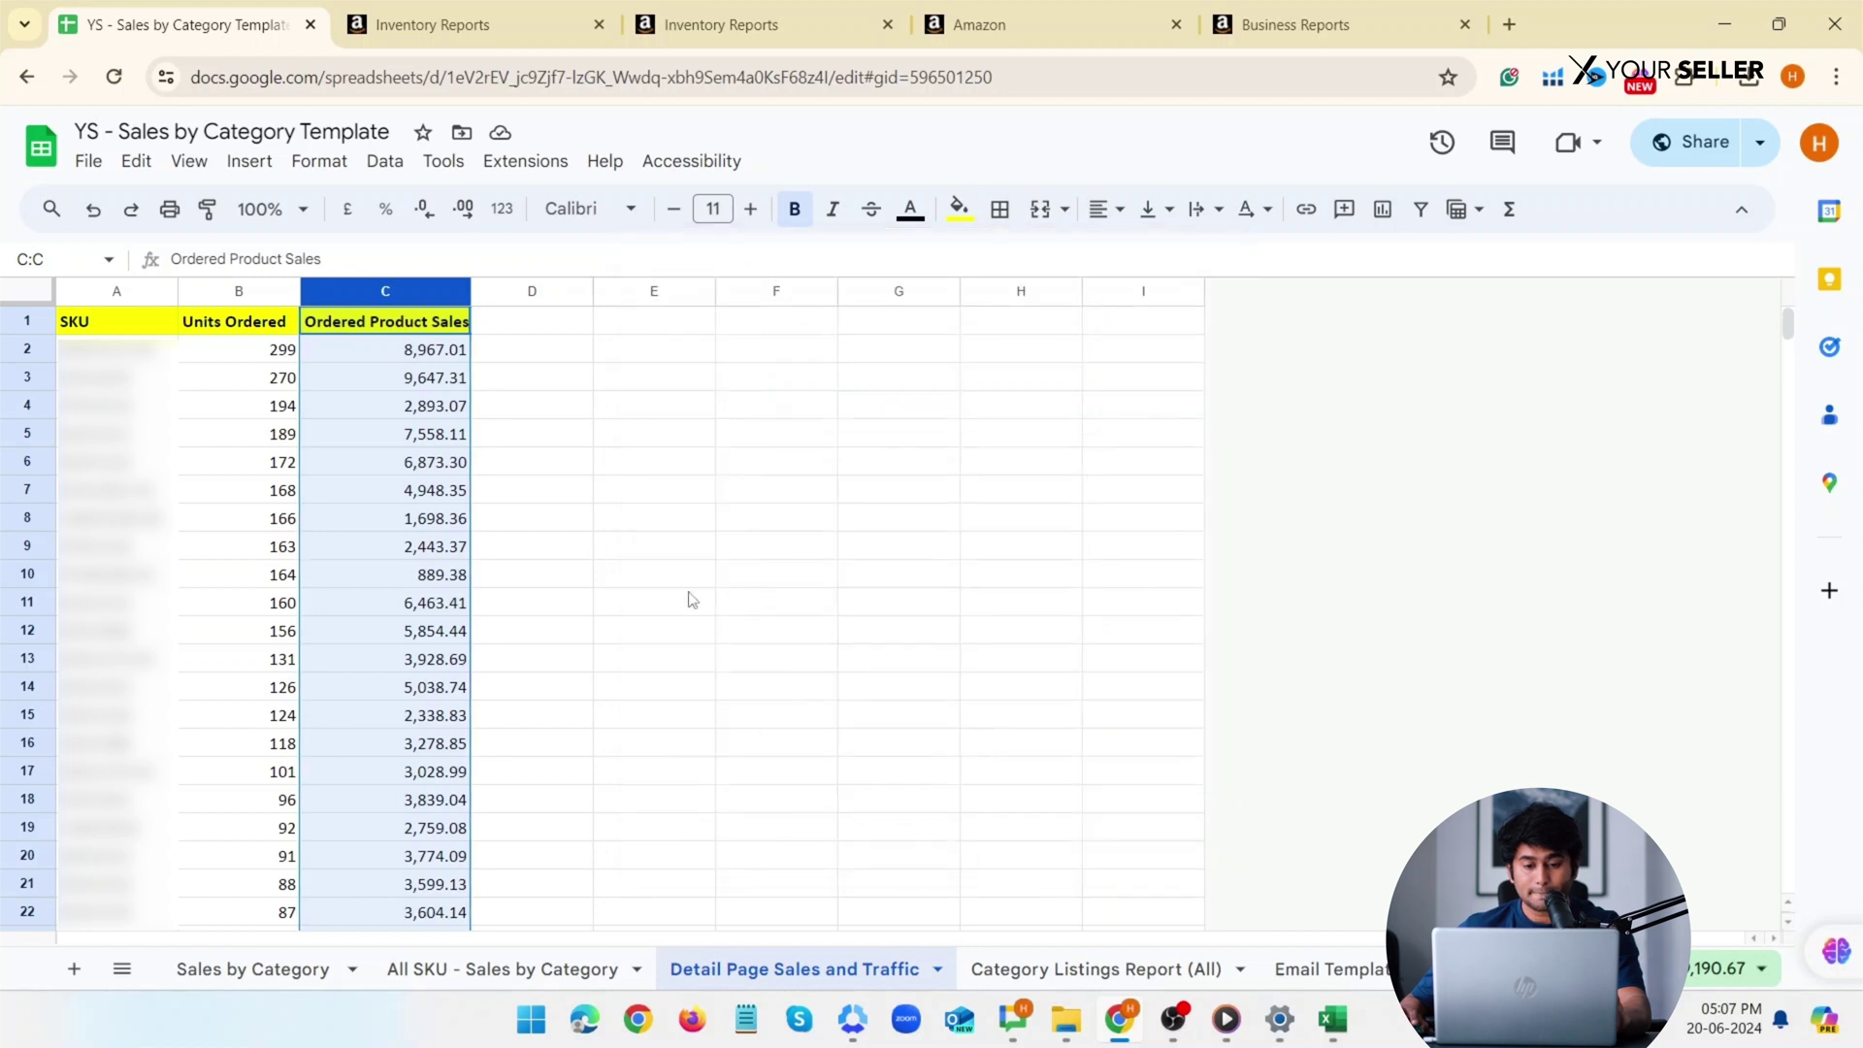
pyautogui.moveTo(446, 361); pyautogui.dragTo(456, 799)
pyautogui.click(602, 594)
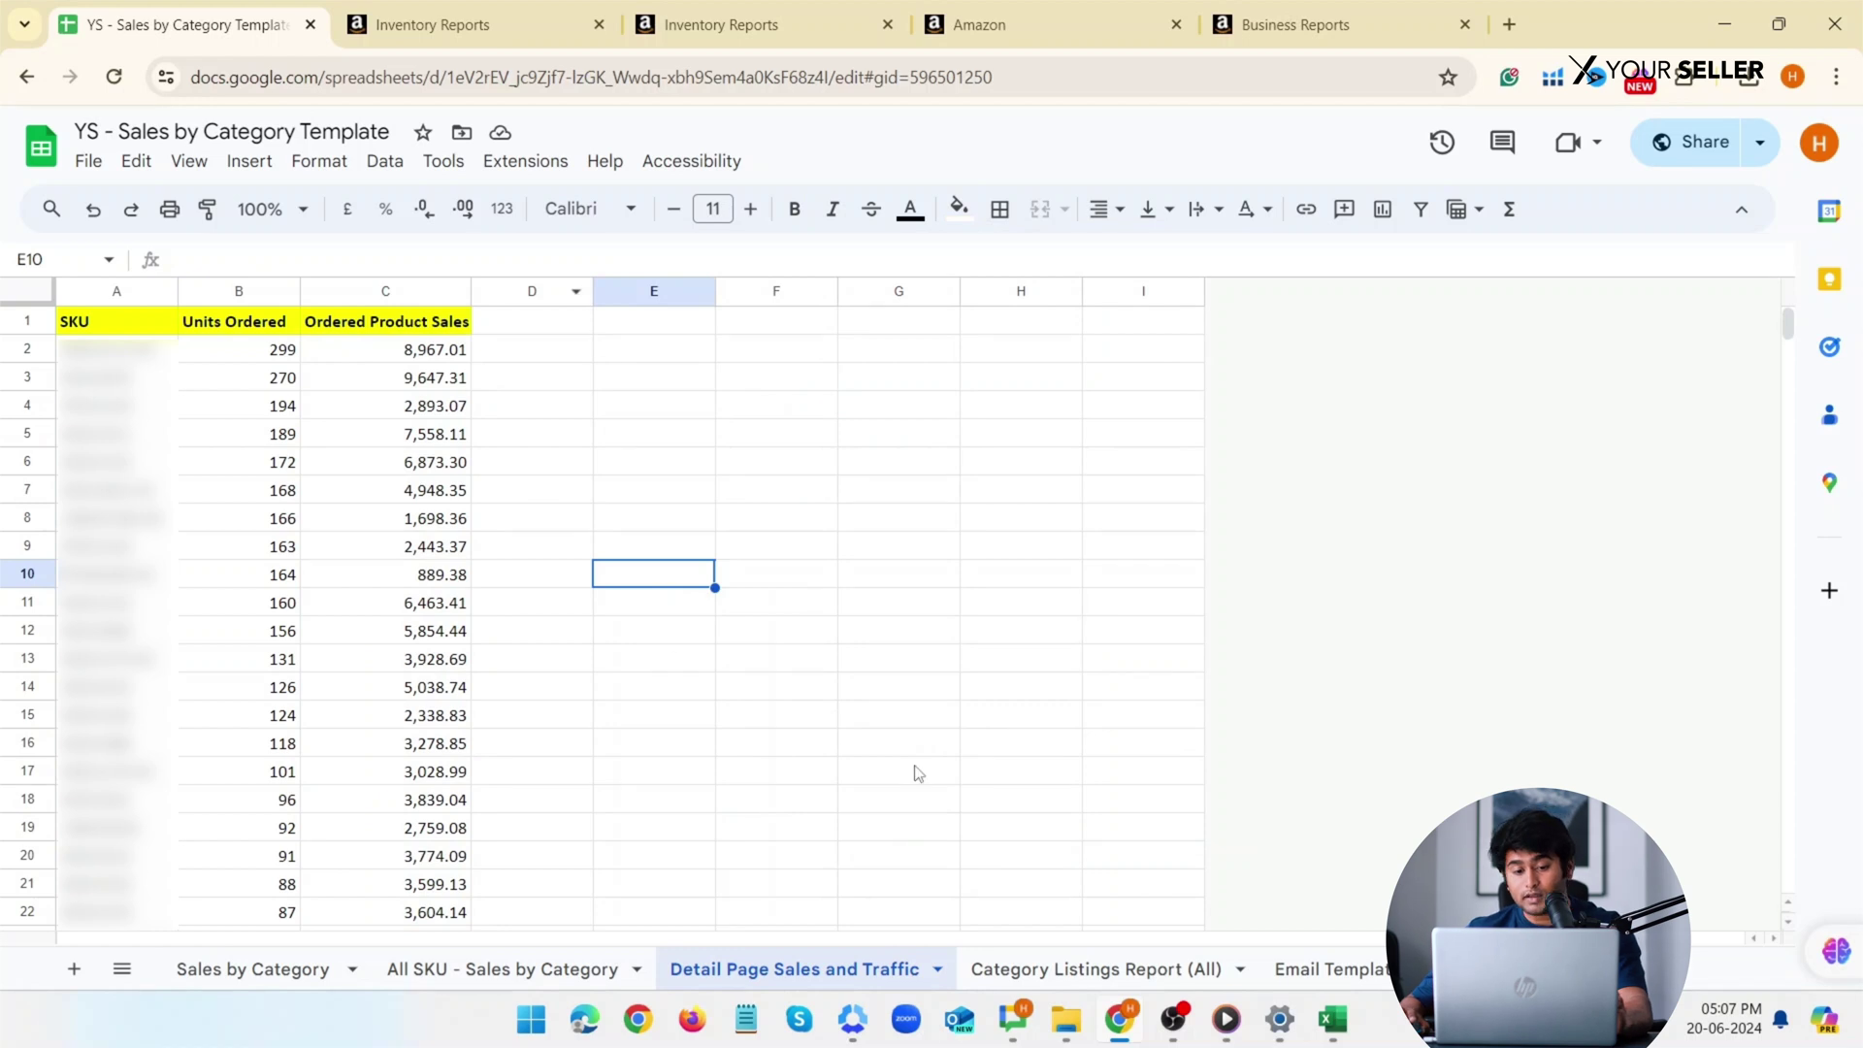
pyautogui.click(387, 445)
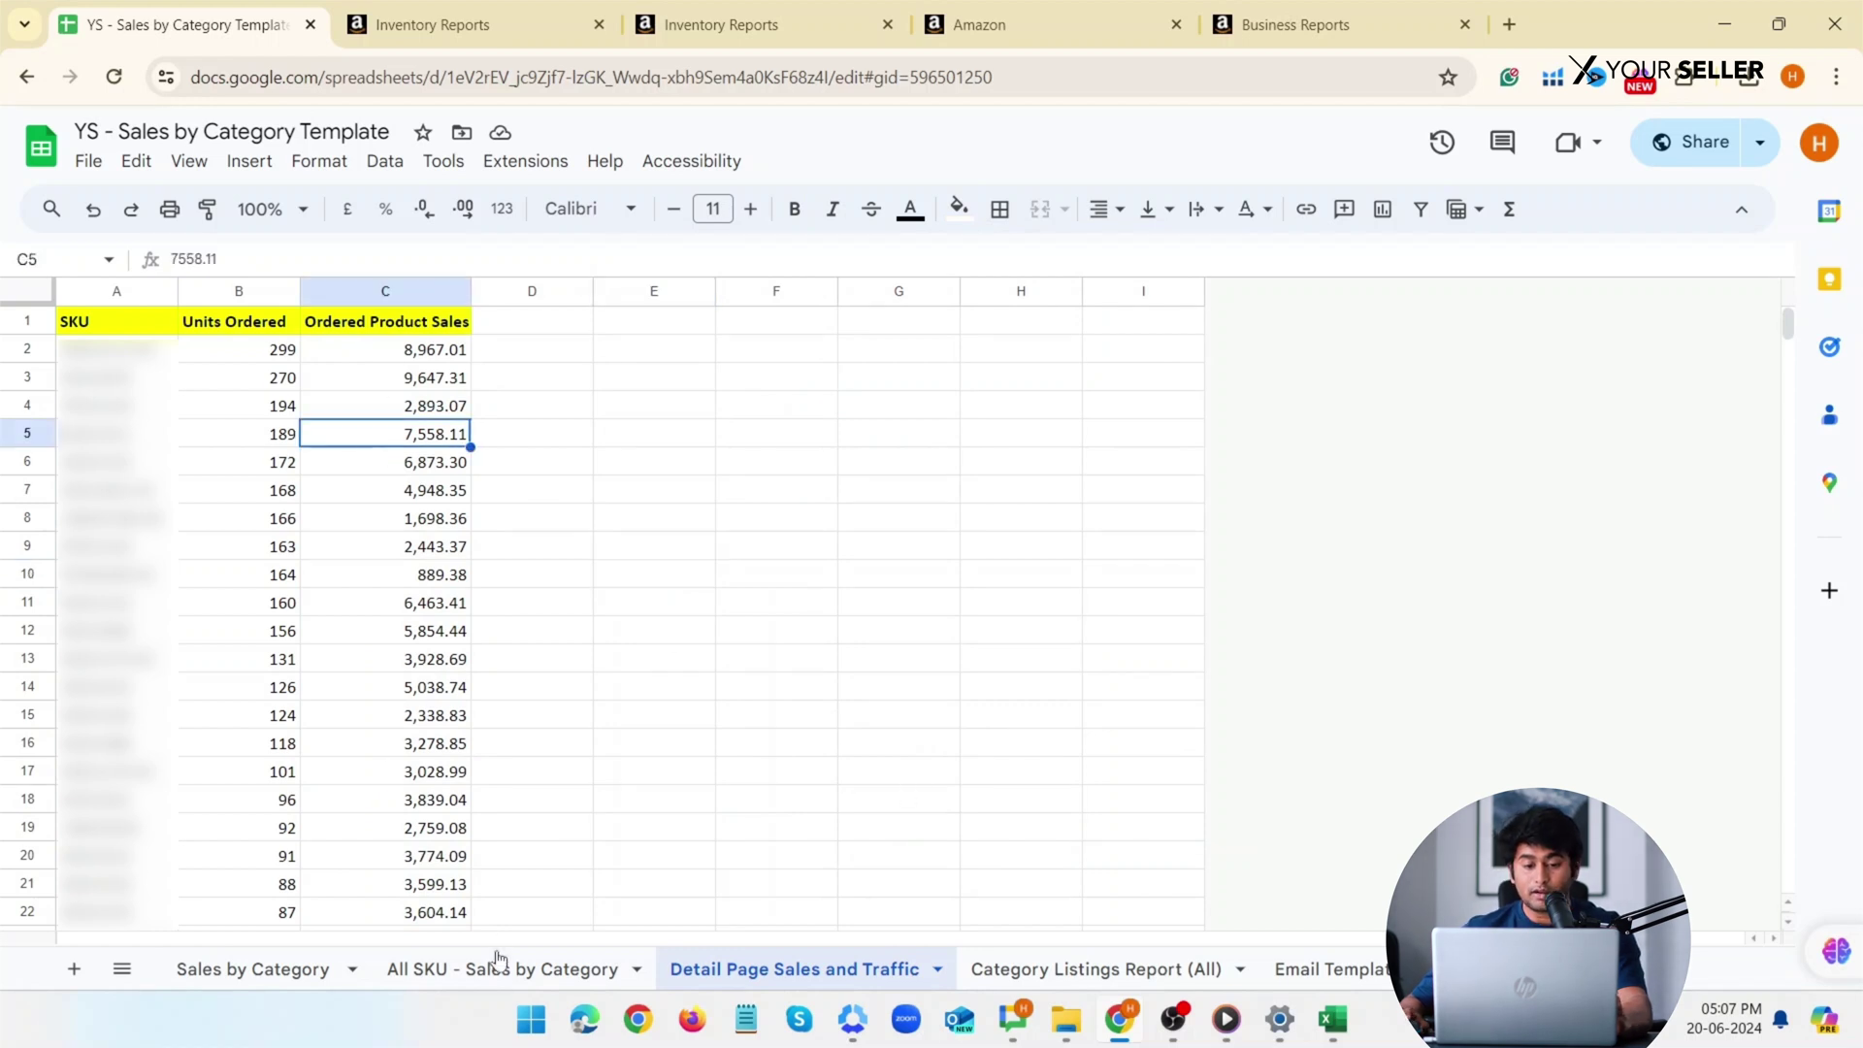
# Copy the Seller SKU and Item Type Keyword columns (D and L) from the category listings workbook.
pyautogui.click(1038, 970)
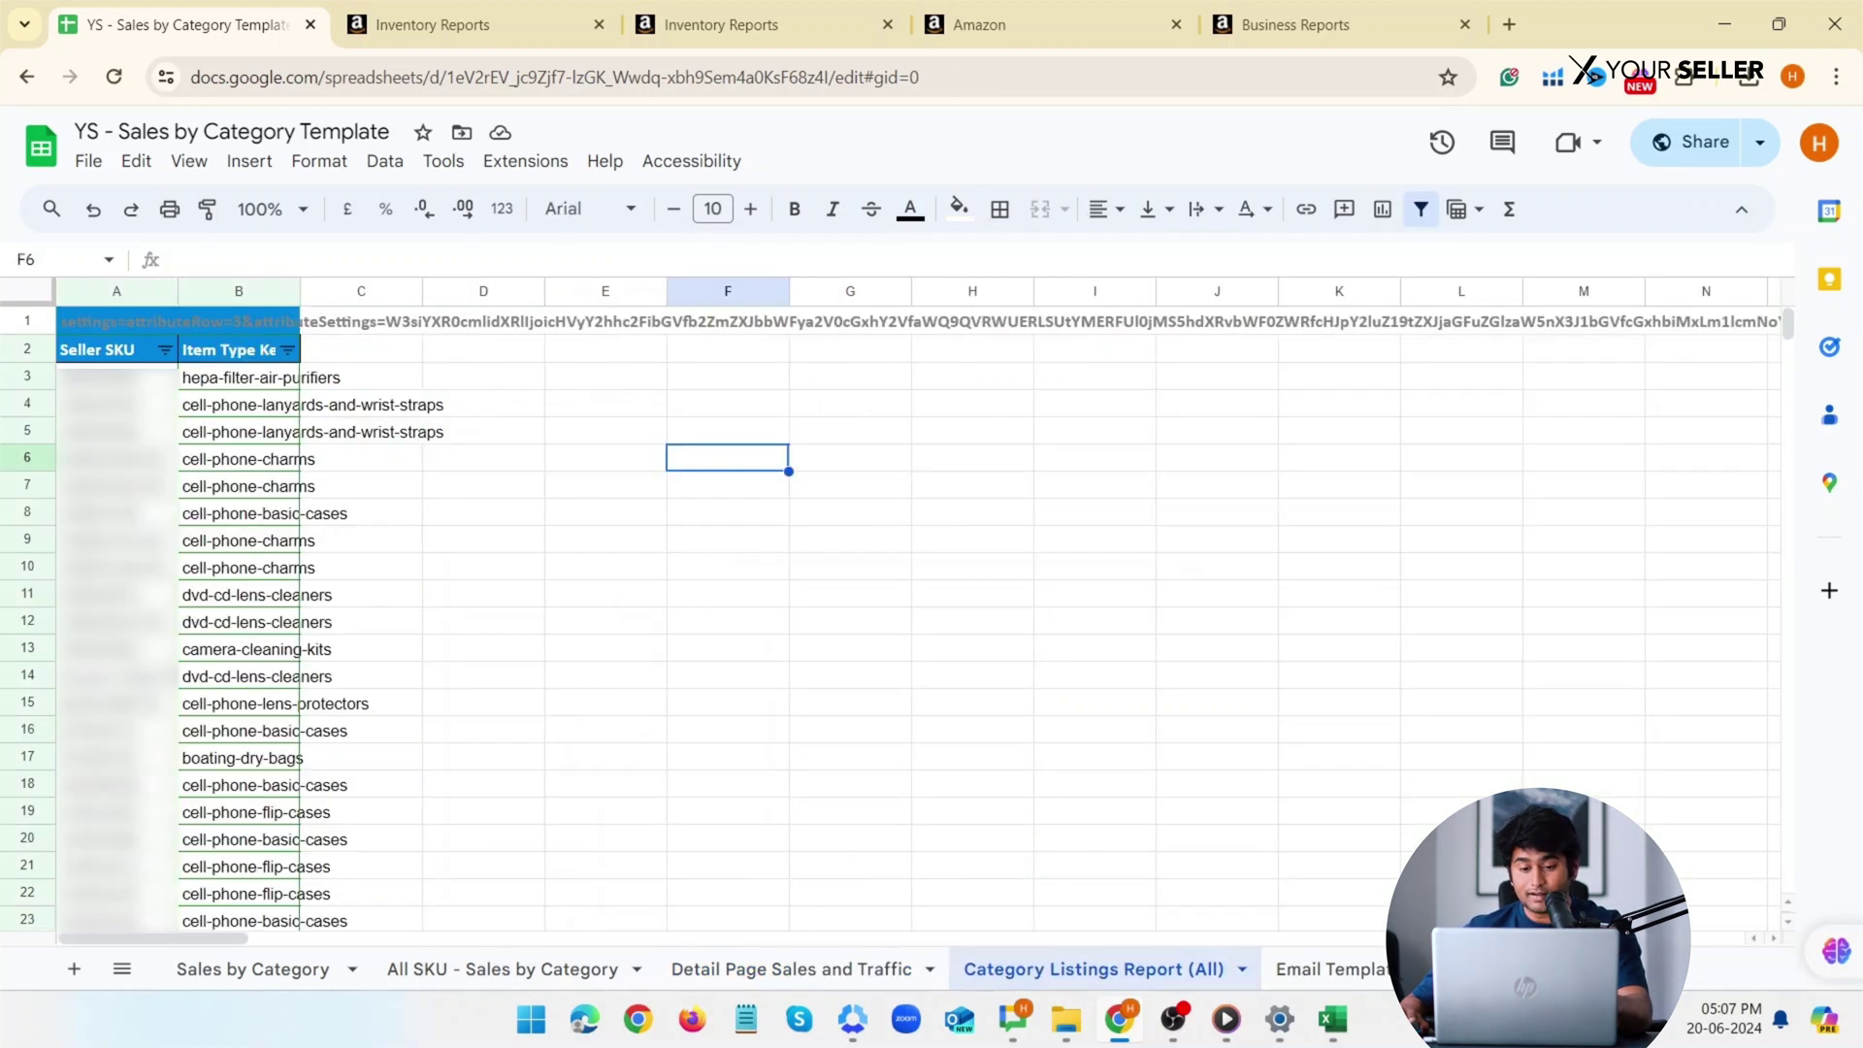
pyautogui.moveTo(1333, 1019)
pyautogui.click(1407, 902)
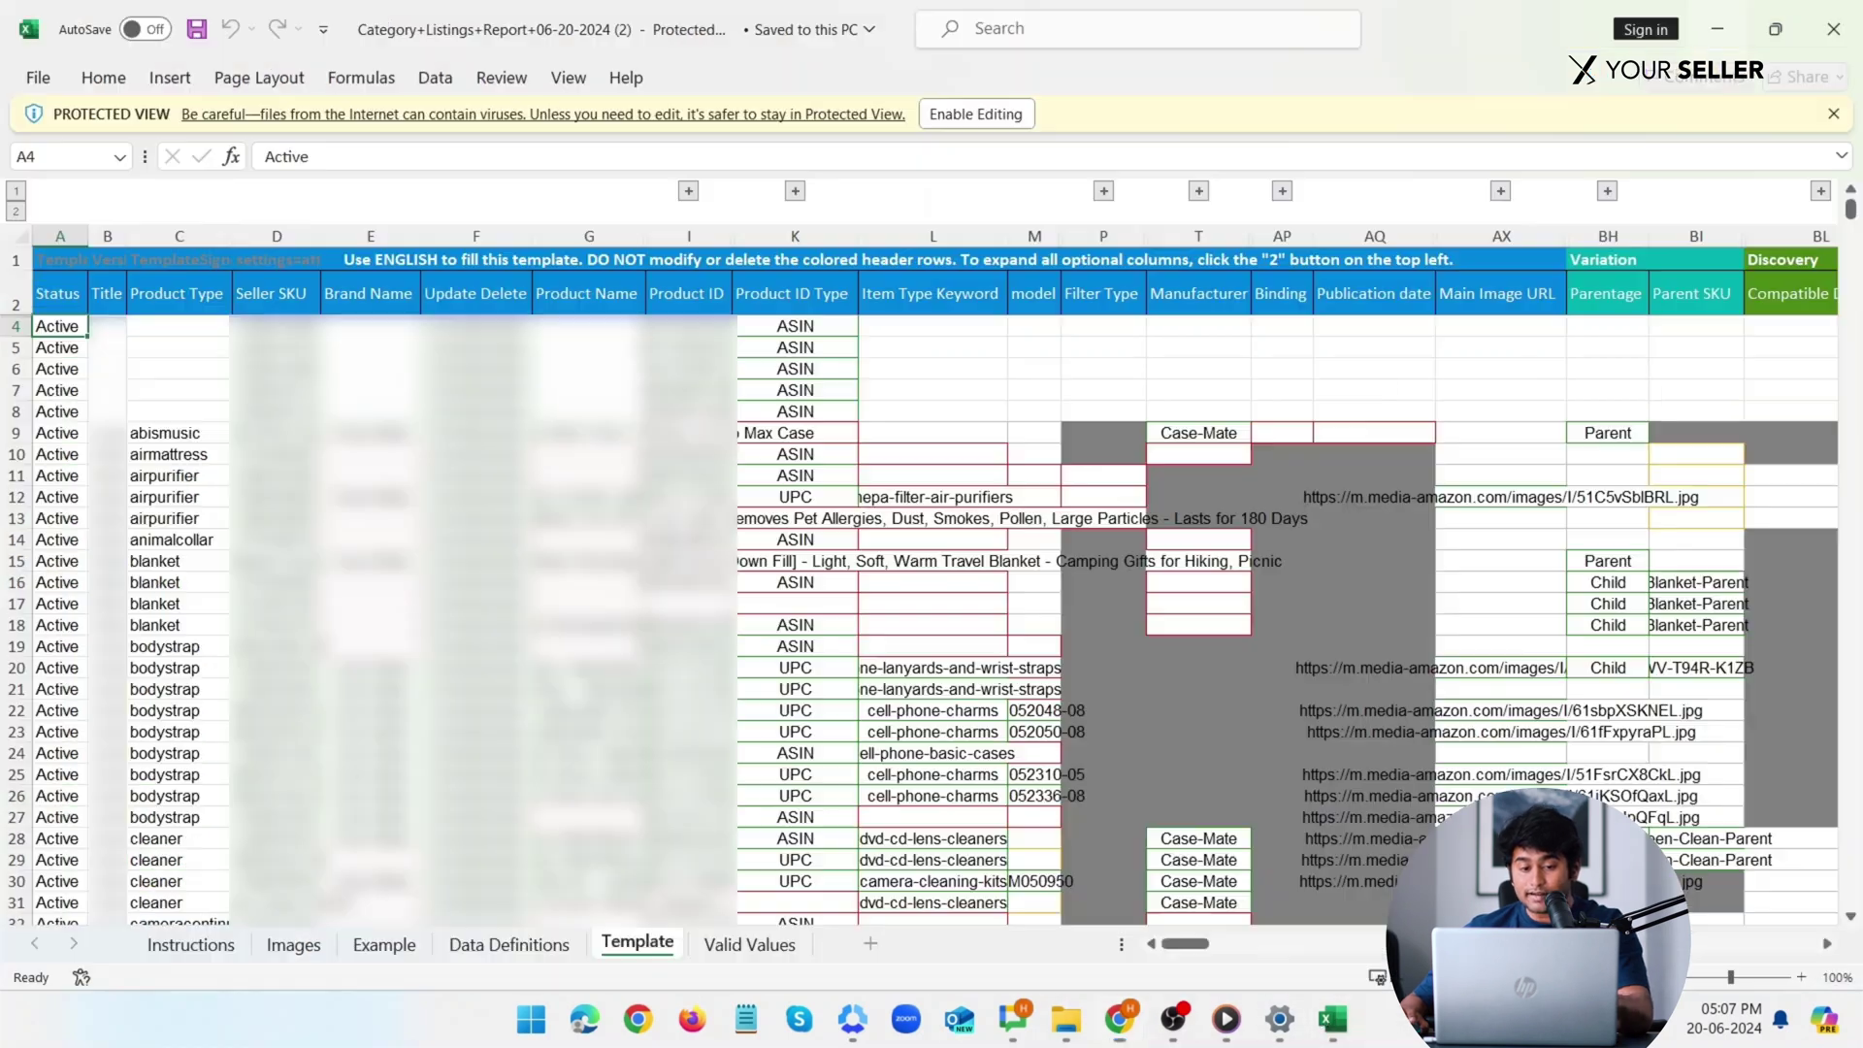
pyautogui.hotkey('ctrl', 'c')
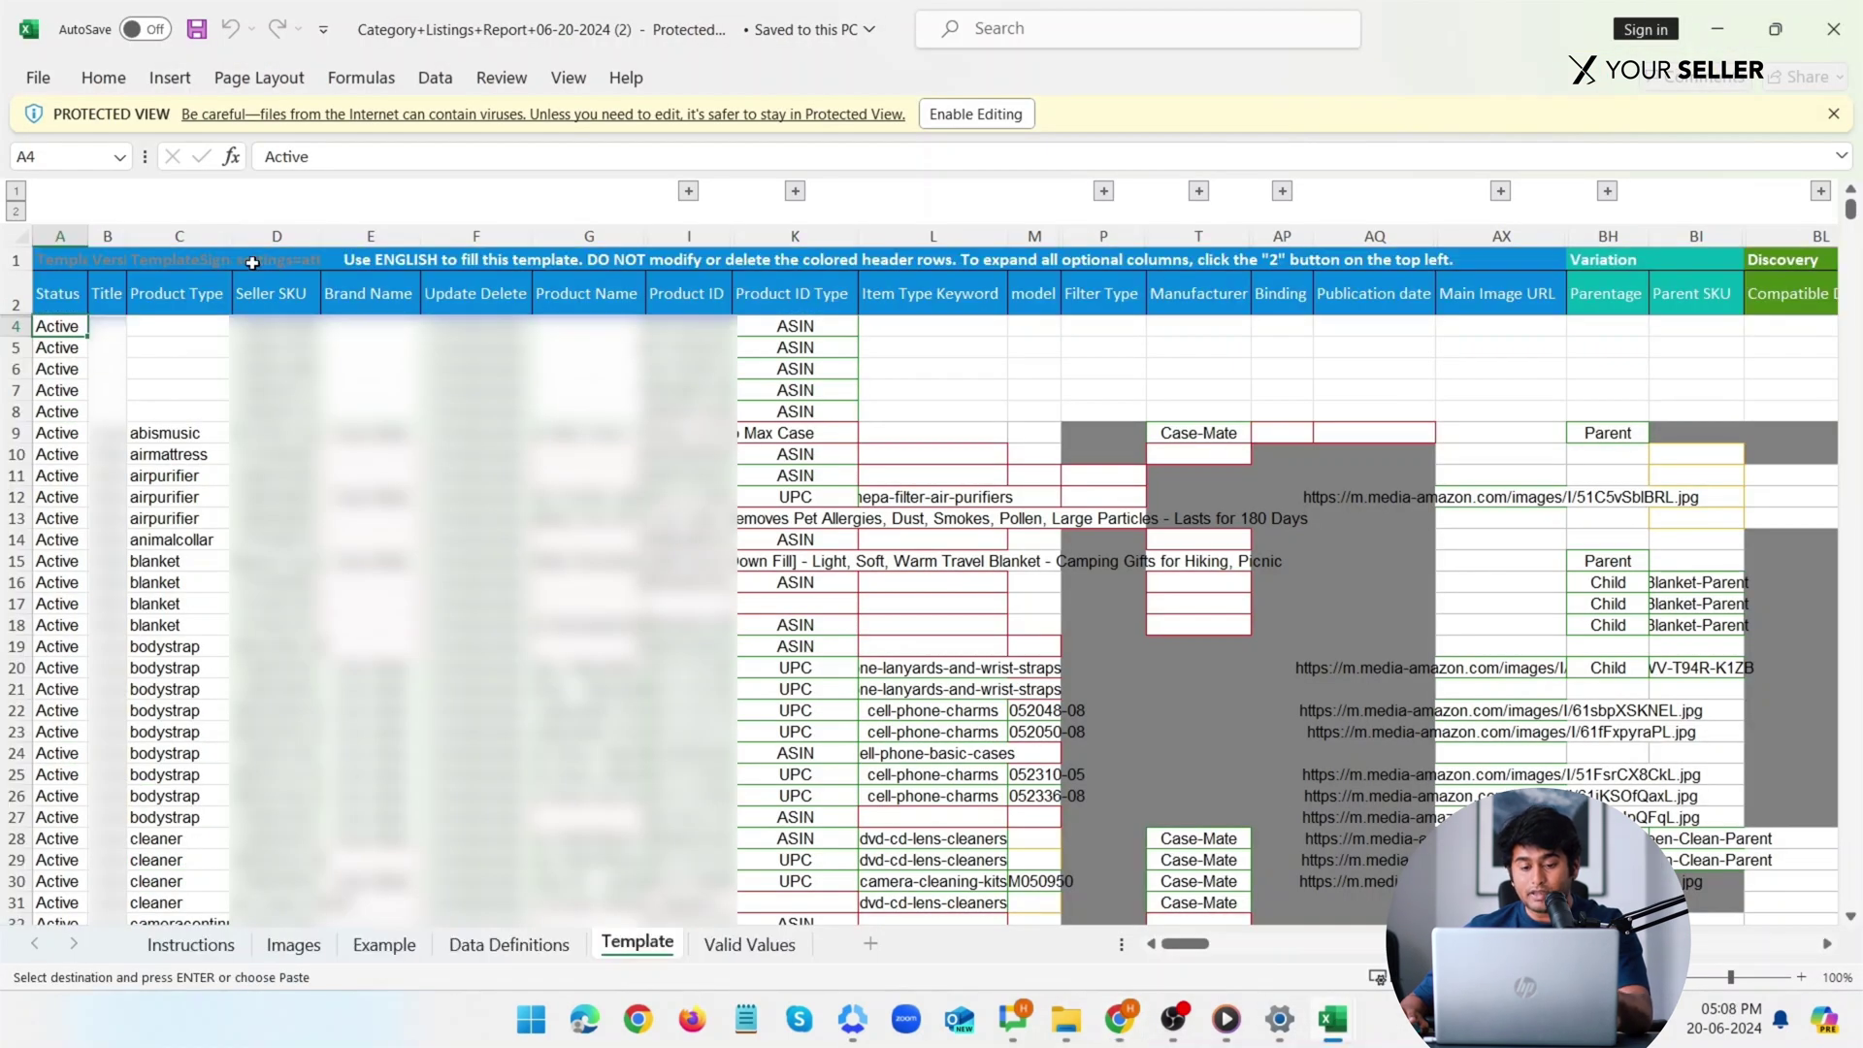
pyautogui.click(266, 235)
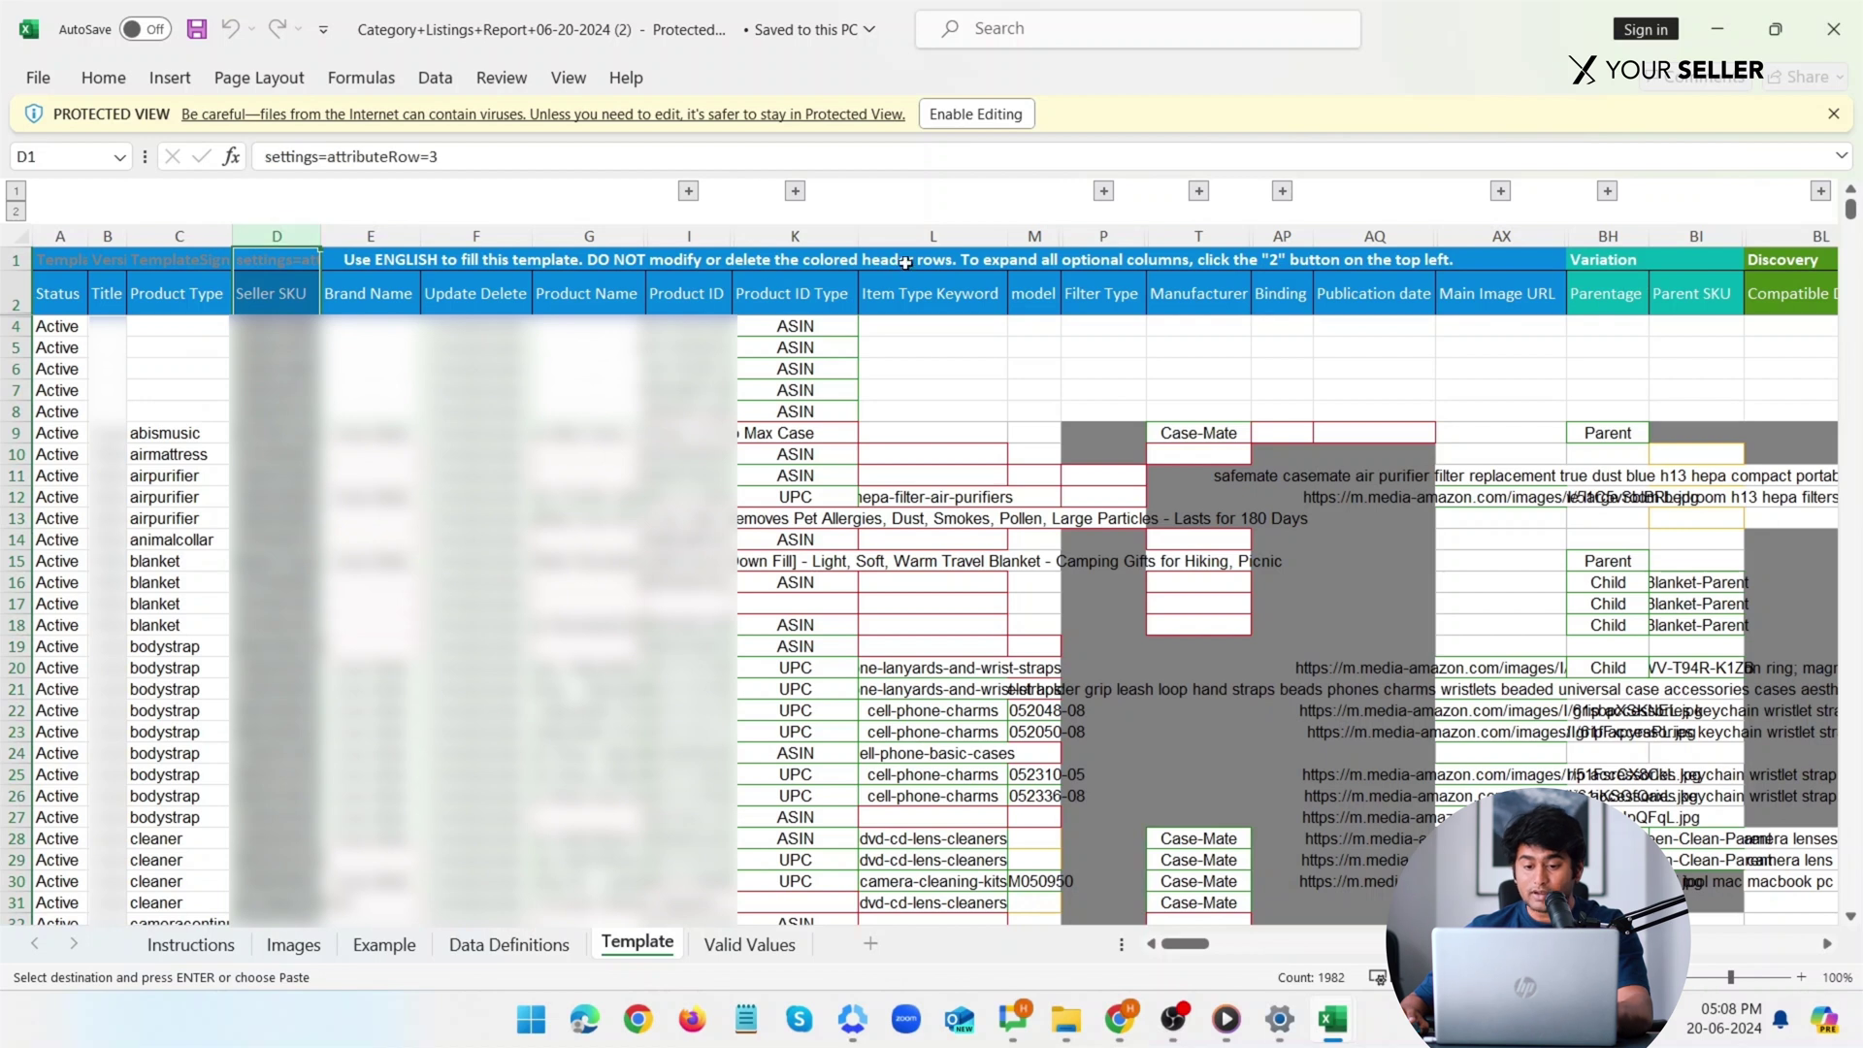
pyautogui.keyDown('ctrl'); pyautogui.click(931, 235); pyautogui.keyUp('ctrl')
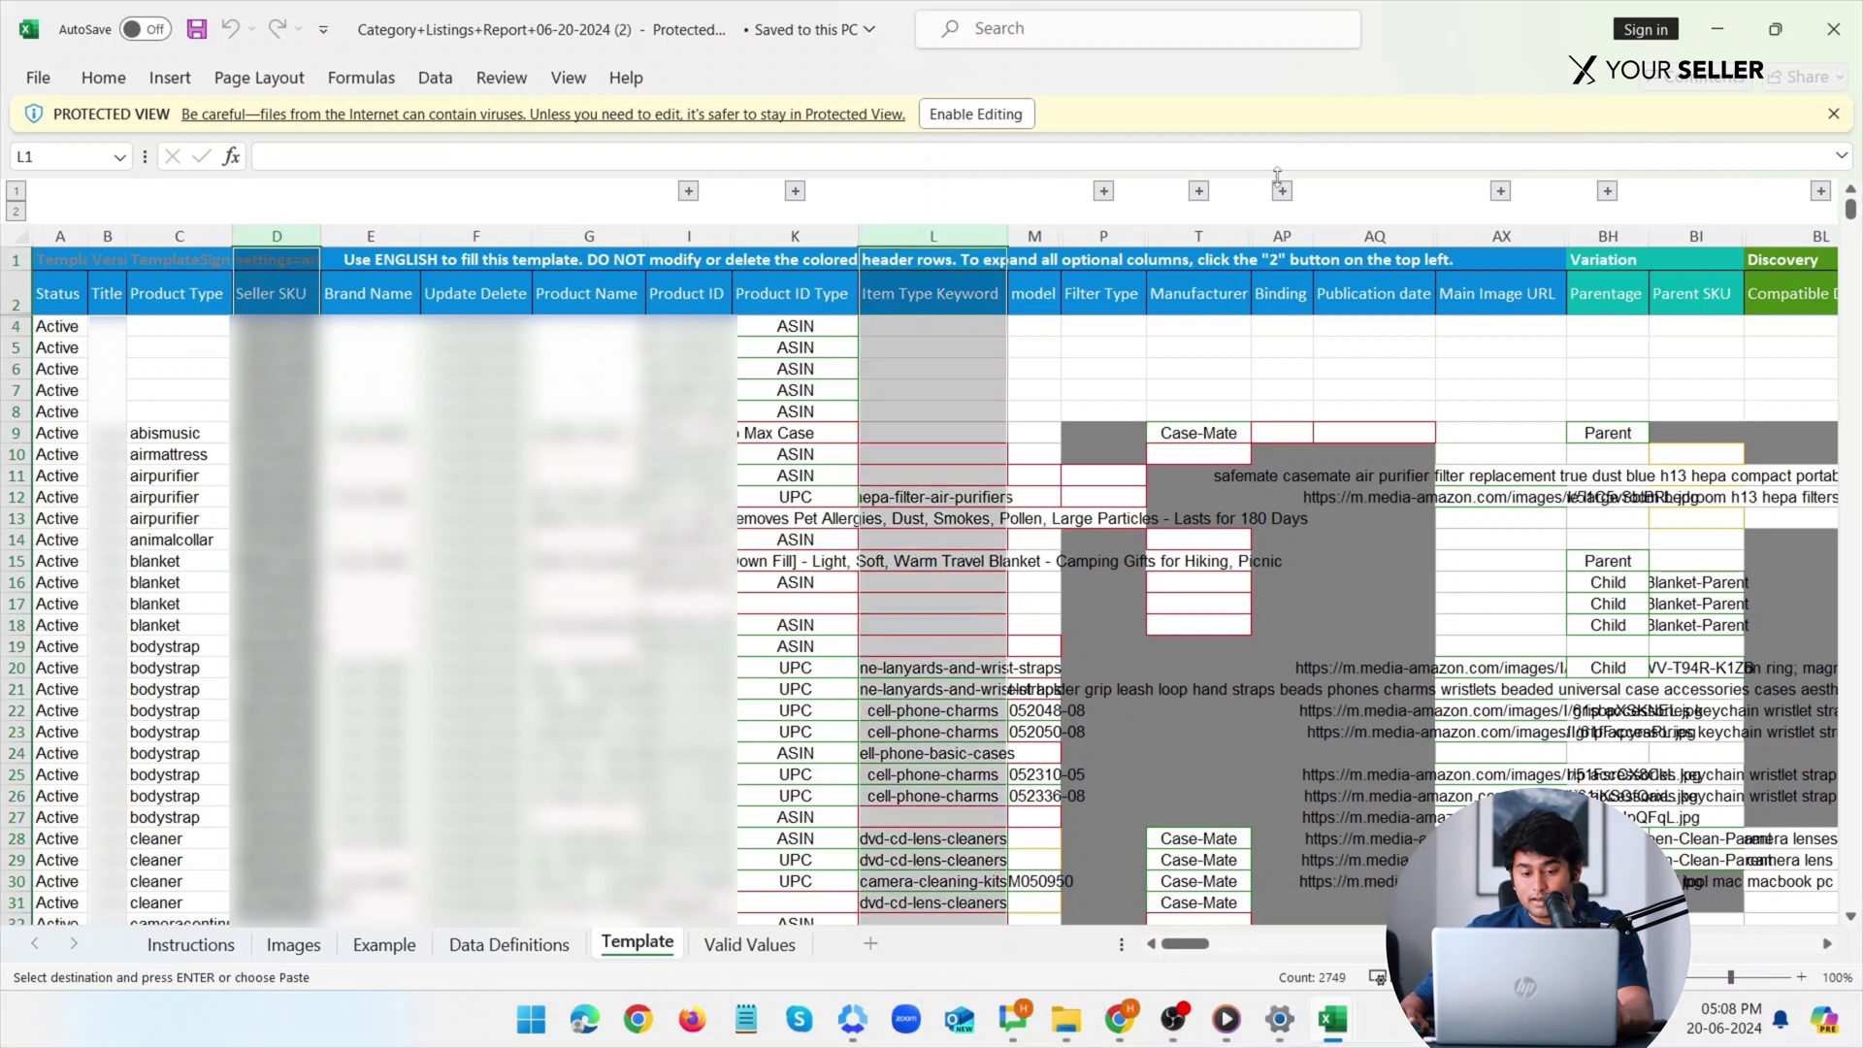
pyautogui.hotkey('ctrl', 'c')
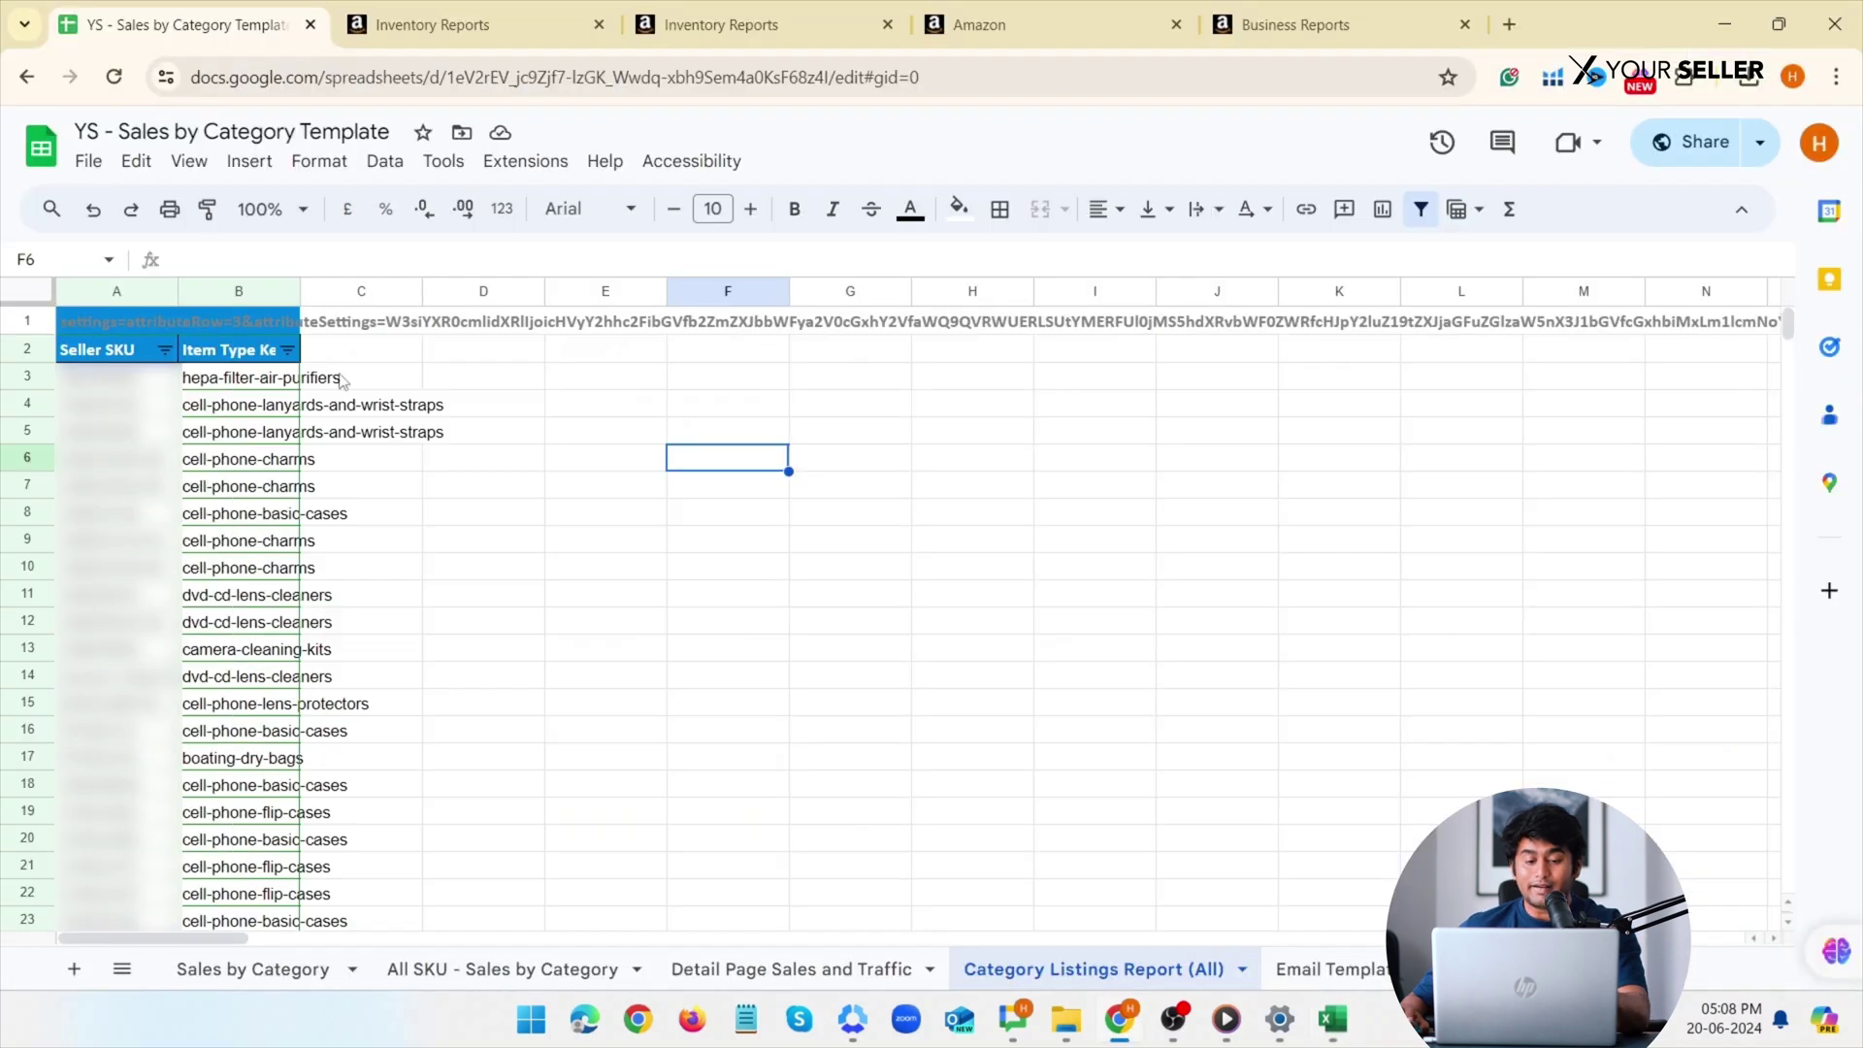
# Auto-fit column B so the Item Type Keyword entries display fully.
pyautogui.moveTo(194, 351); pyautogui.dragTo(204, 620)
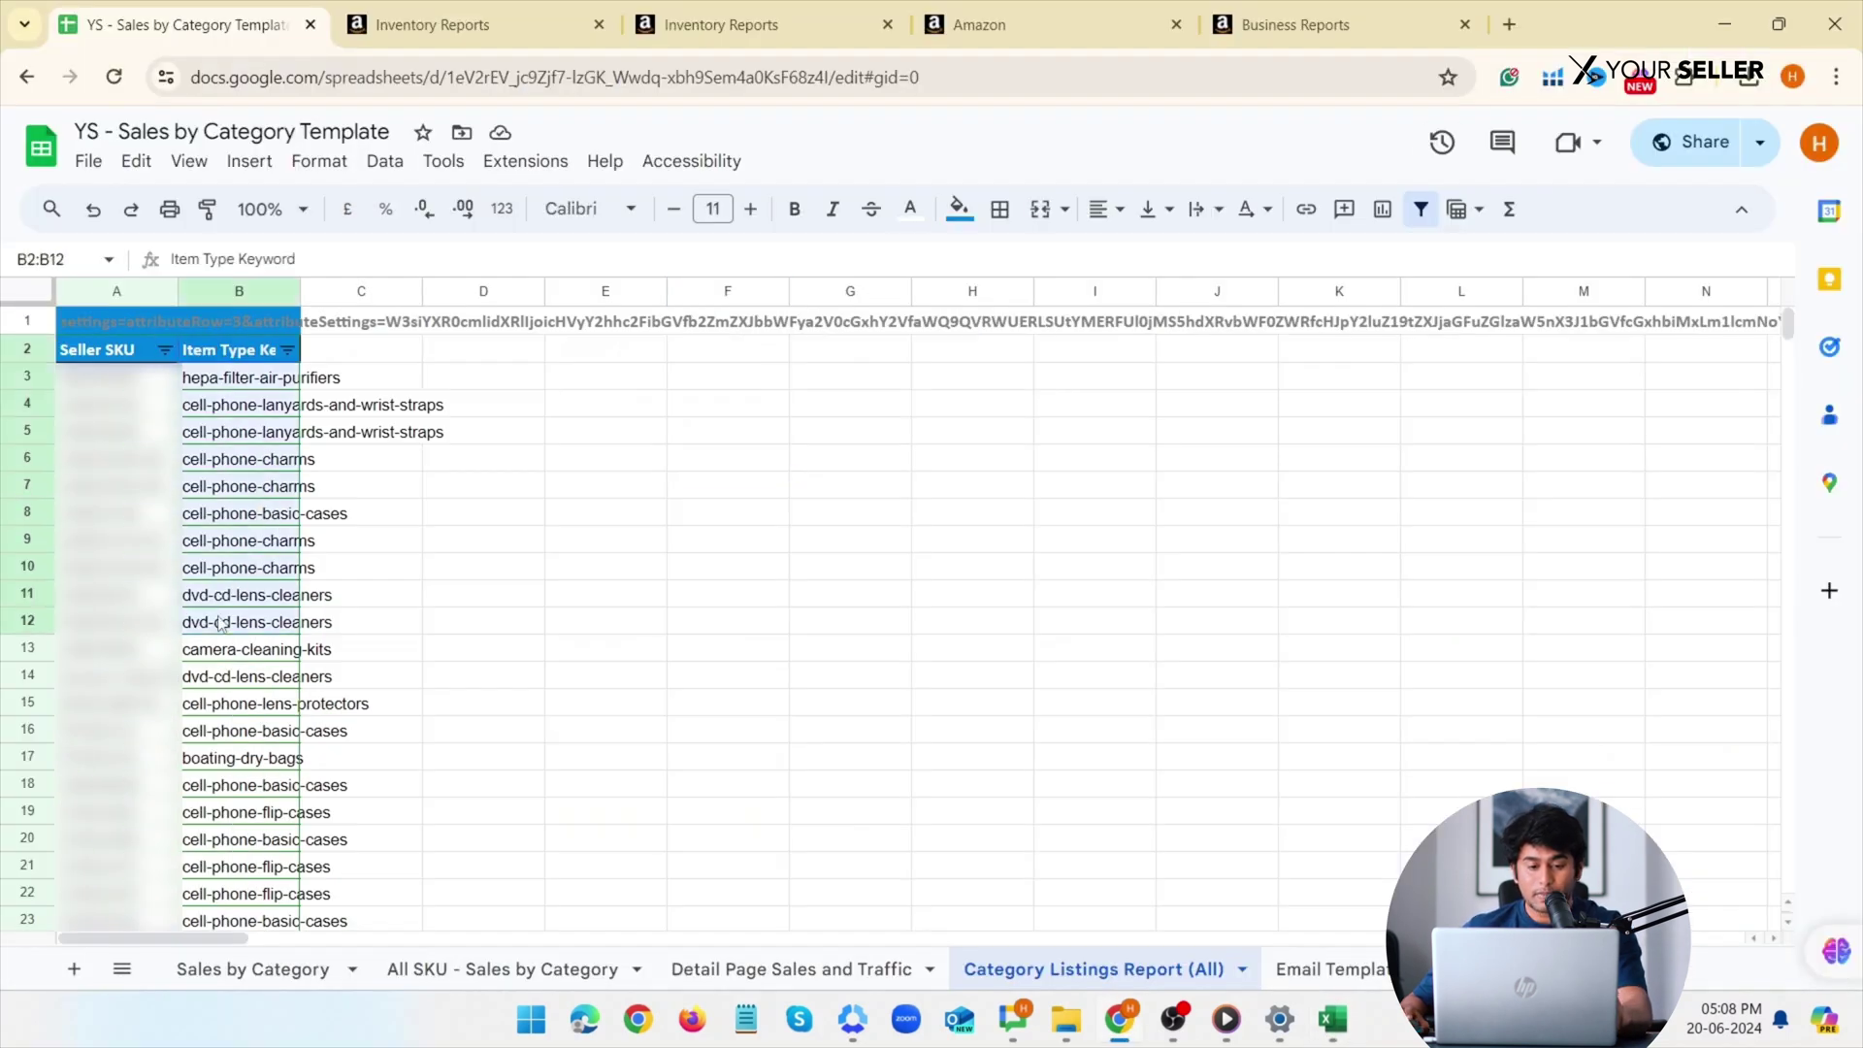
pyautogui.doubleClick(299, 291)
pyautogui.moveTo(243, 404); pyautogui.dragTo(269, 582)
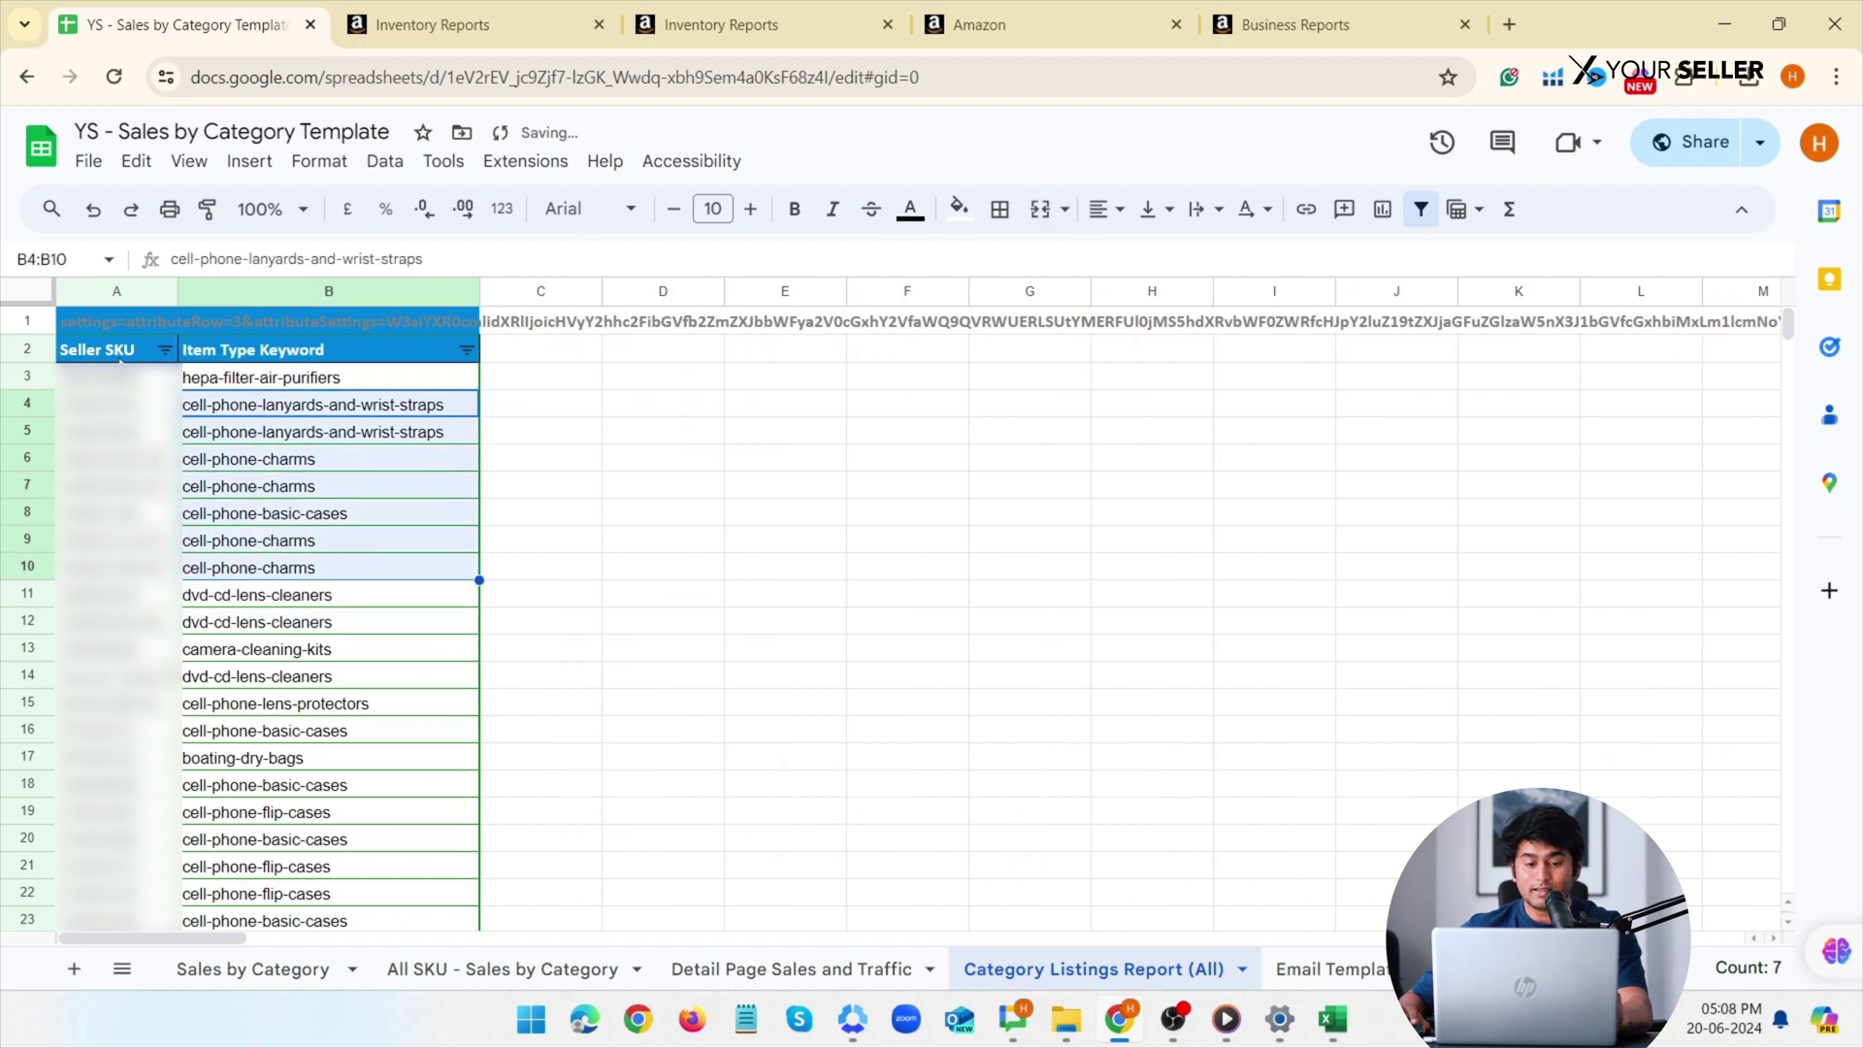
pyautogui.moveTo(107, 349); pyautogui.dragTo(106, 647)
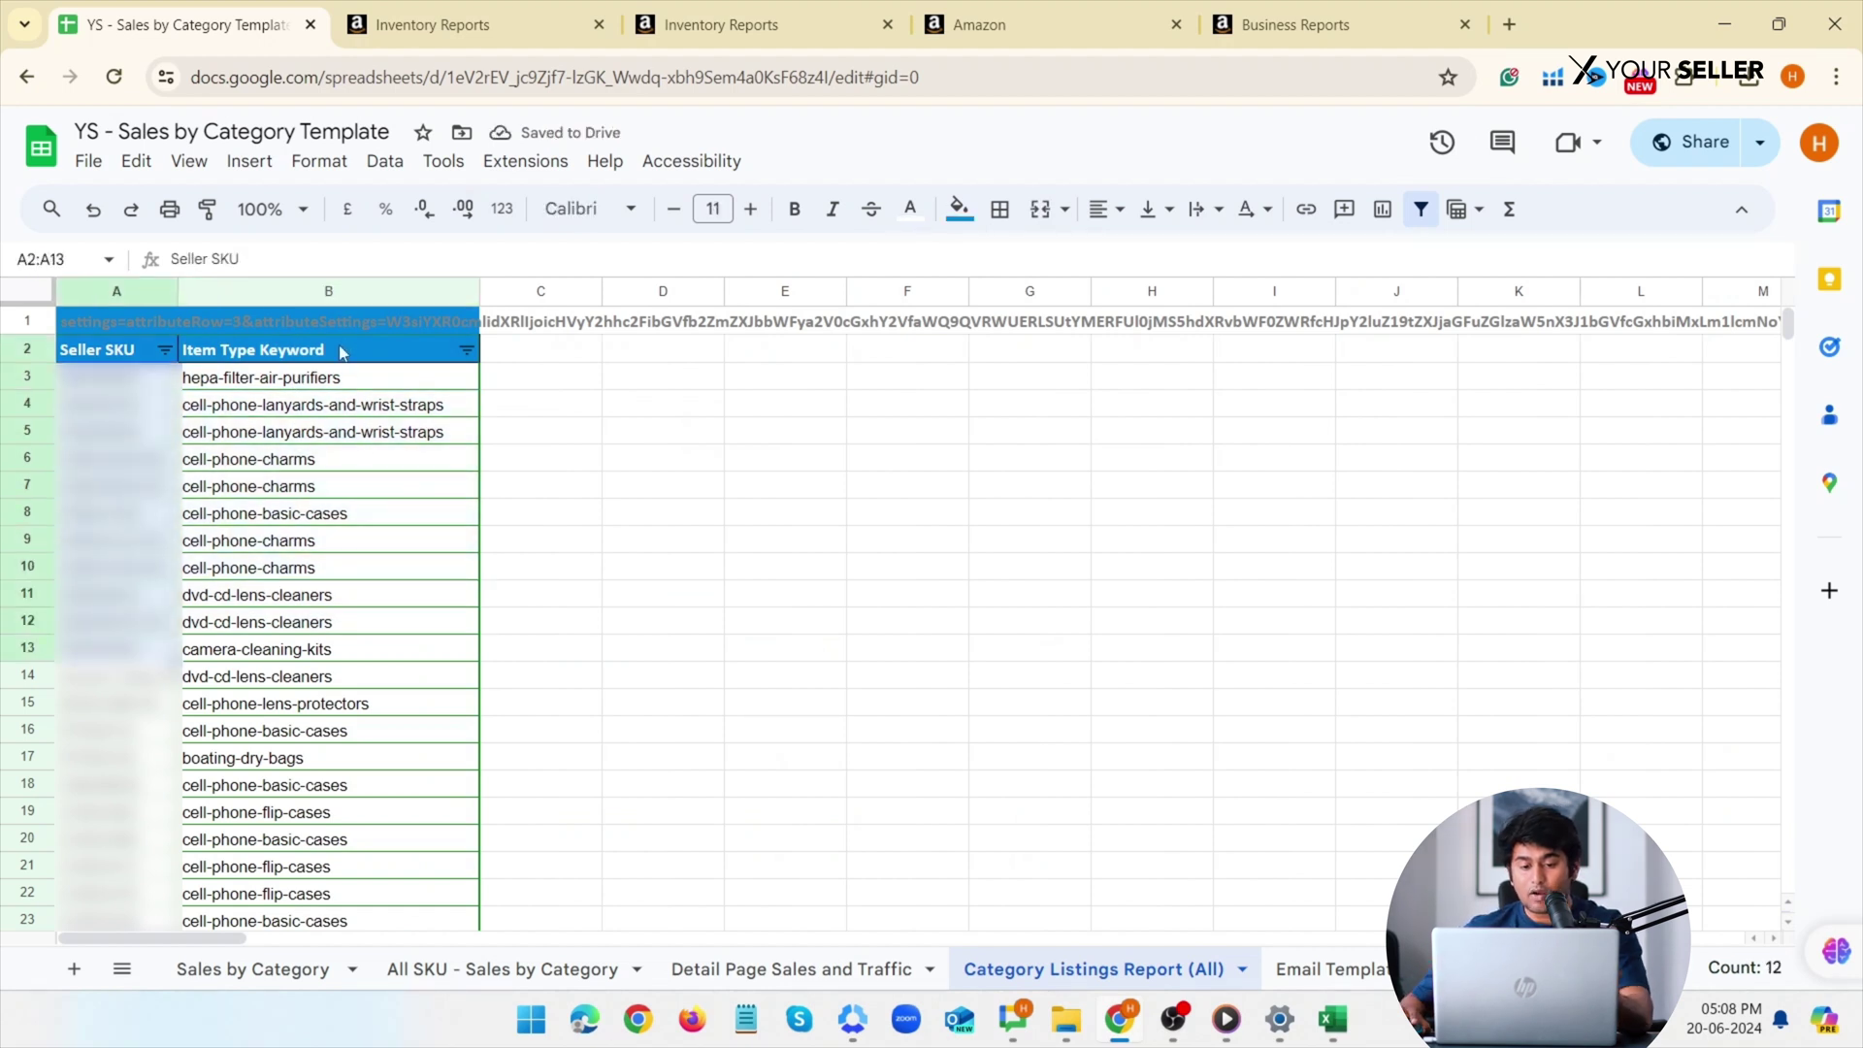
pyautogui.click(496, 969)
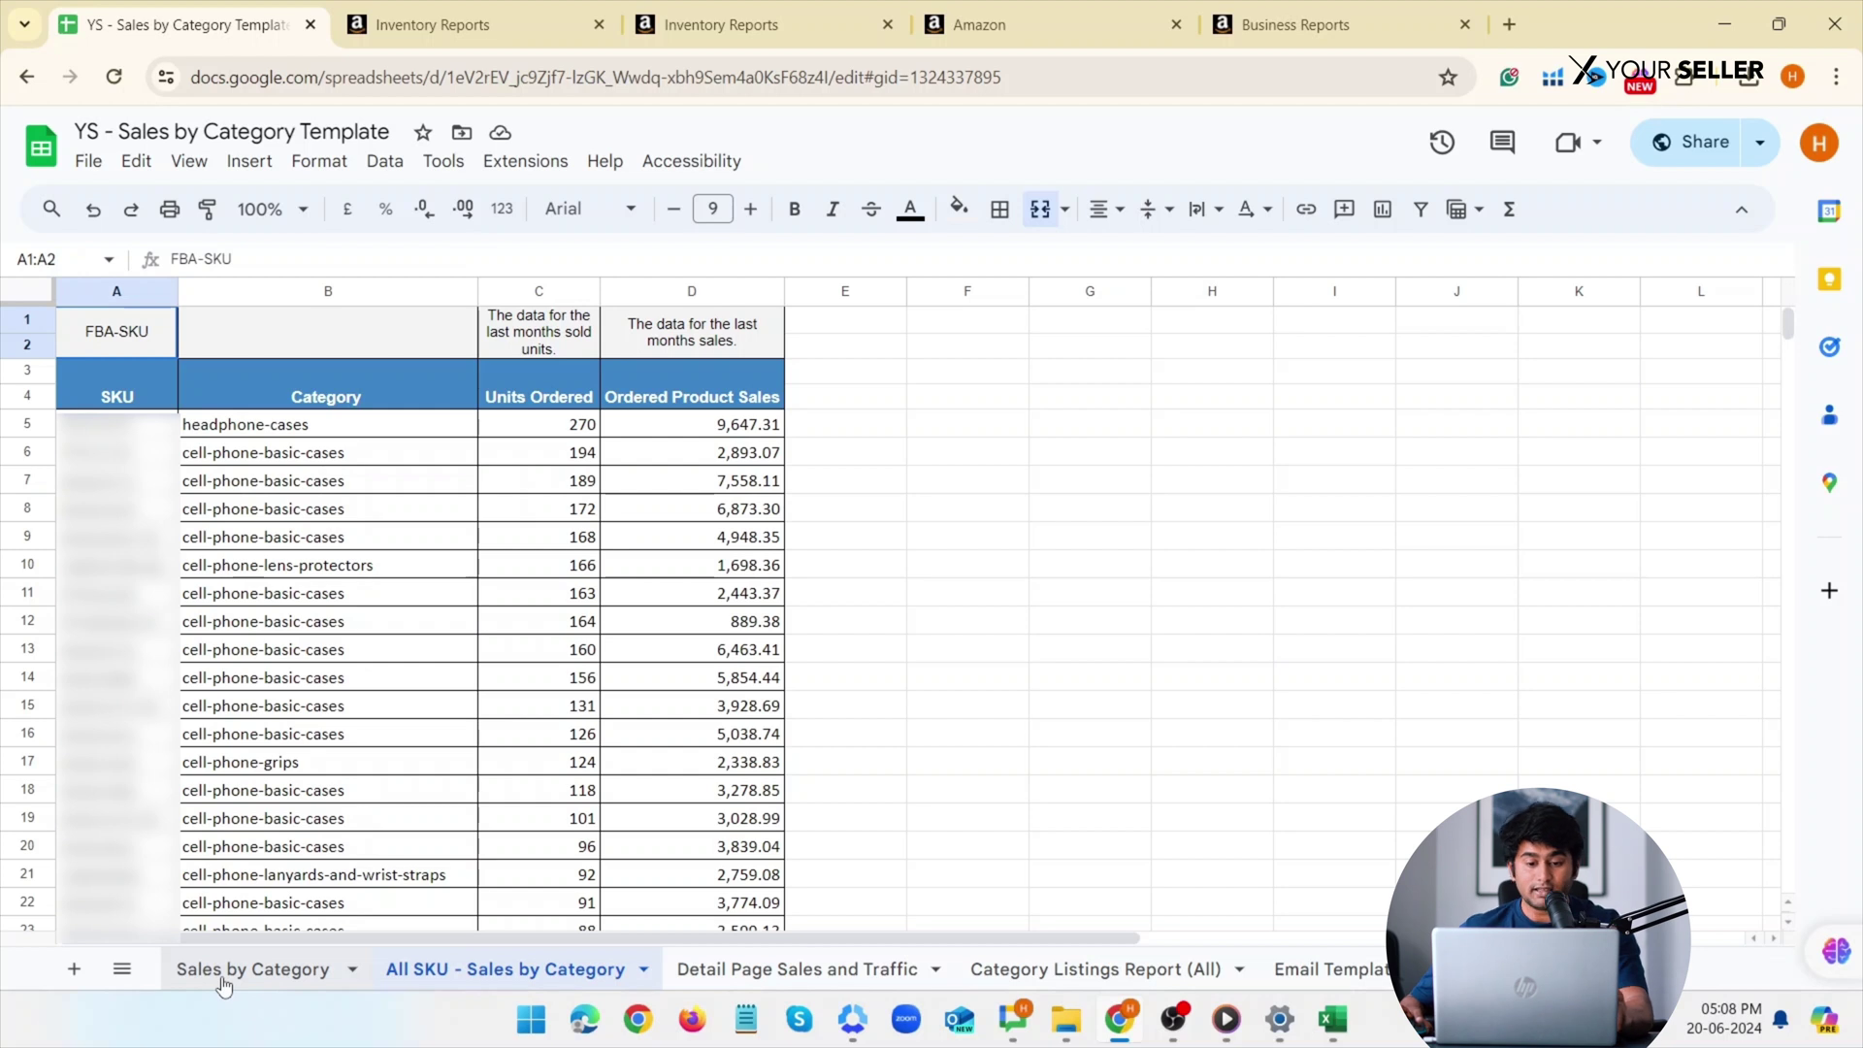
# Inspect the SUMIF and UNIQUE formulas and select the category sales totals in C2:C21.
pyautogui.click(224, 980)
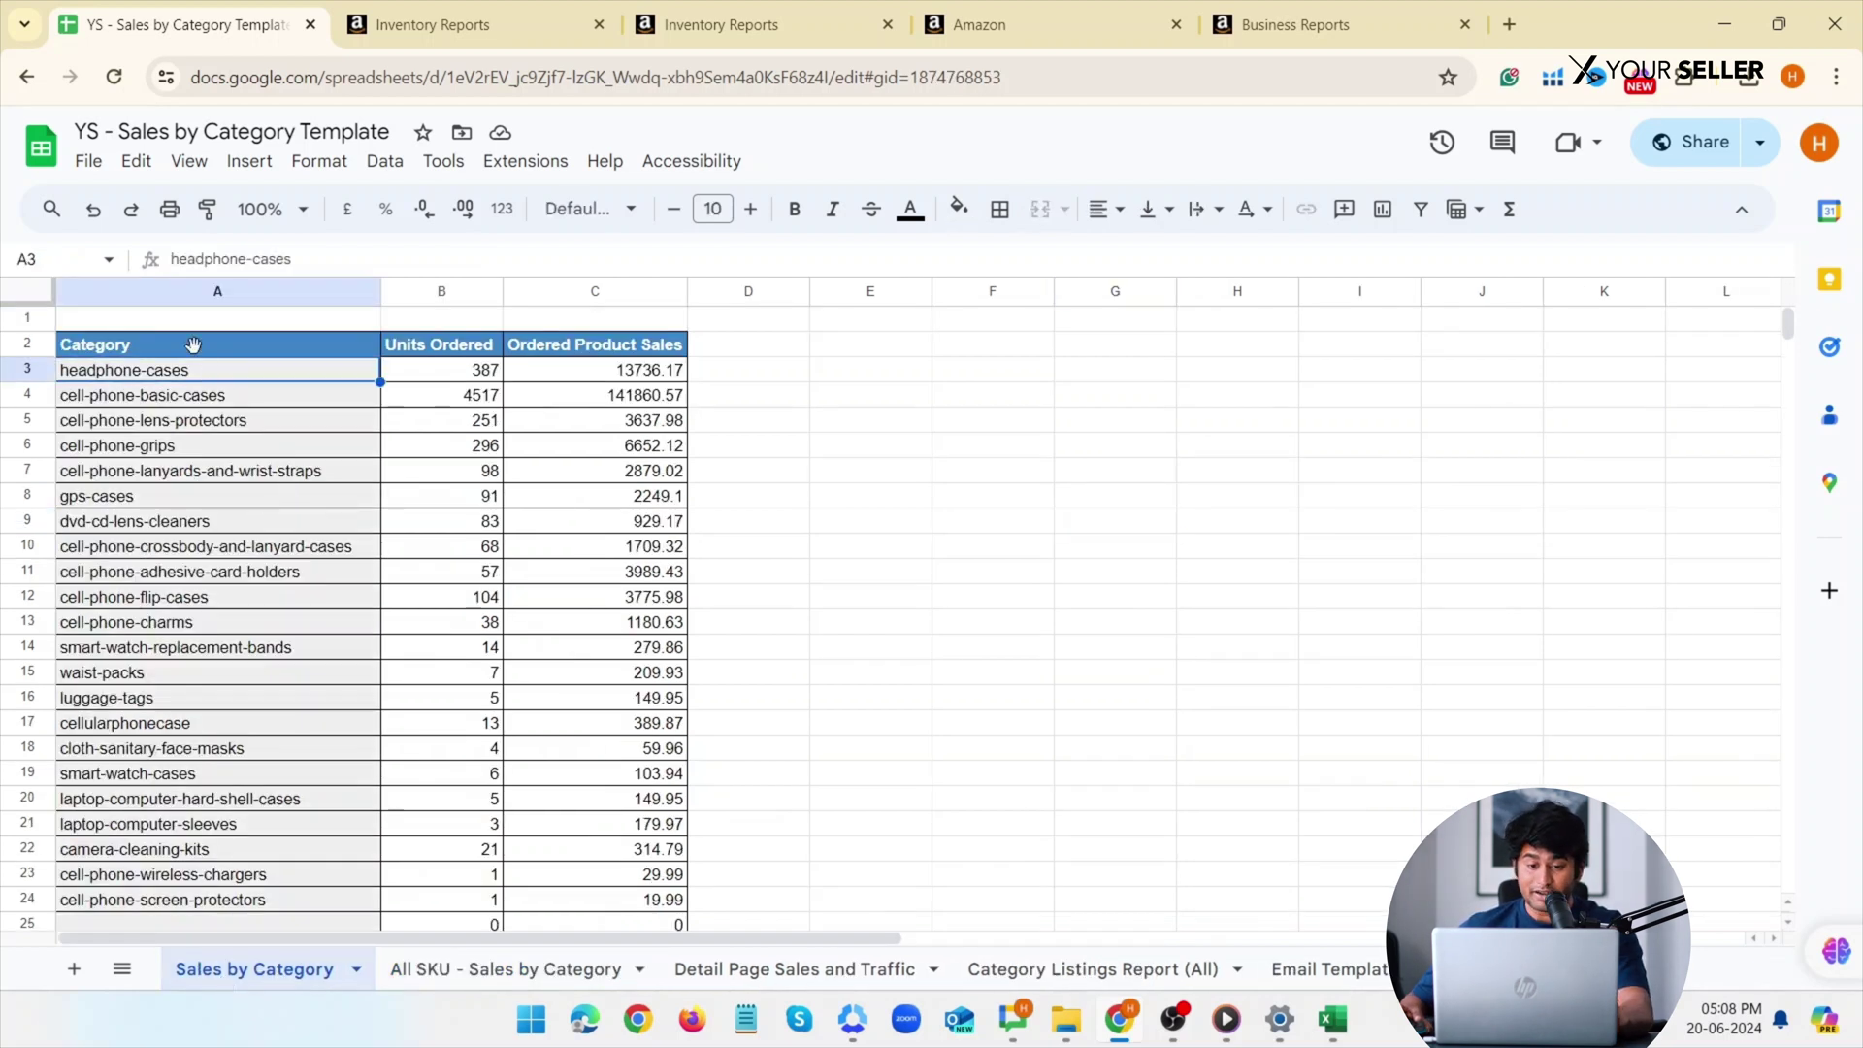
pyautogui.click(444, 388)
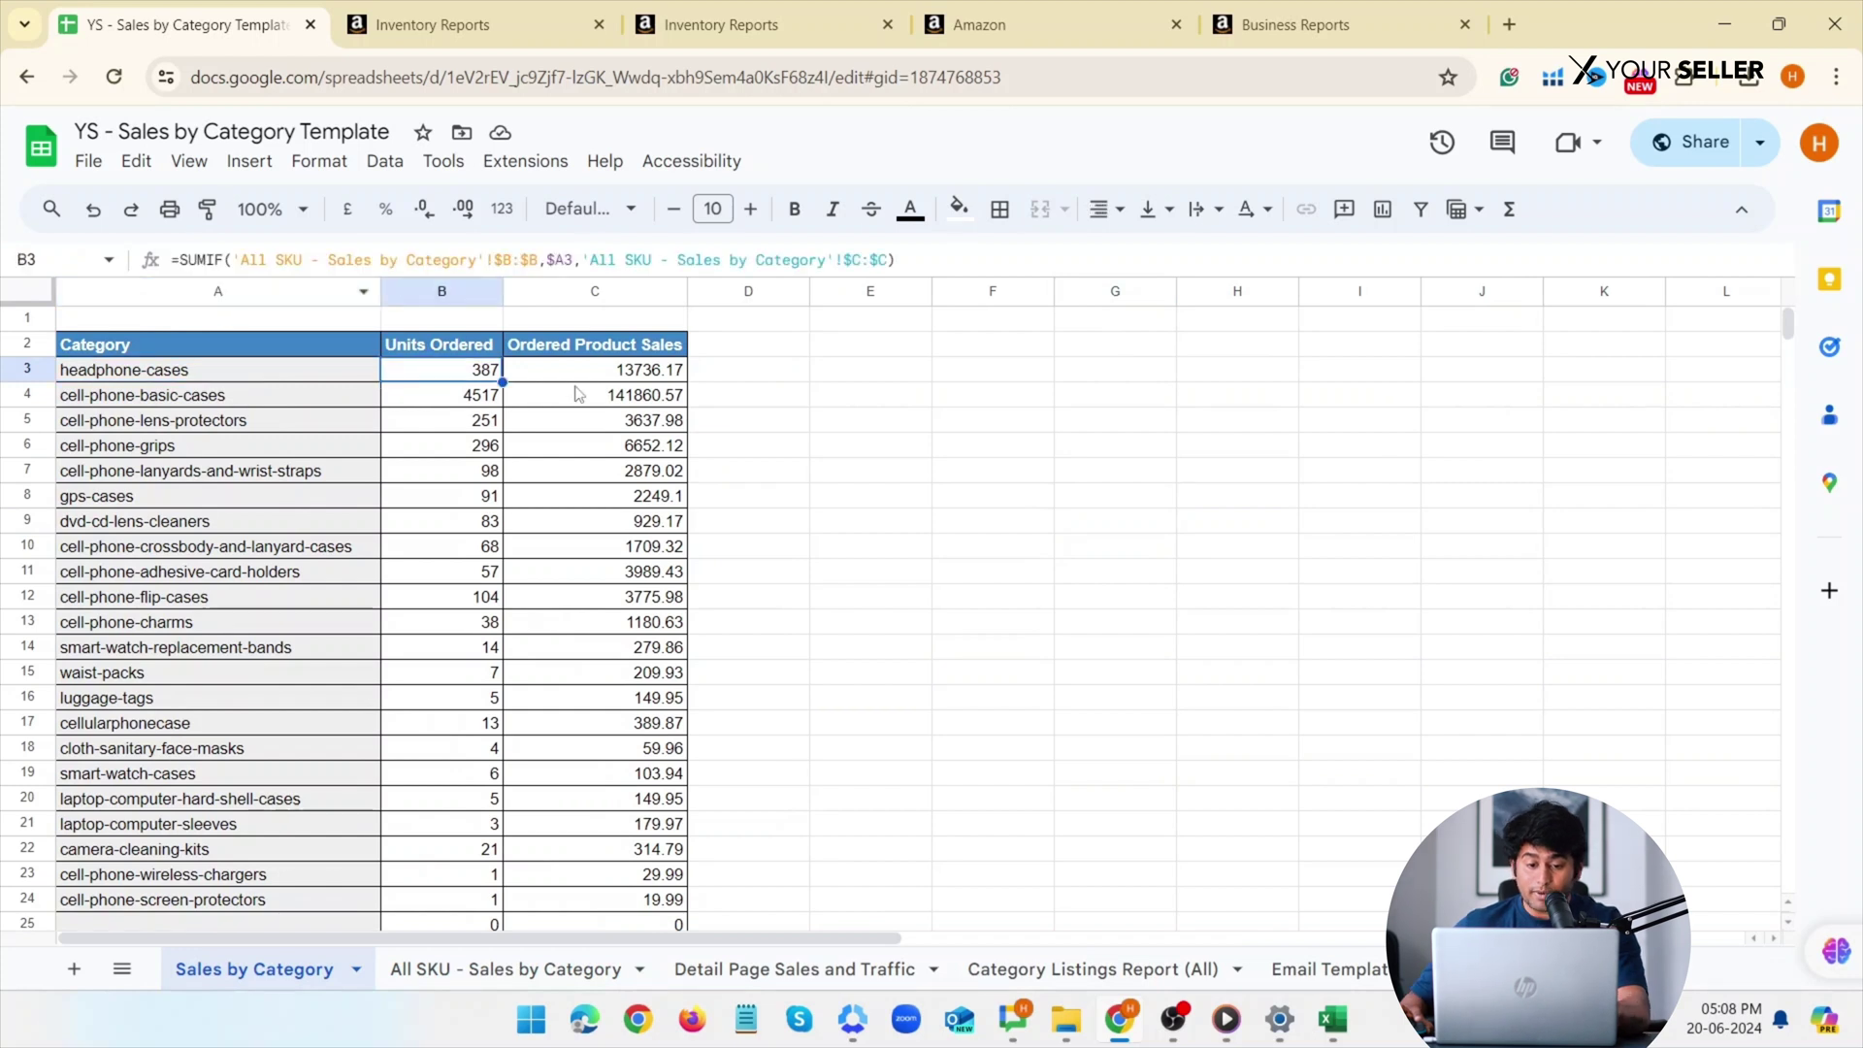
pyautogui.click(569, 386)
pyautogui.press('Down')
pyautogui.press('Down')
pyautogui.press('Down')
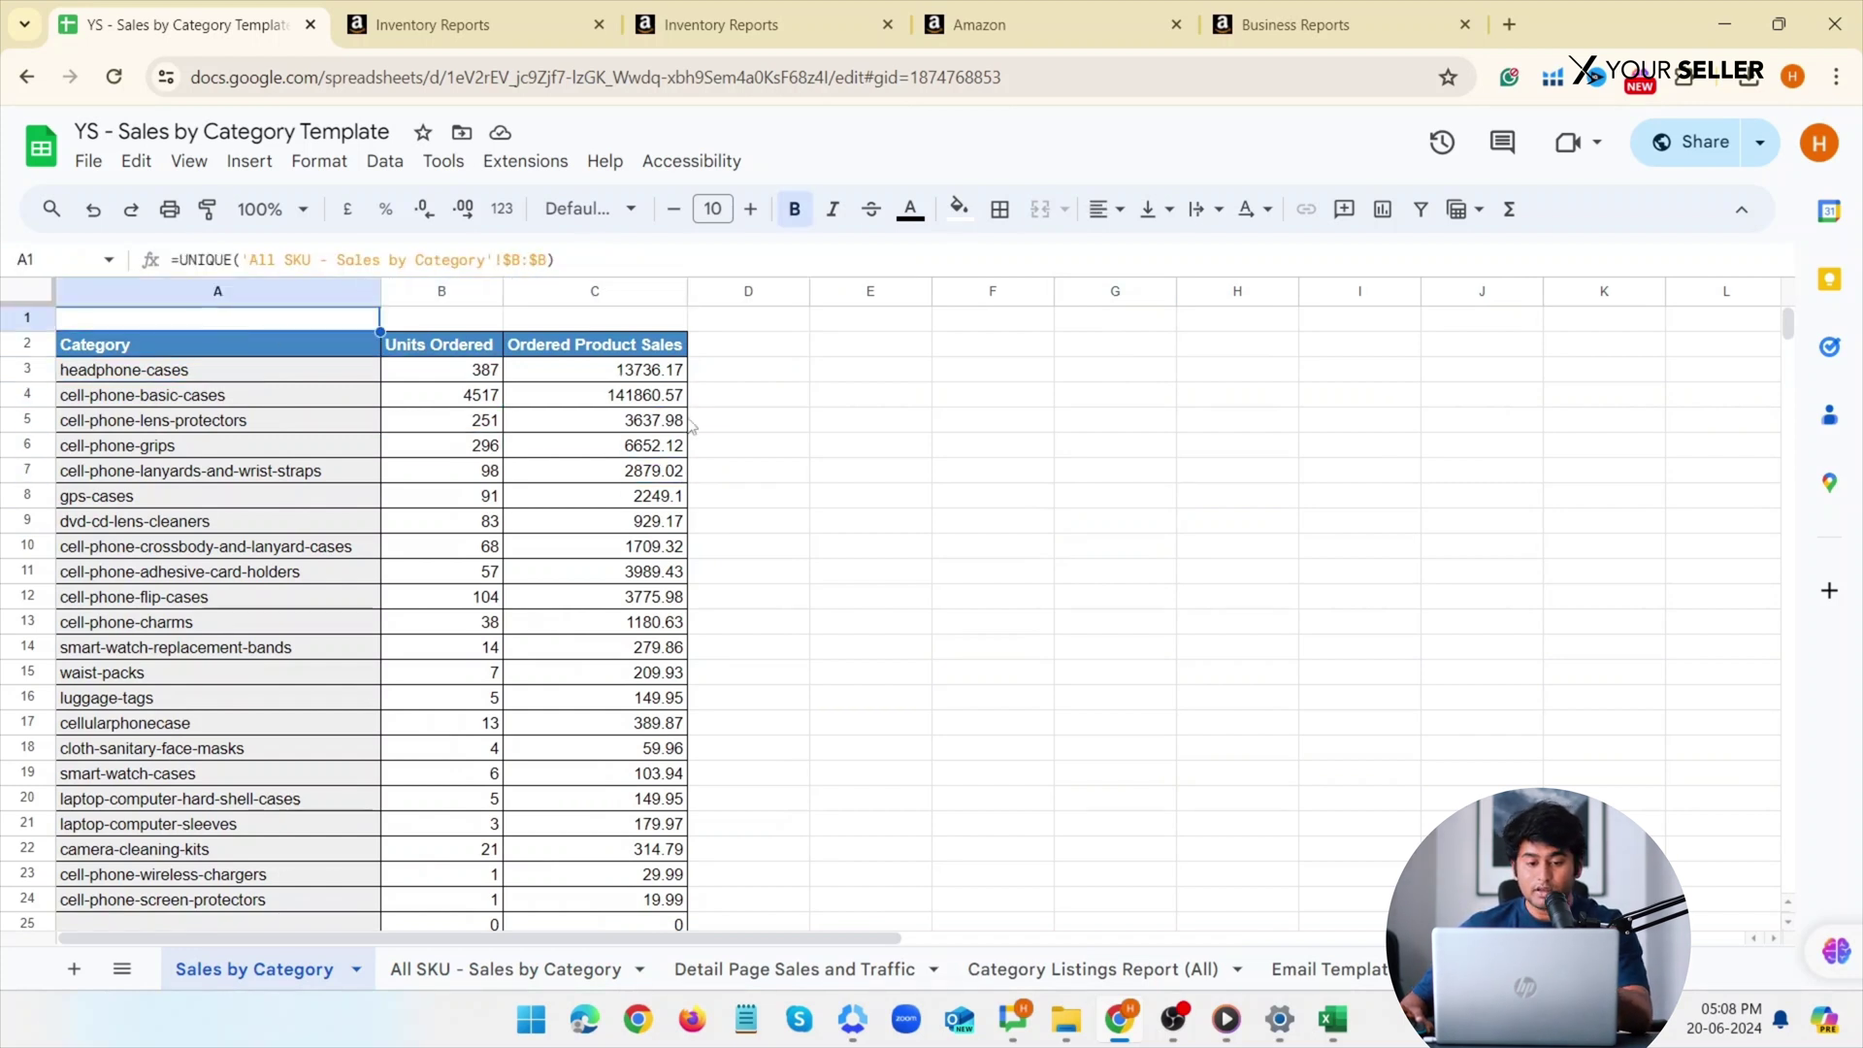
pyautogui.moveTo(595, 344); pyautogui.dragTo(645, 824)
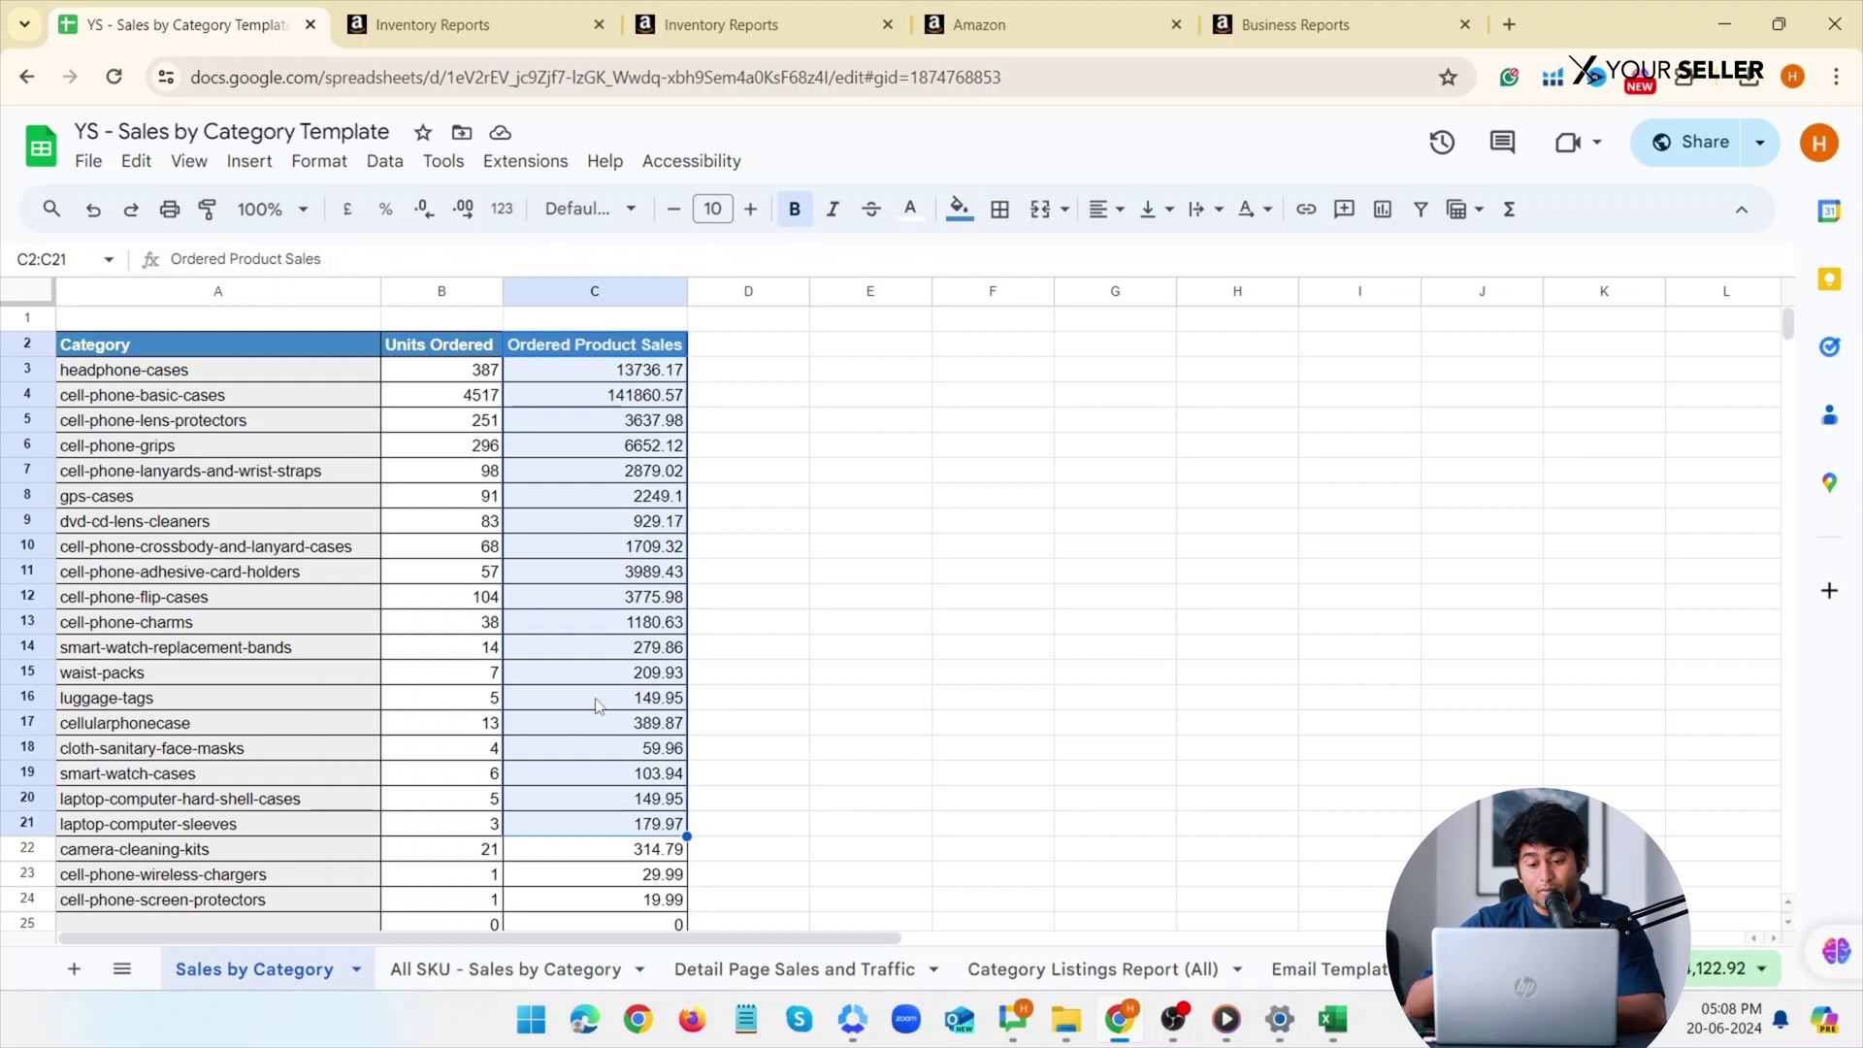
pyautogui.scroll(-3, 585, 710)
pyautogui.scroll(3, 499, 684)
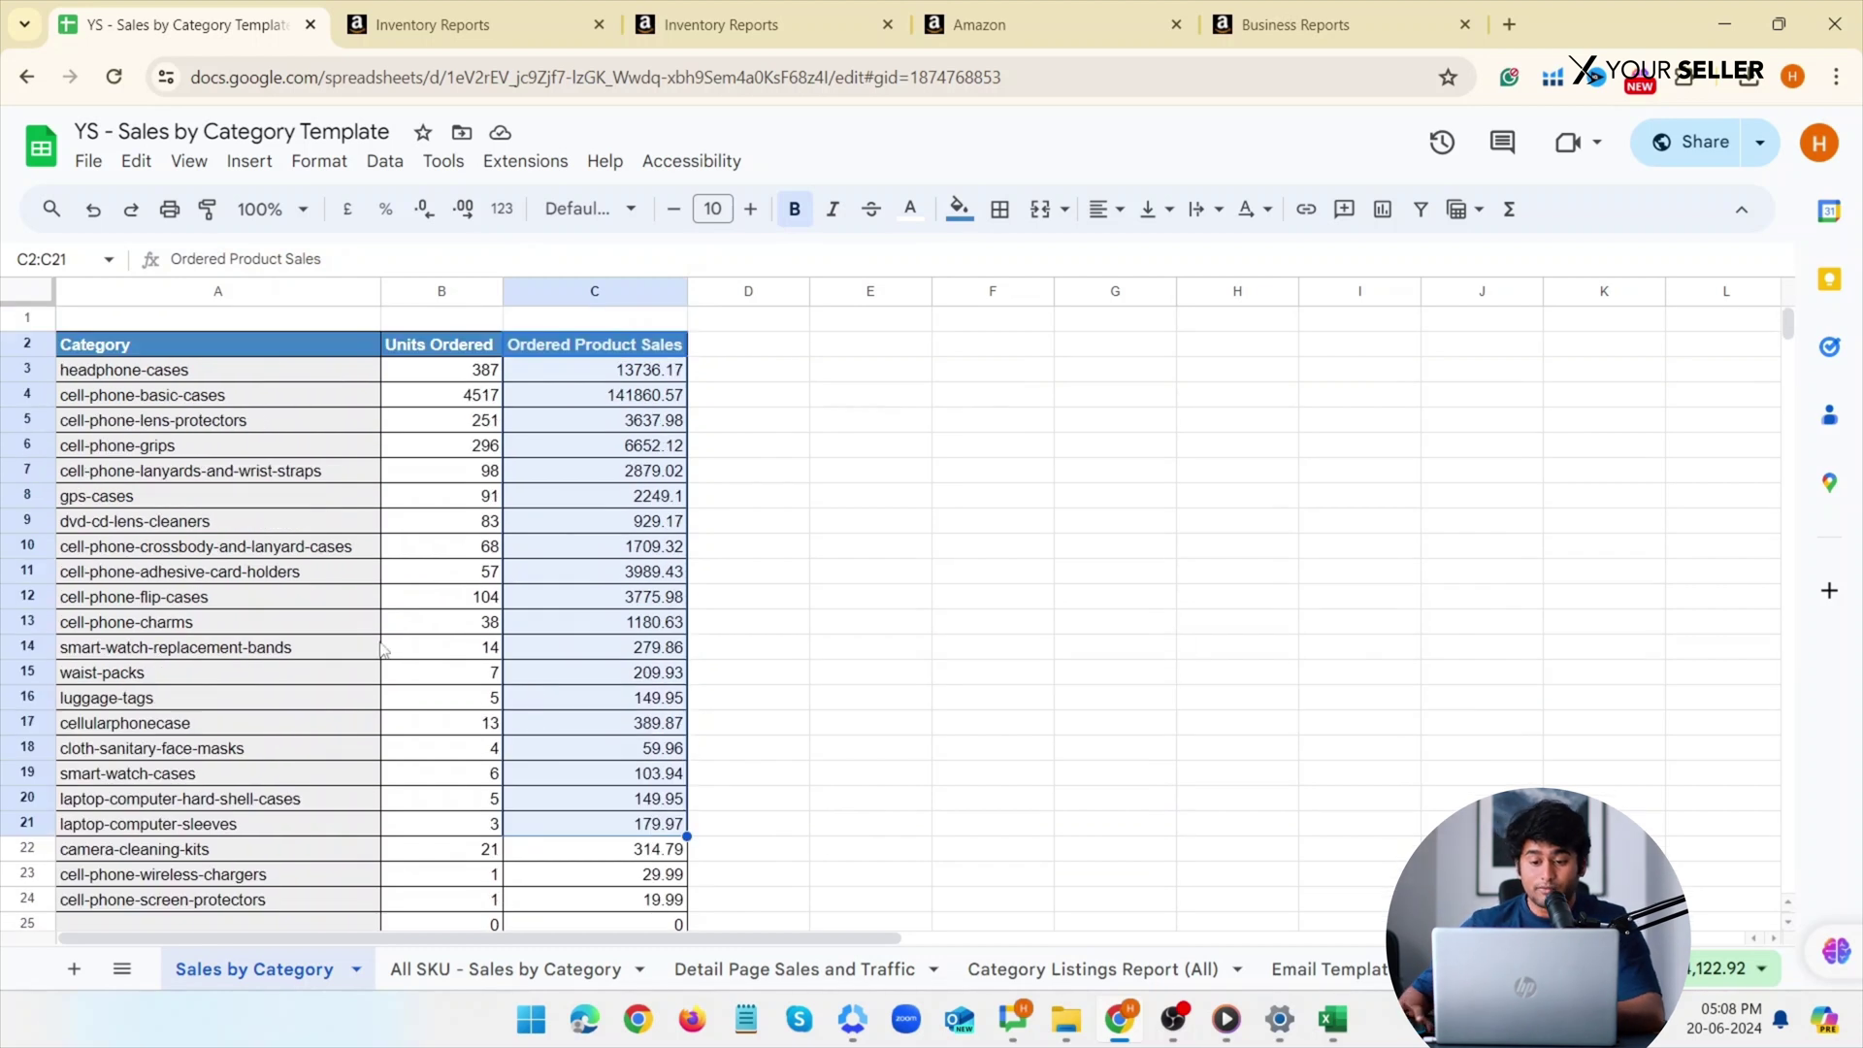